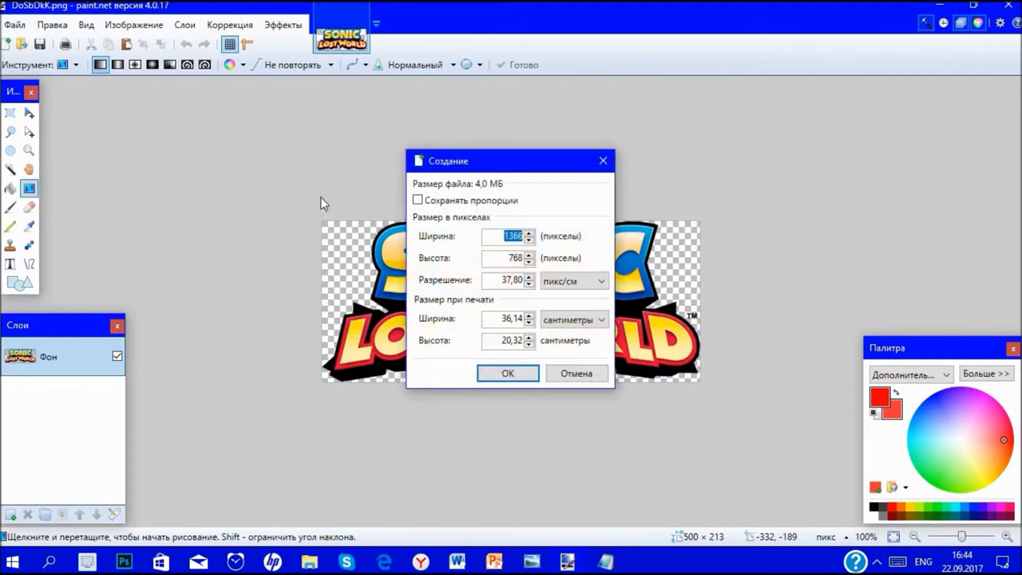
Create a new 1366 × 768 pixel image and clear its white background to transparency.
click(503, 373)
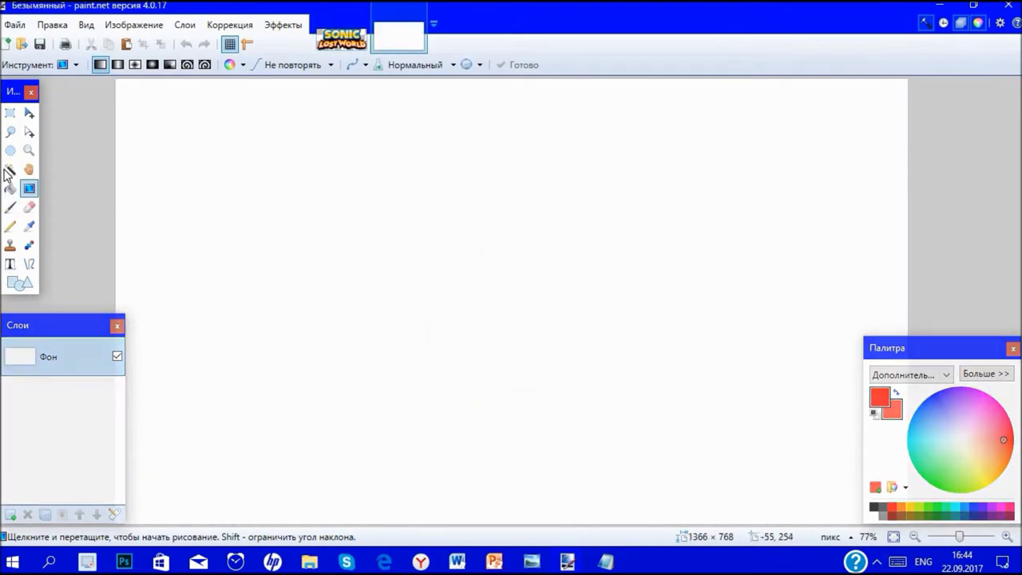
click(11, 169)
click(245, 241)
key(Delete)
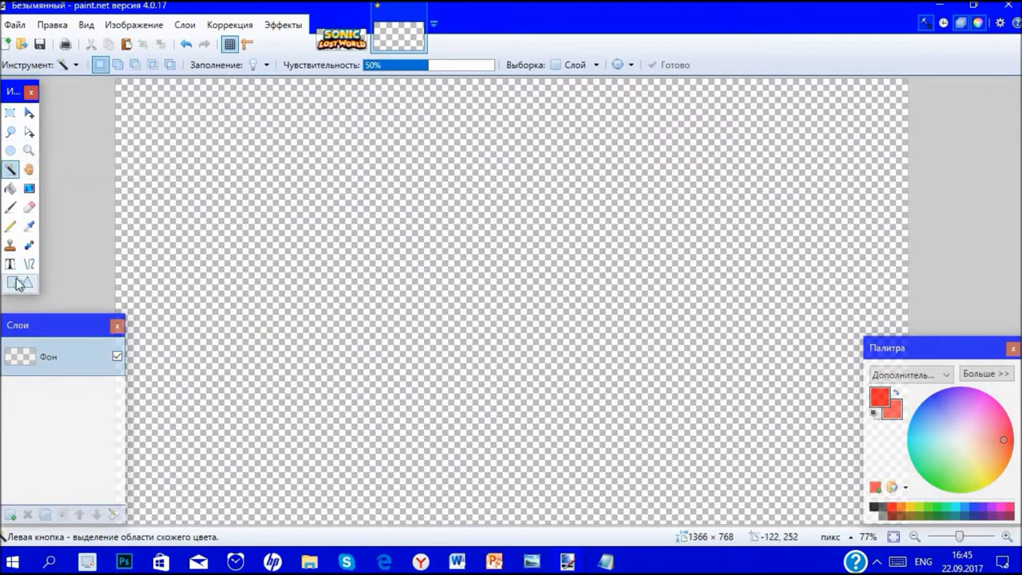
Add the text "LOST WORLD" in House-A-Rama at size 84, positioned in the lower middle of the canvas.
key(t)
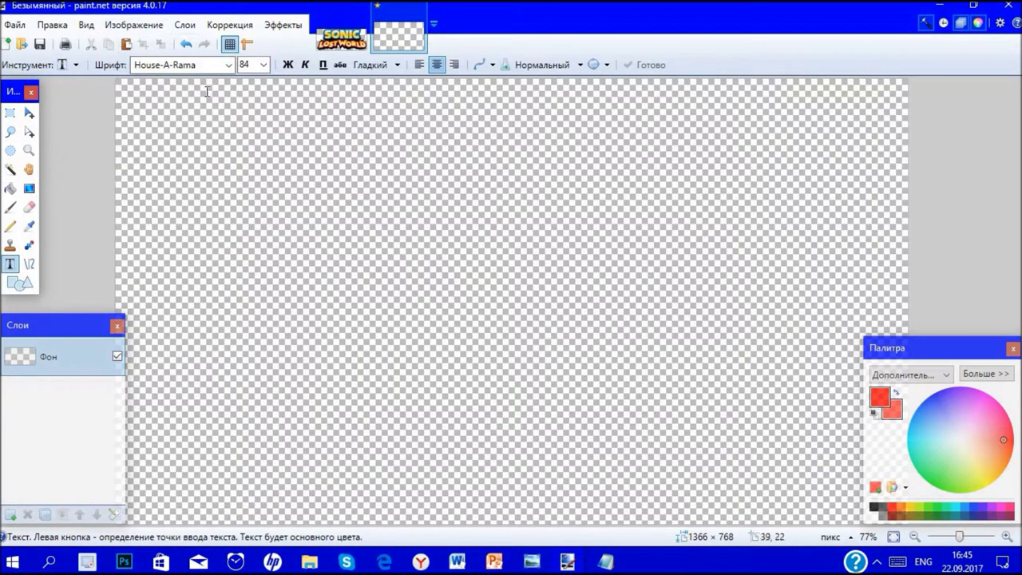
click(471, 370)
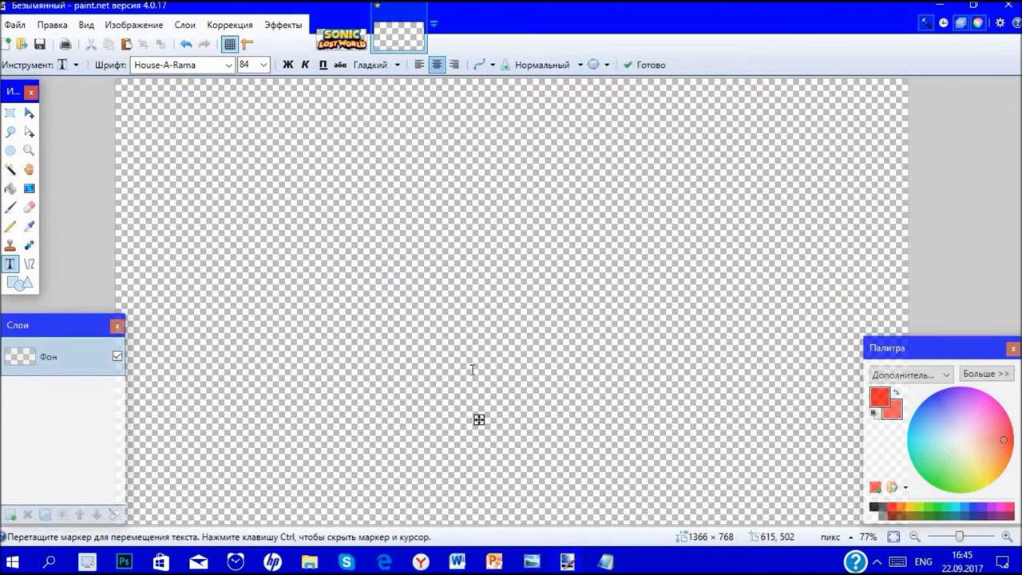
text(LOST WORLD)
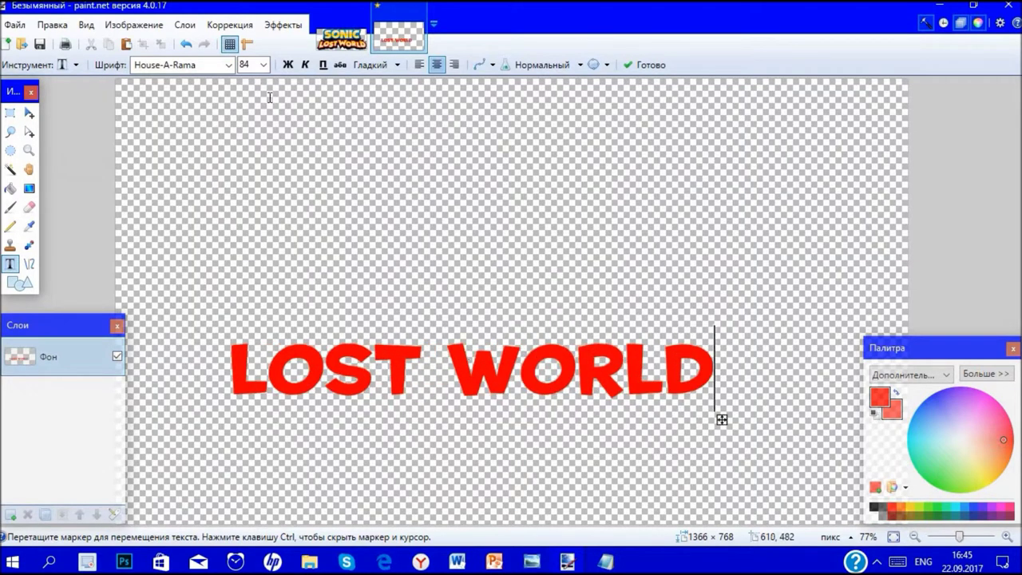
drag(723, 419, 765, 425)
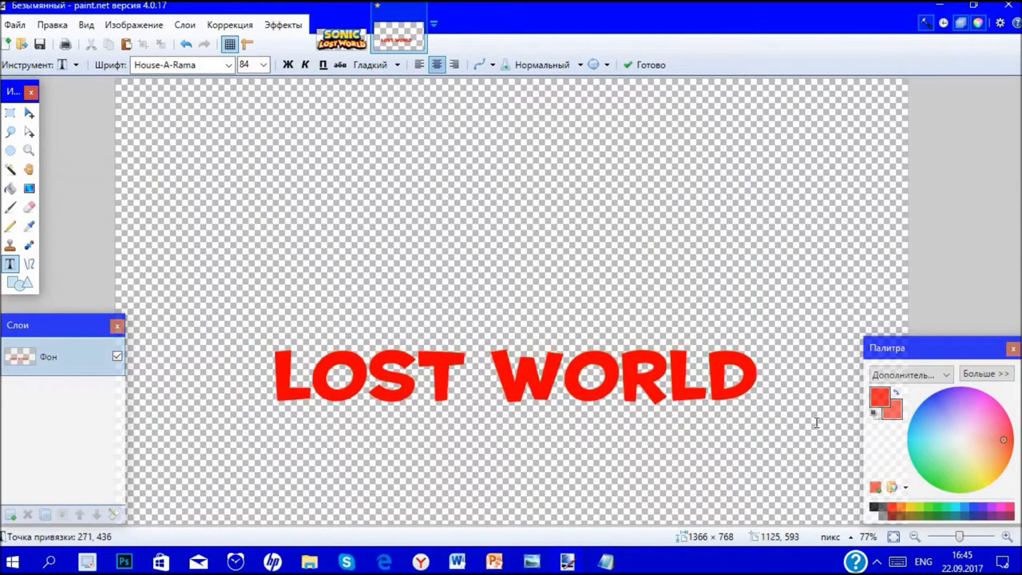
Recolour the LOST WORLD text with the yellow sampled from the upper part of the logo's letter O.
click(292, 24)
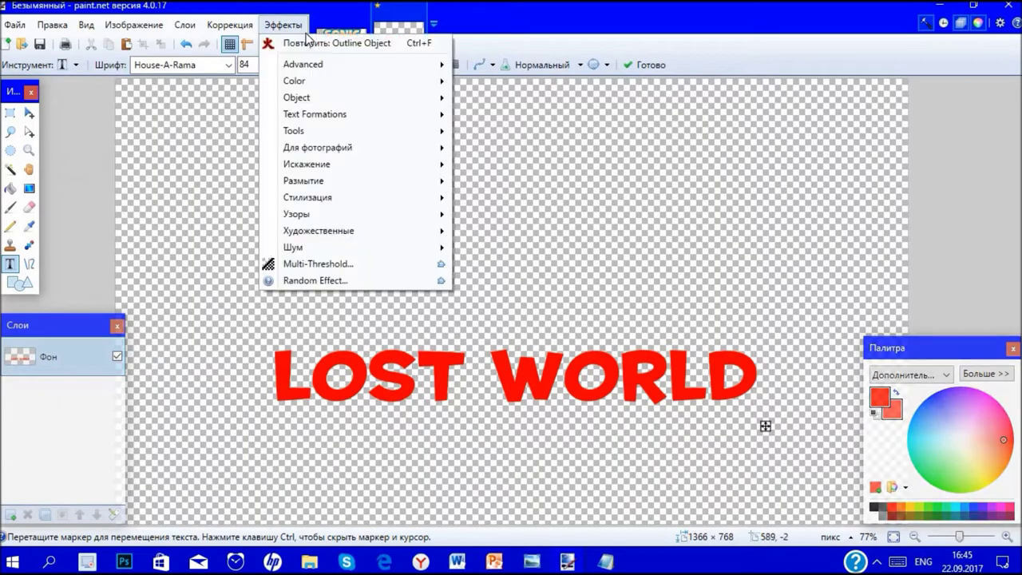
click(355, 32)
click(879, 400)
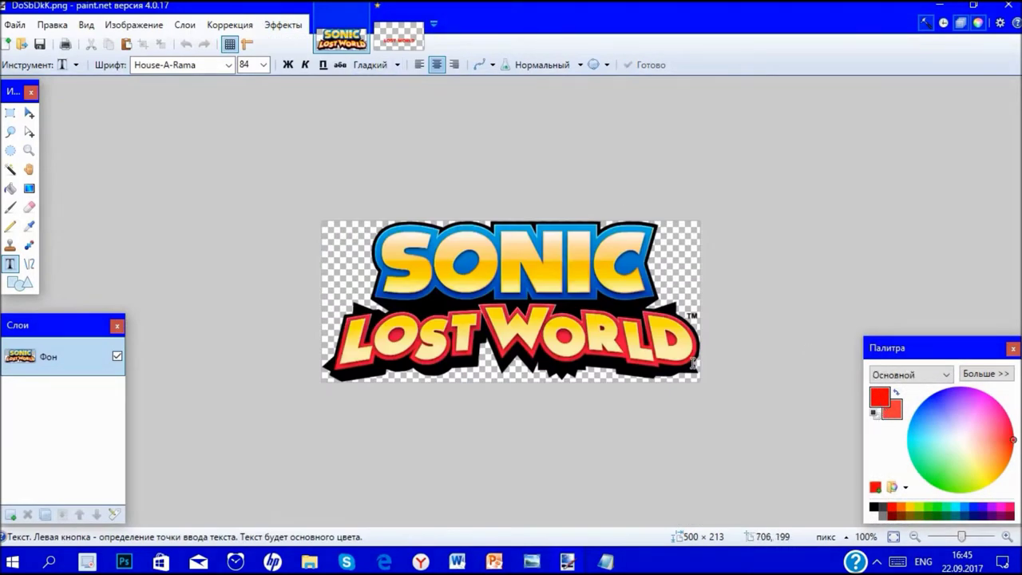
scroll(506, 315, up, 6)
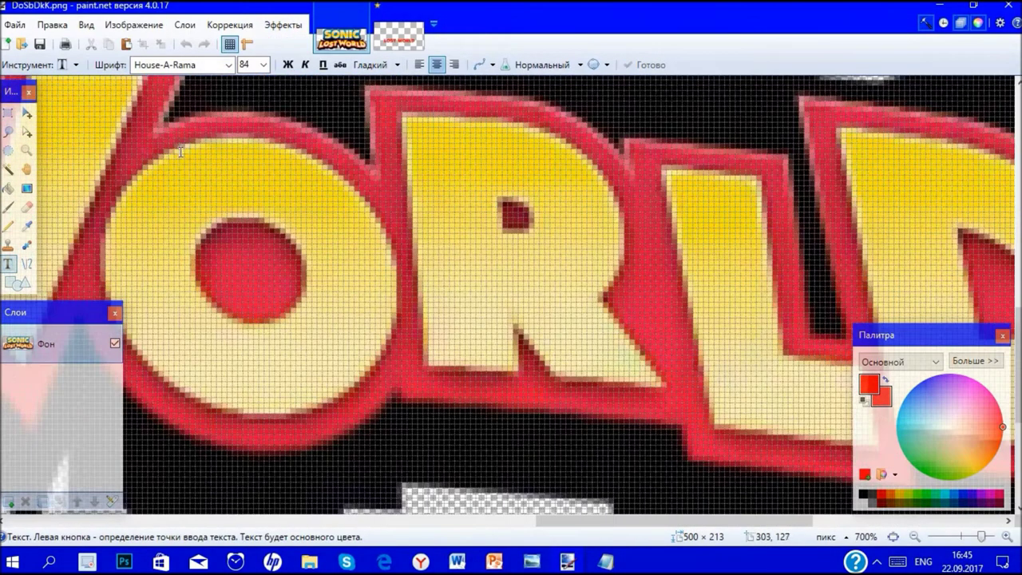
click(28, 226)
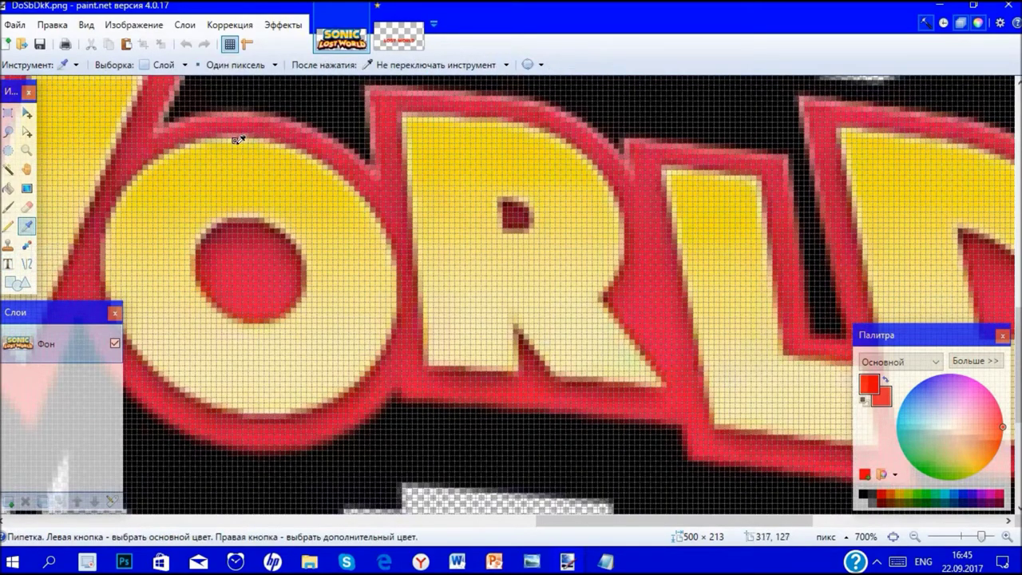
click(235, 144)
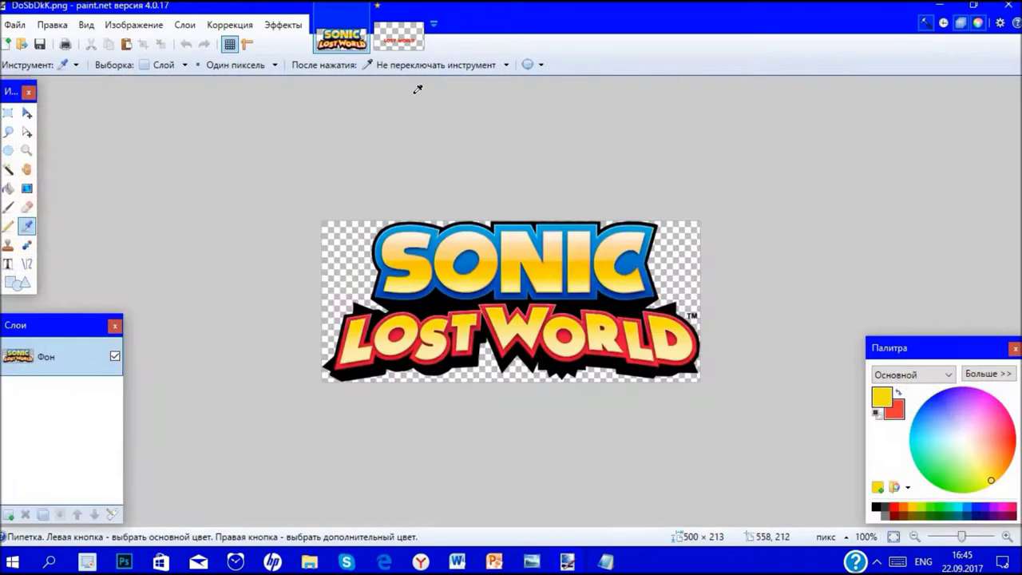
click(894, 537)
click(391, 32)
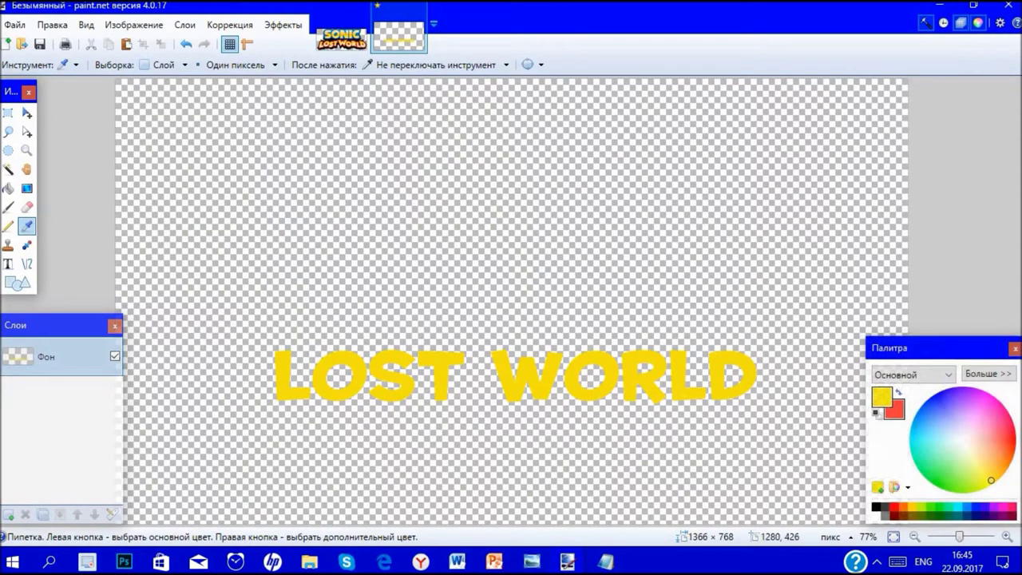
Set the primary colour to pure red, FF0000, using its RGB values.
click(986, 373)
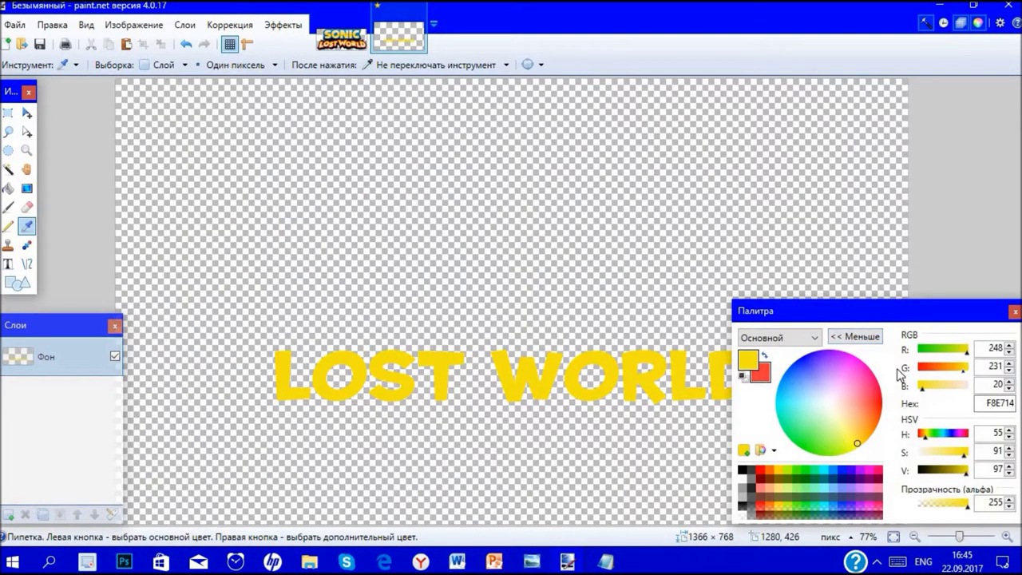
drag(936, 376, 902, 393)
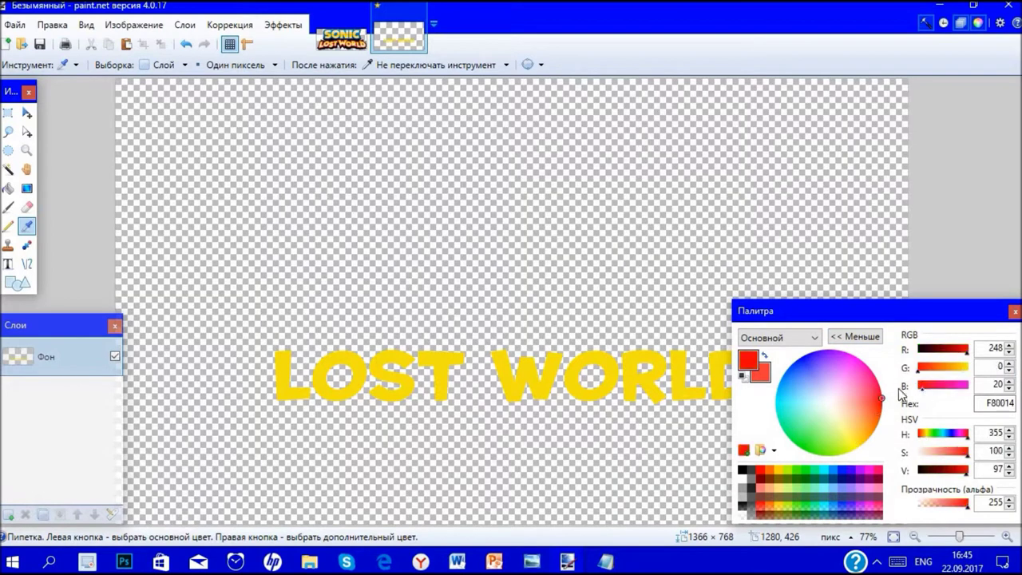
drag(981, 359, 983, 355)
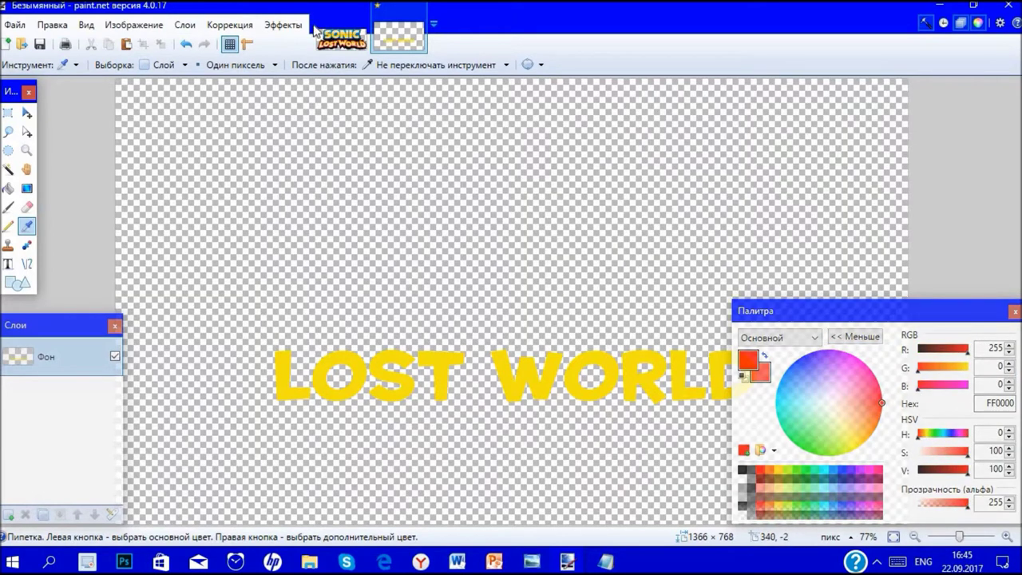
Apply Outline Object to the yellow text with width 20, softness 0 and colour R 255, G 0, B 0.
click(283, 25)
mouse_move(311, 97)
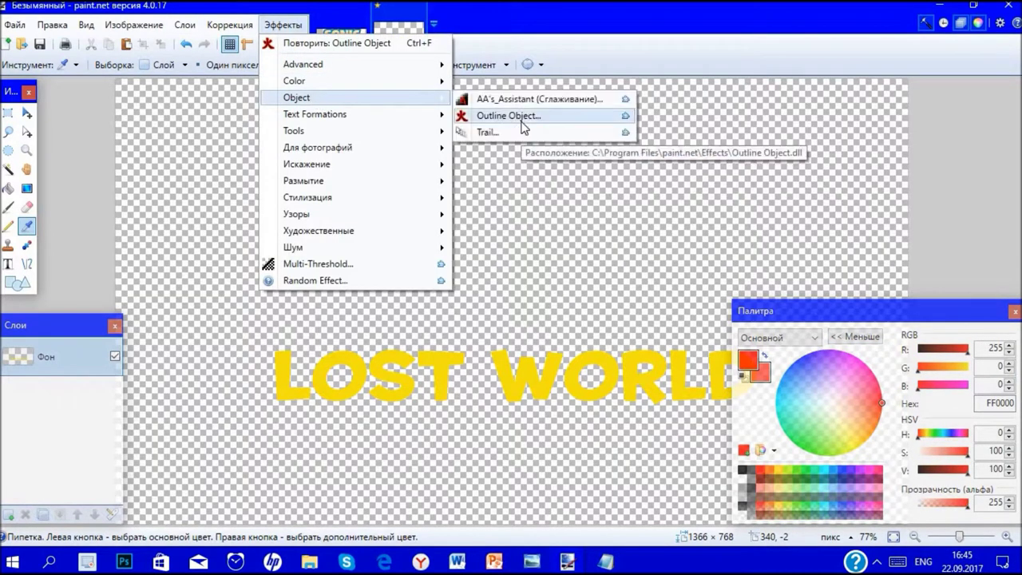
click(520, 117)
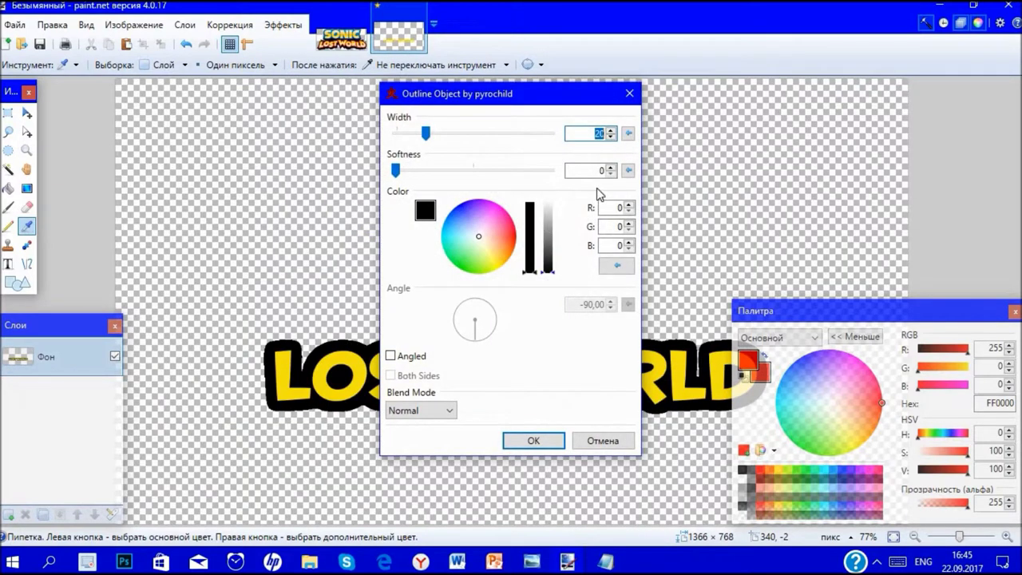
click(617, 207)
click(605, 170)
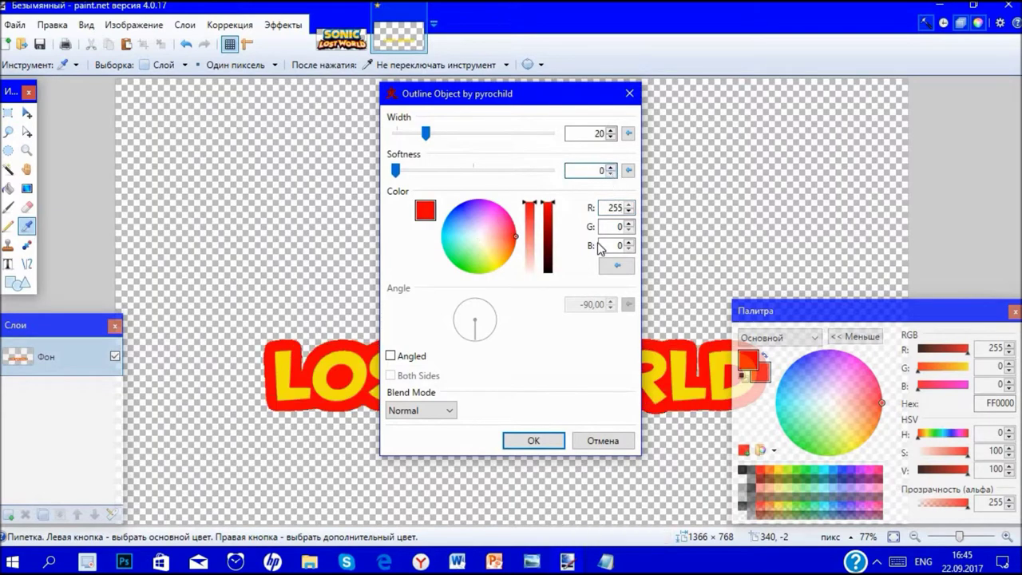
click(535, 440)
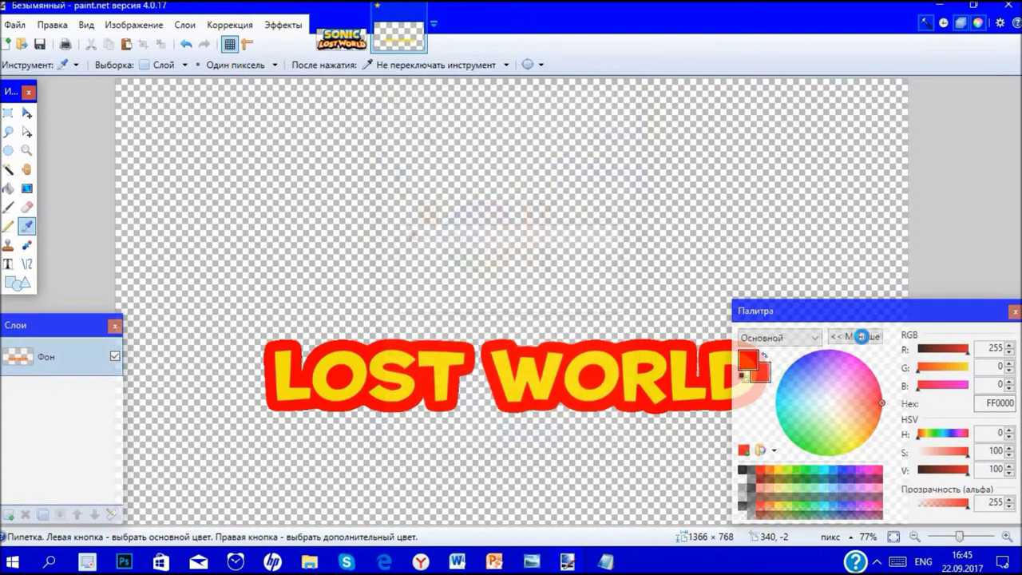
click(856, 337)
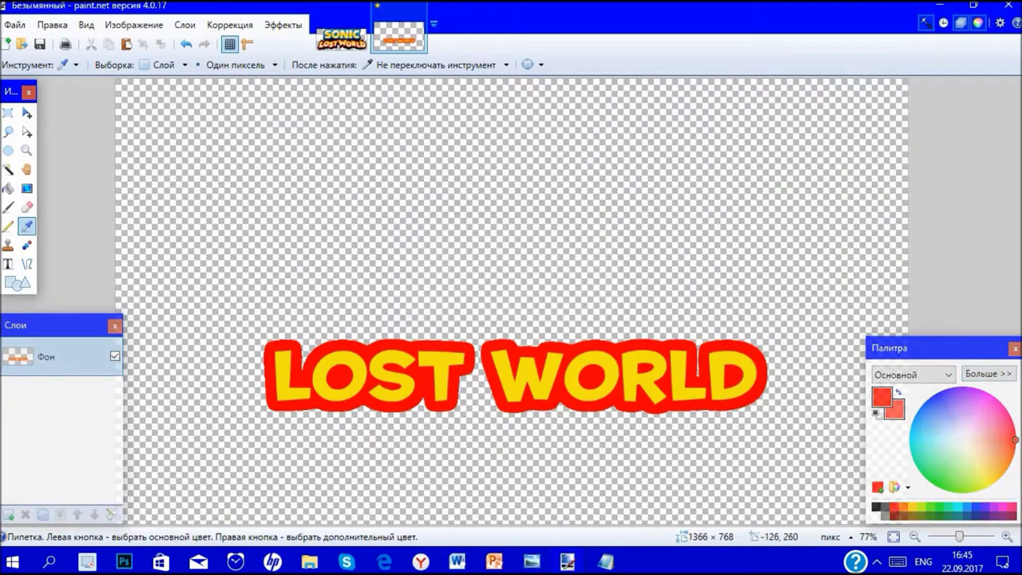
Select the red outline with the Magic Wand, fill it with a vertical linear red gradient about 121 px long, and deselect it.
click(8, 169)
click(409, 348)
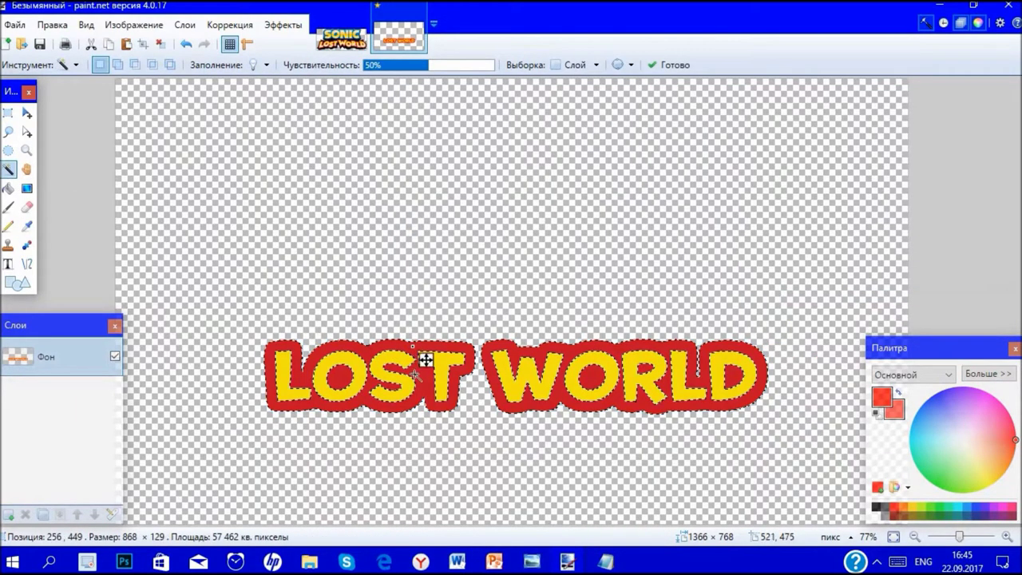
ctrl+scroll(425, 361, up, 10)
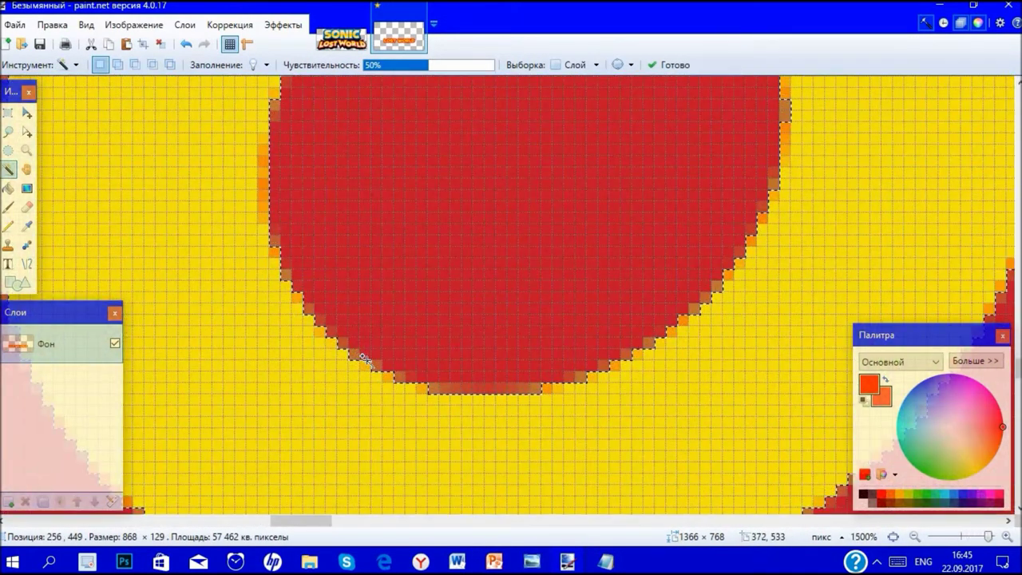
ctrl+scroll(363, 356, down, 10)
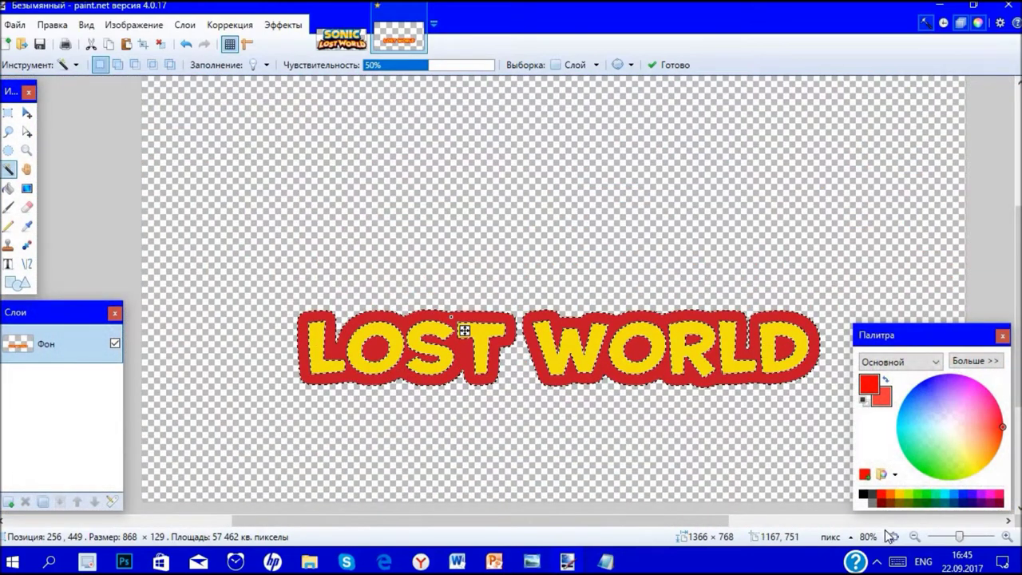
click(892, 537)
click(26, 189)
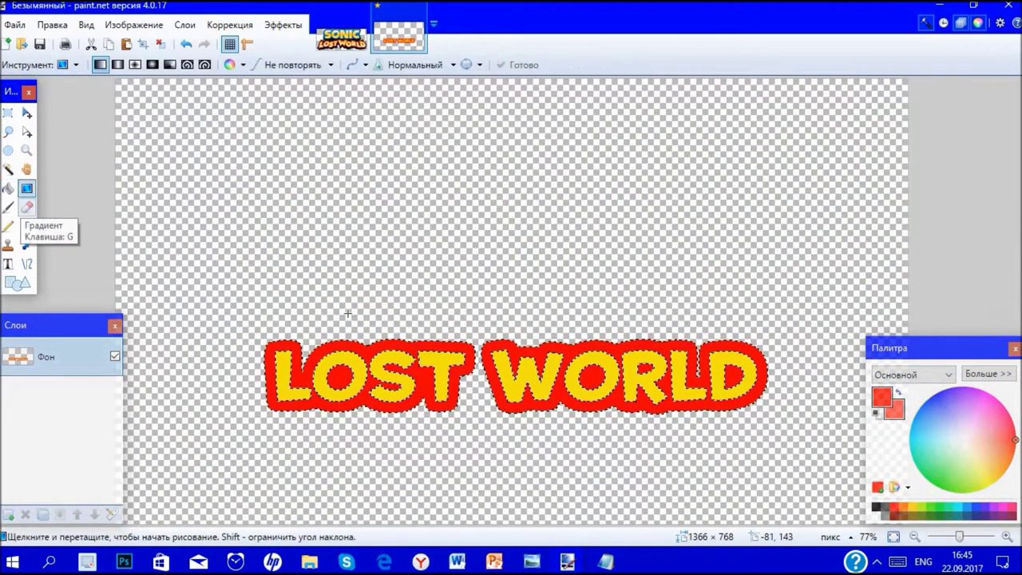
drag(481, 361, 479, 430)
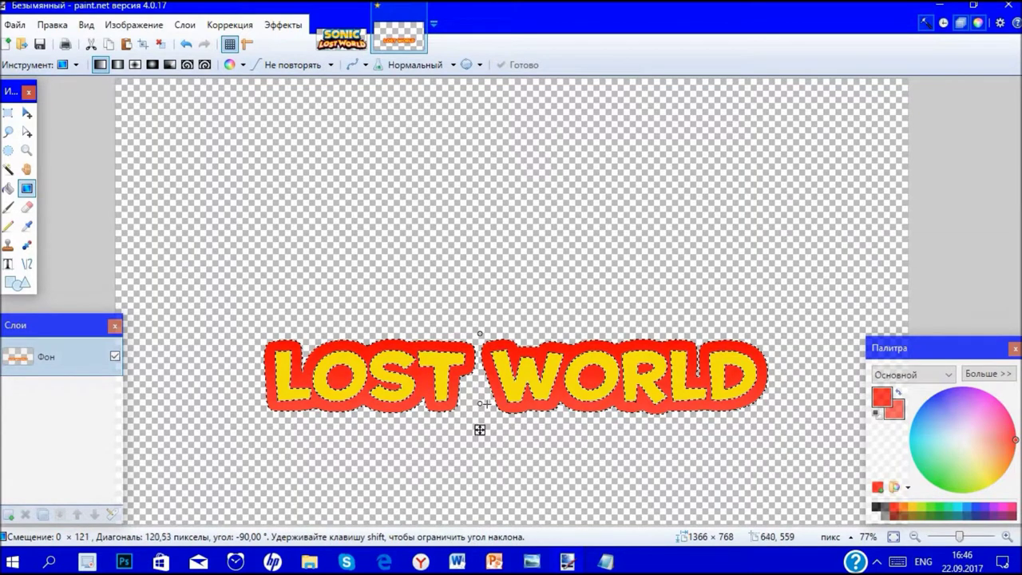
key(ctrl+d)
key(ctrl+plus)
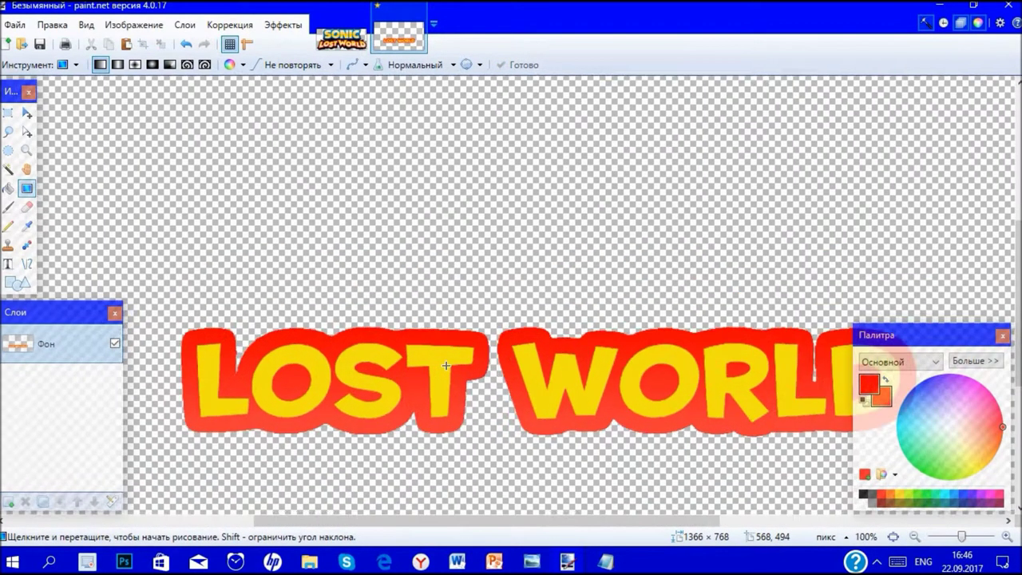
scroll(445, 365, up, 2)
scroll(445, 365, down, 4)
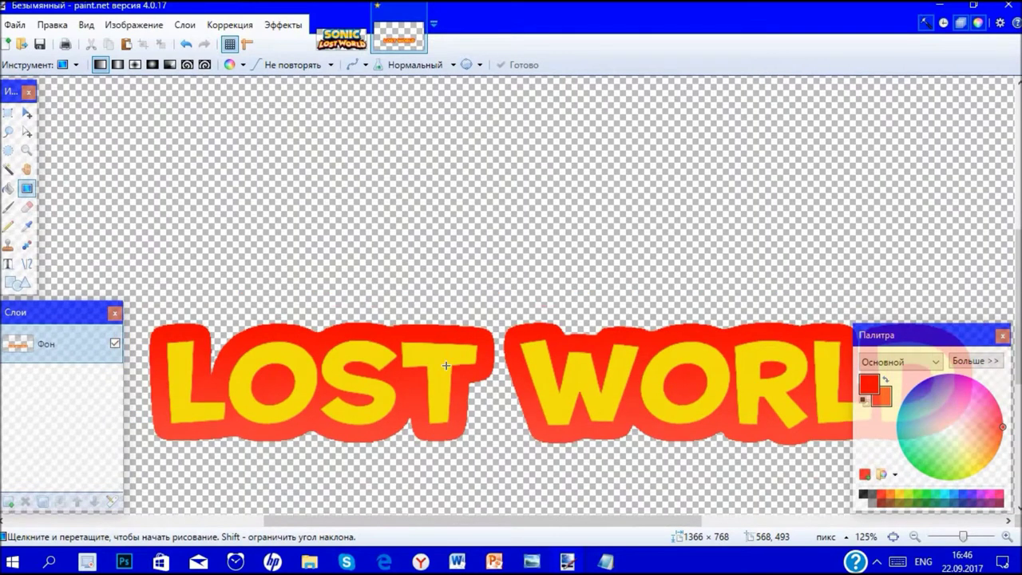
click(894, 538)
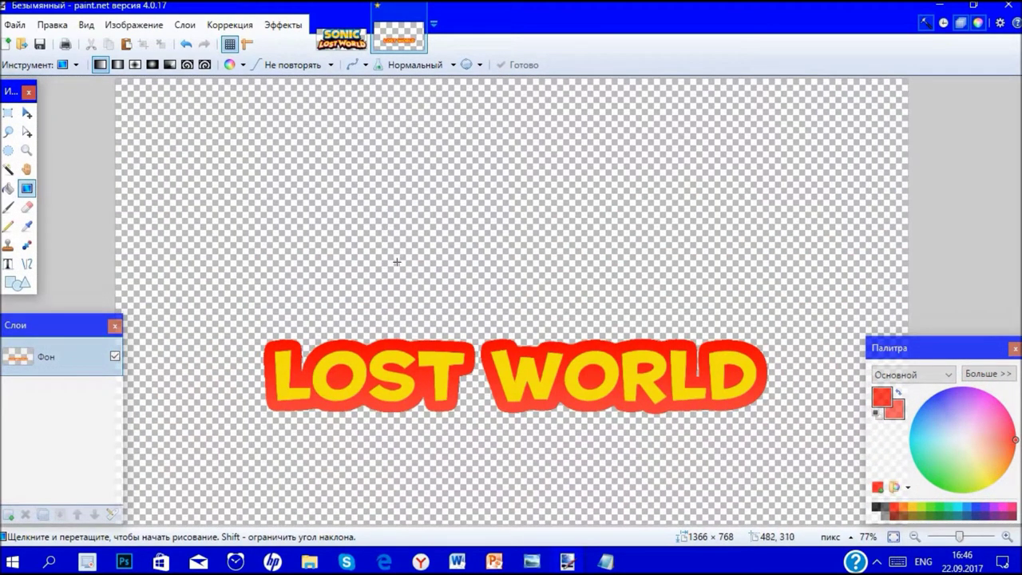
Bend the outlined text with the TubeOblique effect using X offset 0.00, Y offset -0.50, steps factor 50 and quality 2.
click(281, 25)
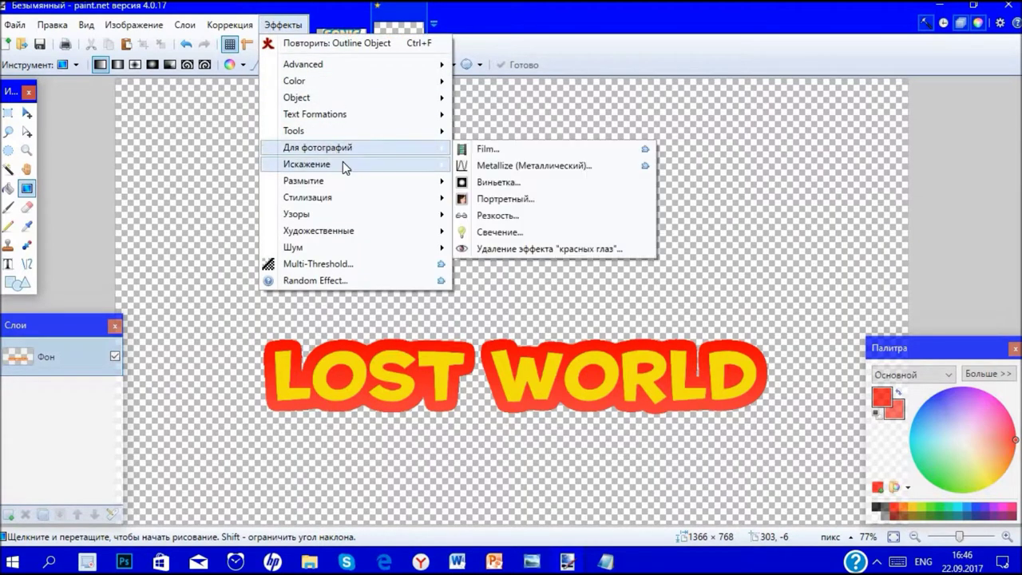
mouse_move(342, 164)
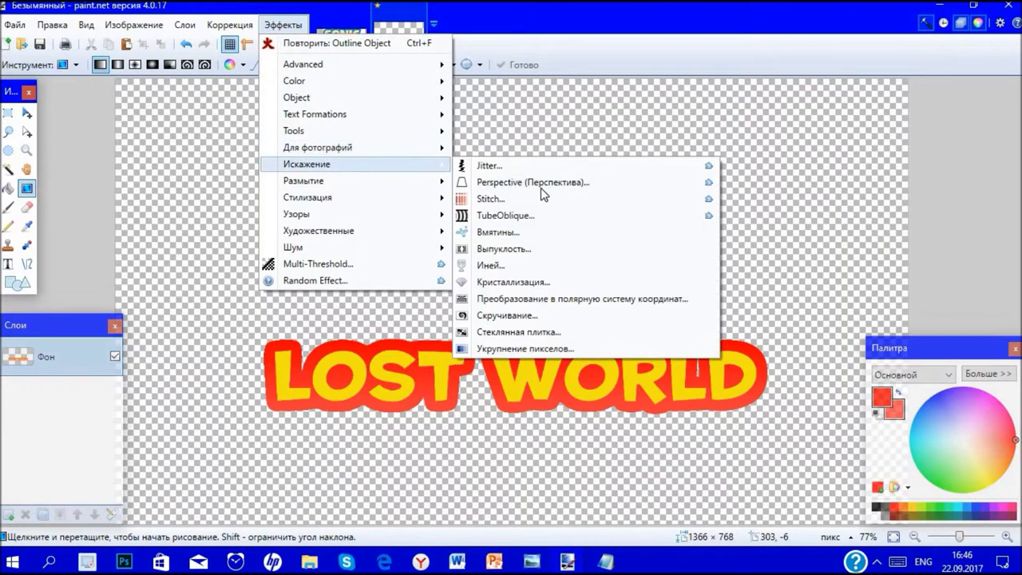
click(475, 217)
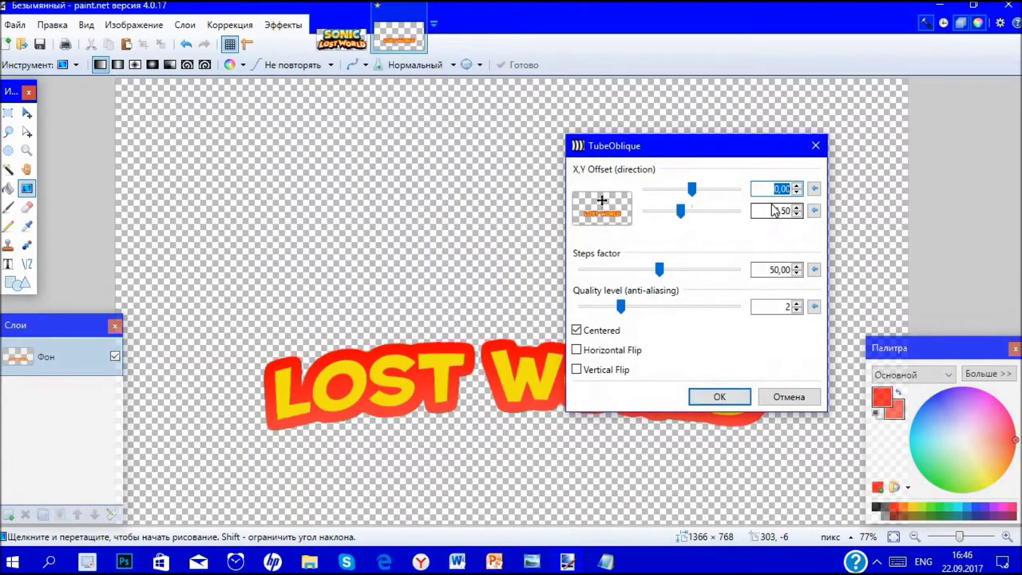
click(766, 211)
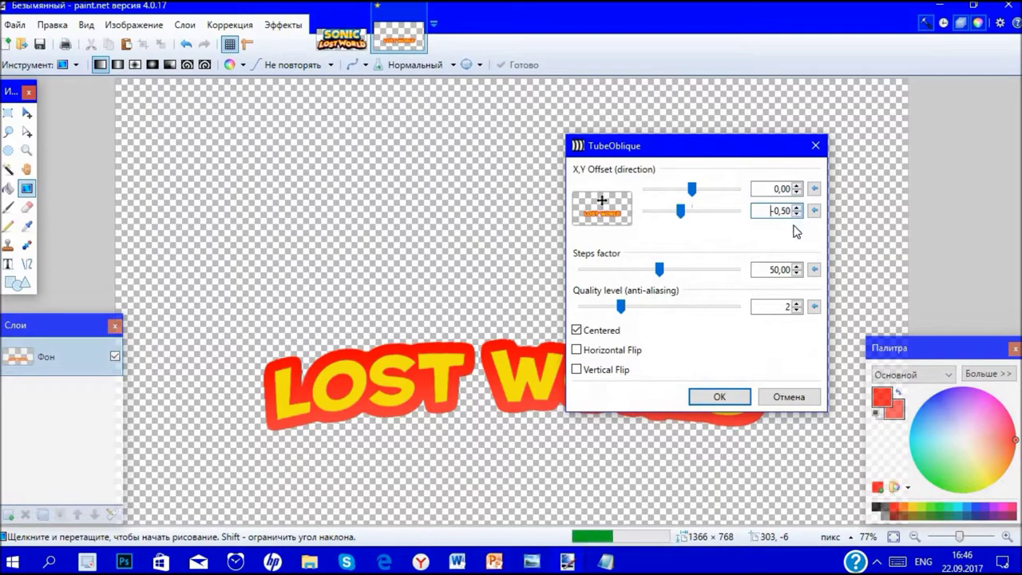
click(723, 396)
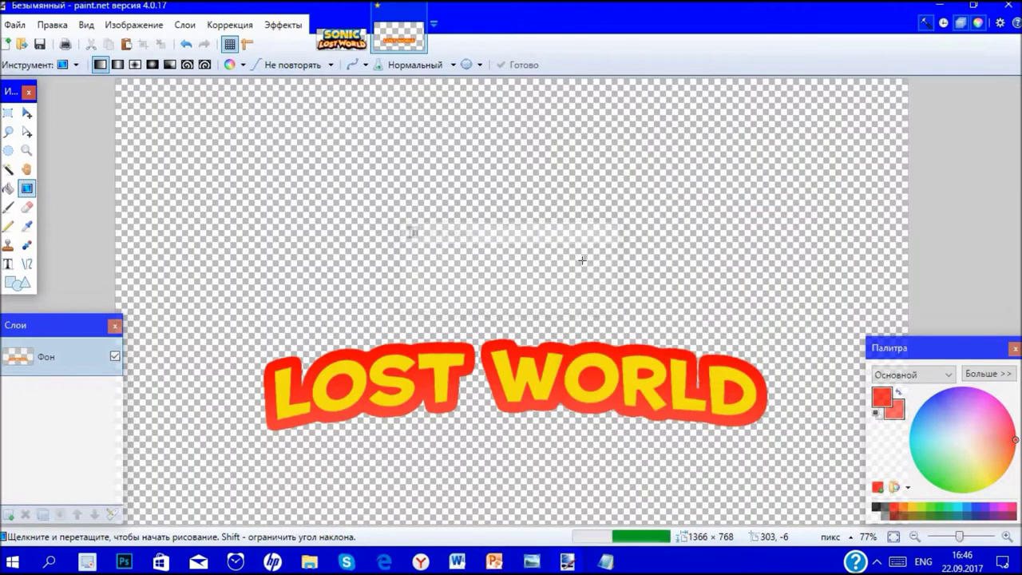
Open the Perspective distortion effect for the lettering and reset its top/left coefficient to 1.00.
click(283, 25)
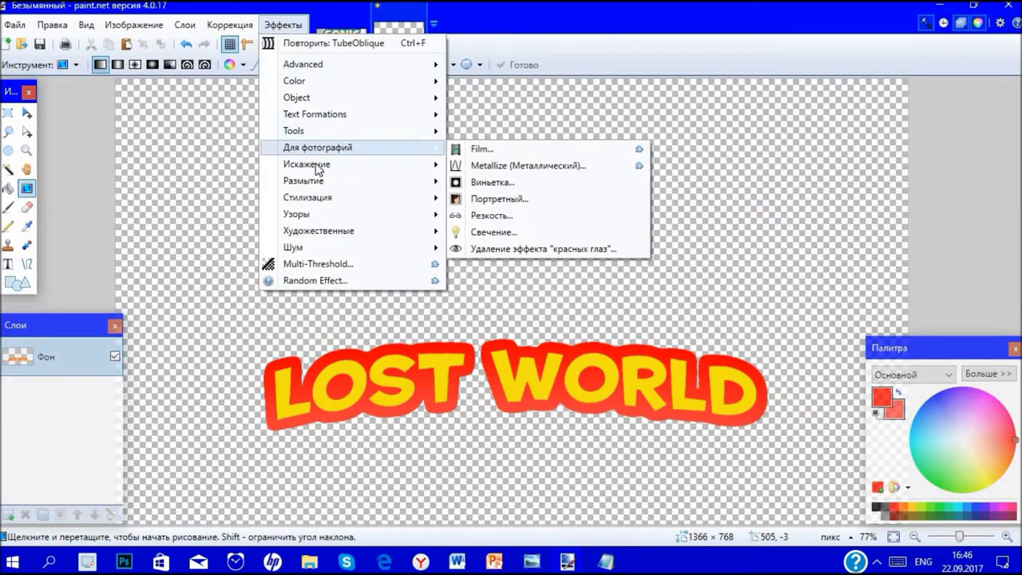
mouse_move(335, 168)
click(515, 182)
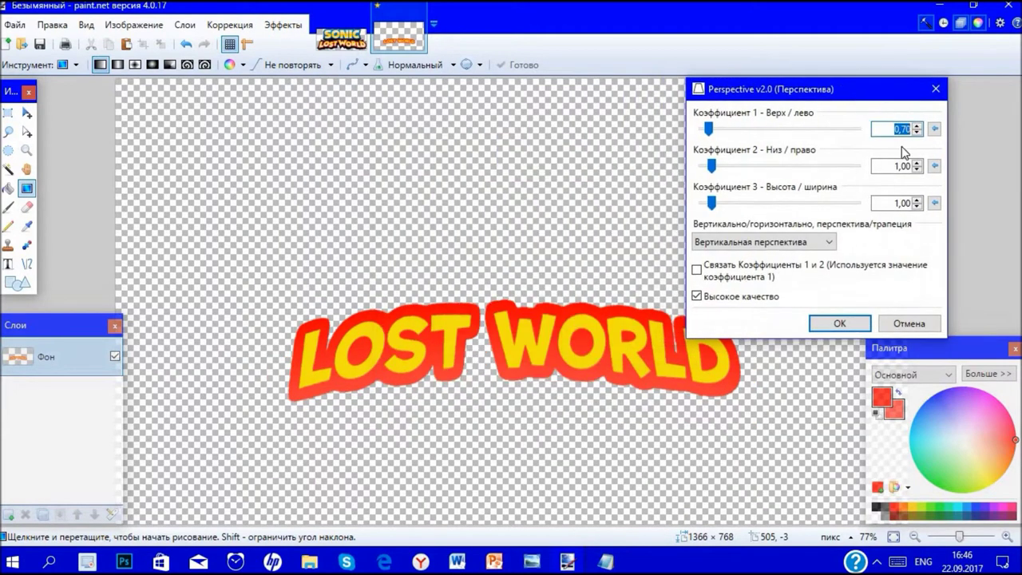
click(935, 130)
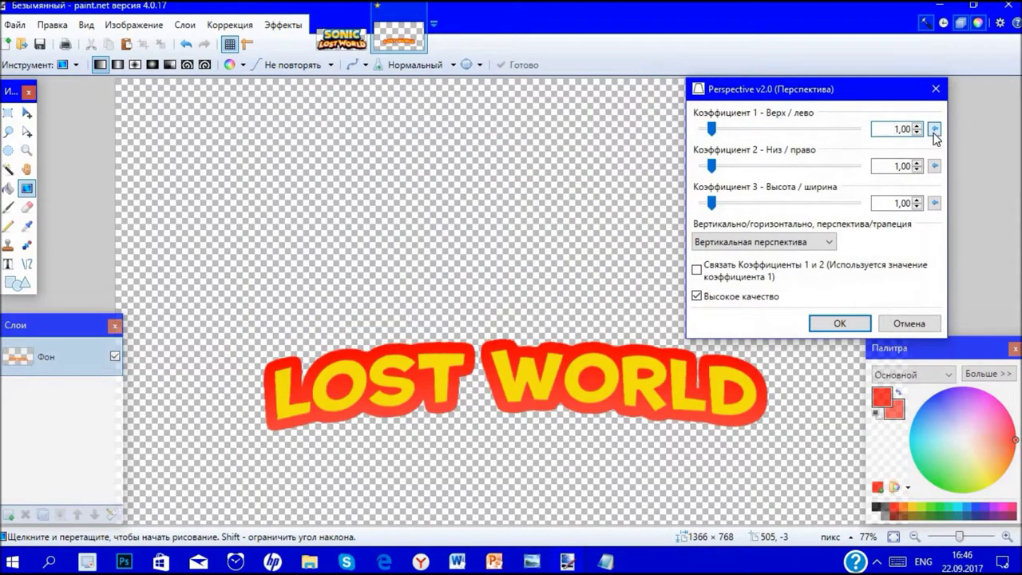
click(917, 200)
click(918, 199)
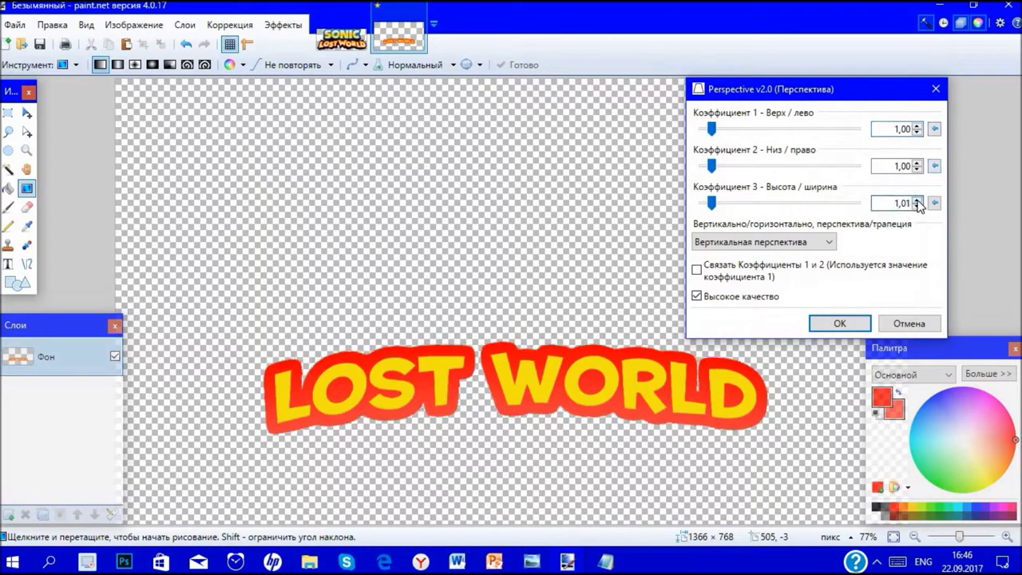
click(918, 199)
click(934, 204)
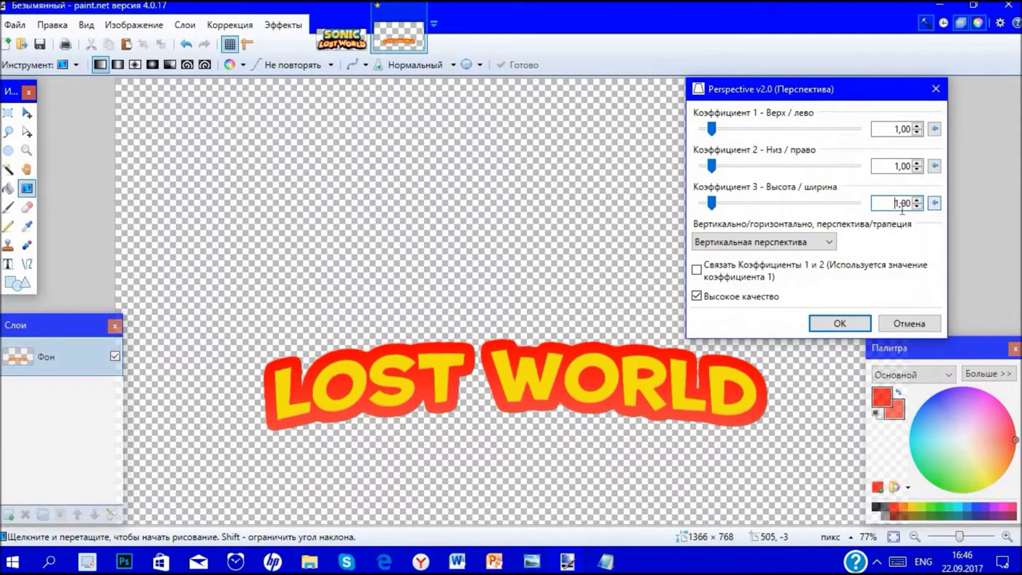
click(828, 243)
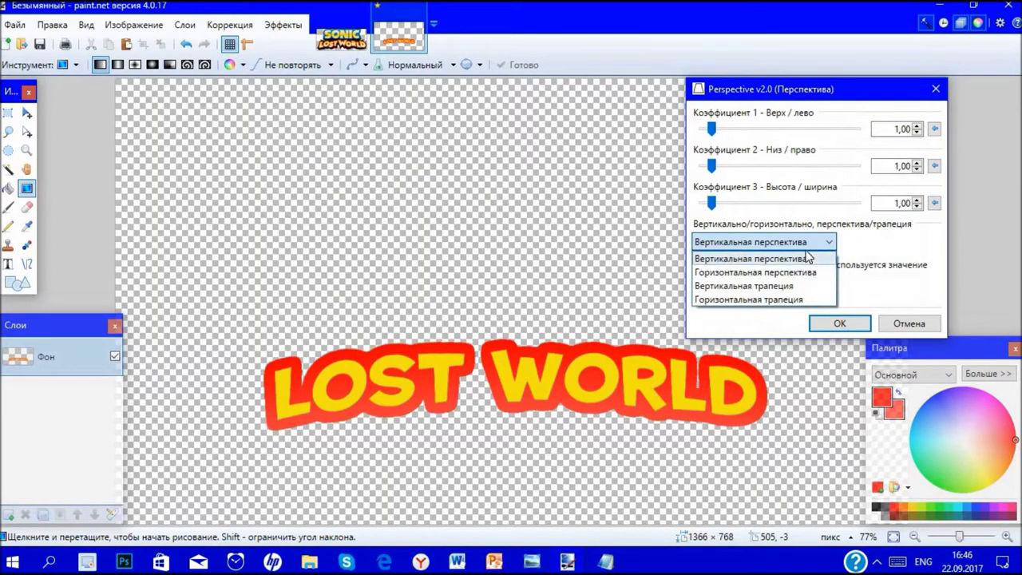
click(810, 241)
click(814, 244)
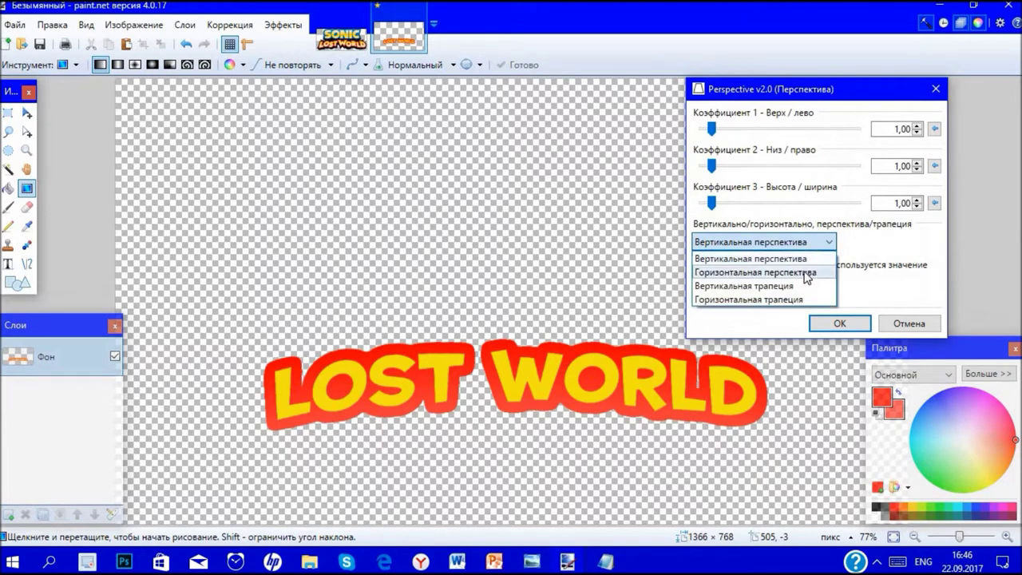
click(811, 258)
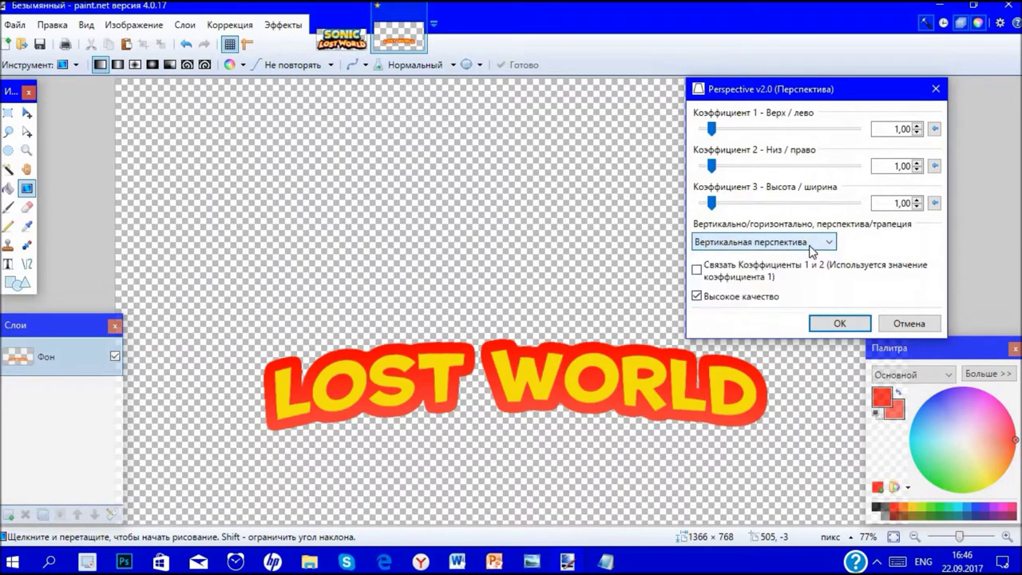
Apply Perspective to the lettering with the top/left coefficient at 0.80, keeping vertical perspective and high quality.
click(917, 133)
click(917, 132)
click(917, 132)
click(917, 133)
click(916, 133)
click(917, 133)
click(917, 132)
click(916, 133)
click(916, 133)
click(916, 132)
click(916, 132)
click(917, 132)
click(917, 133)
click(916, 133)
click(917, 132)
click(917, 133)
click(917, 133)
click(916, 132)
click(917, 132)
click(916, 133)
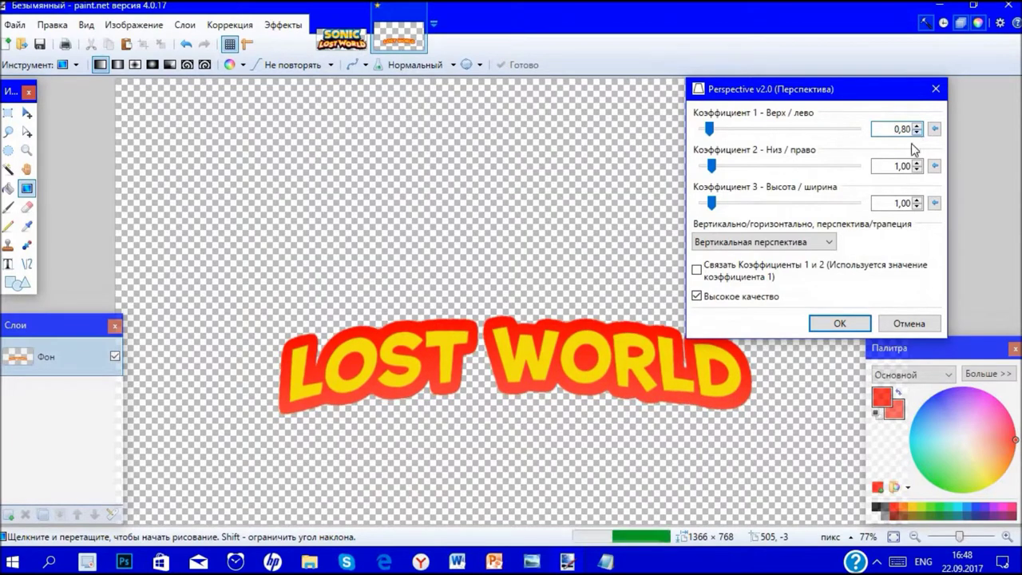
click(836, 324)
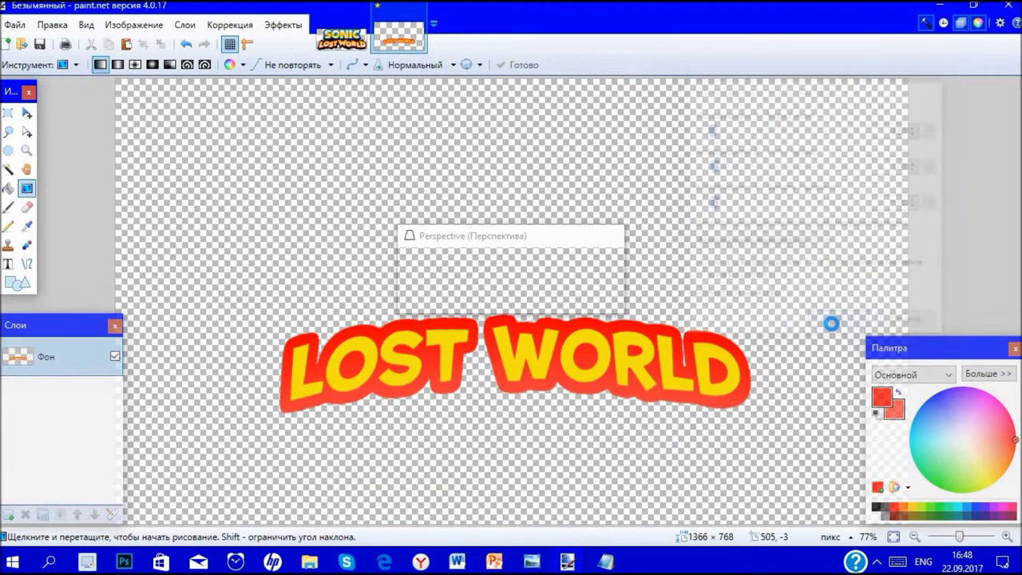
Apply an angled Outline Object to the lettering with width 20, softness 0, black colour and angle -90.00.
click(280, 25)
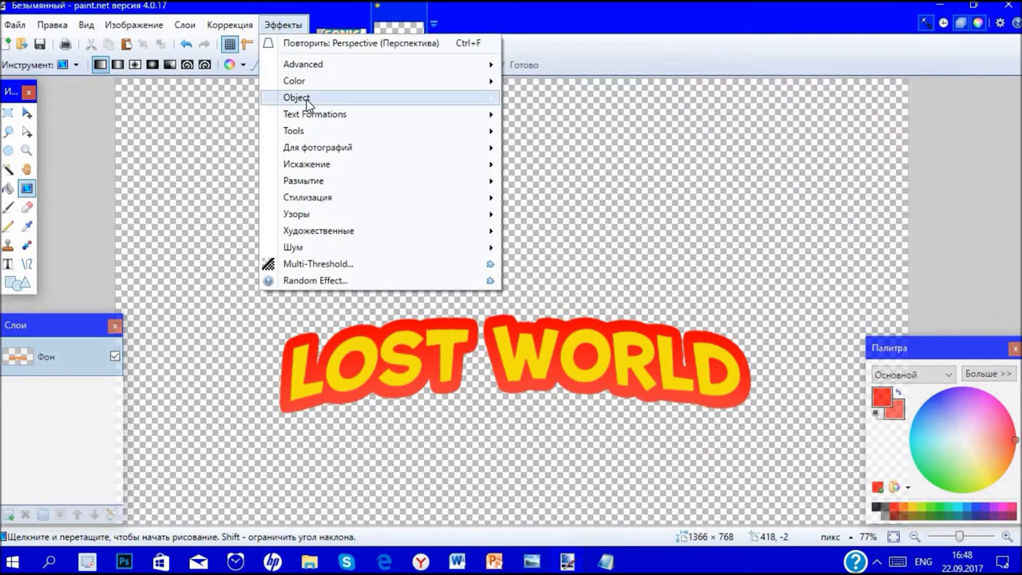
mouse_move(305, 101)
click(523, 115)
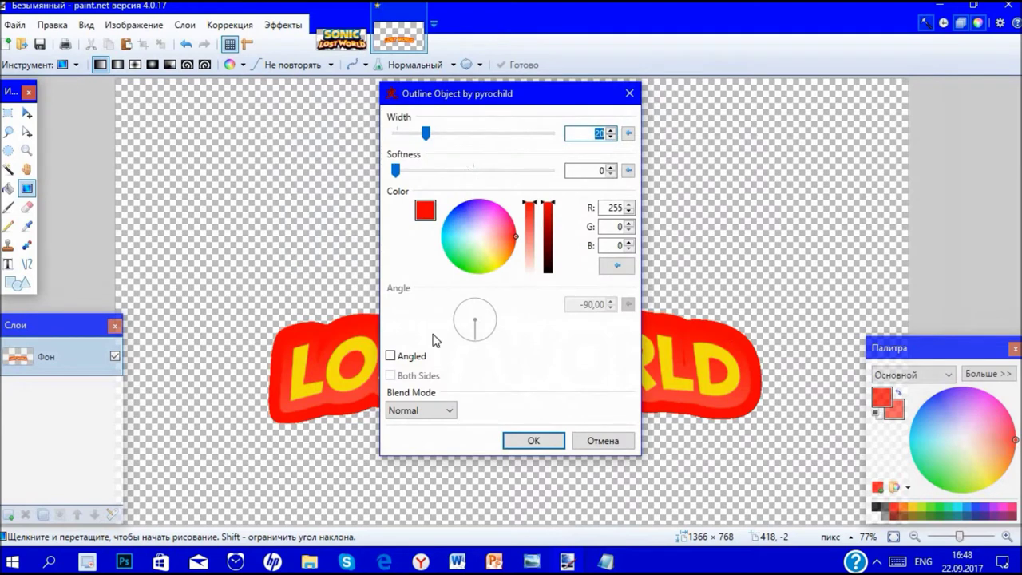
click(412, 357)
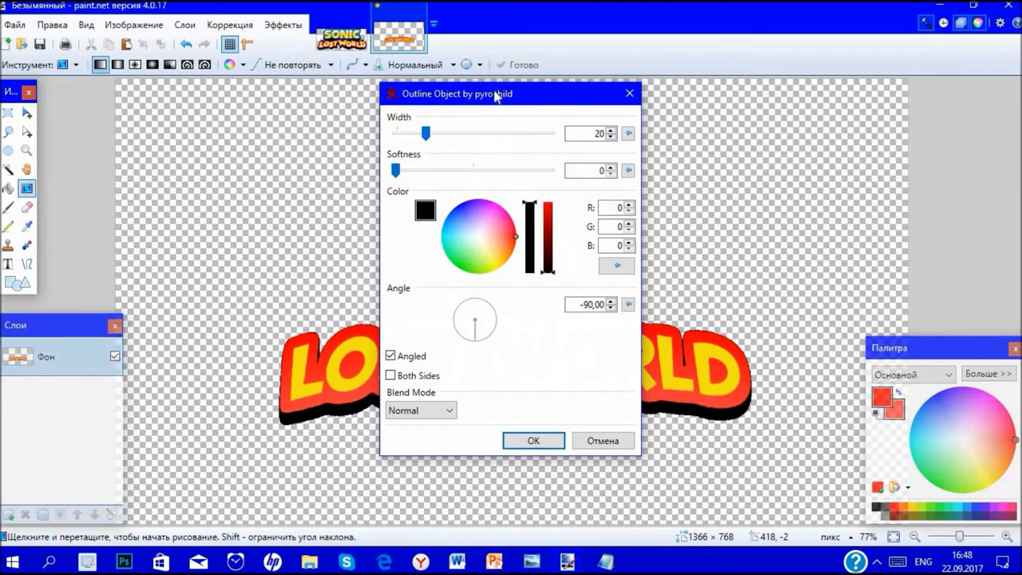
drag(560, 87, 795, 60)
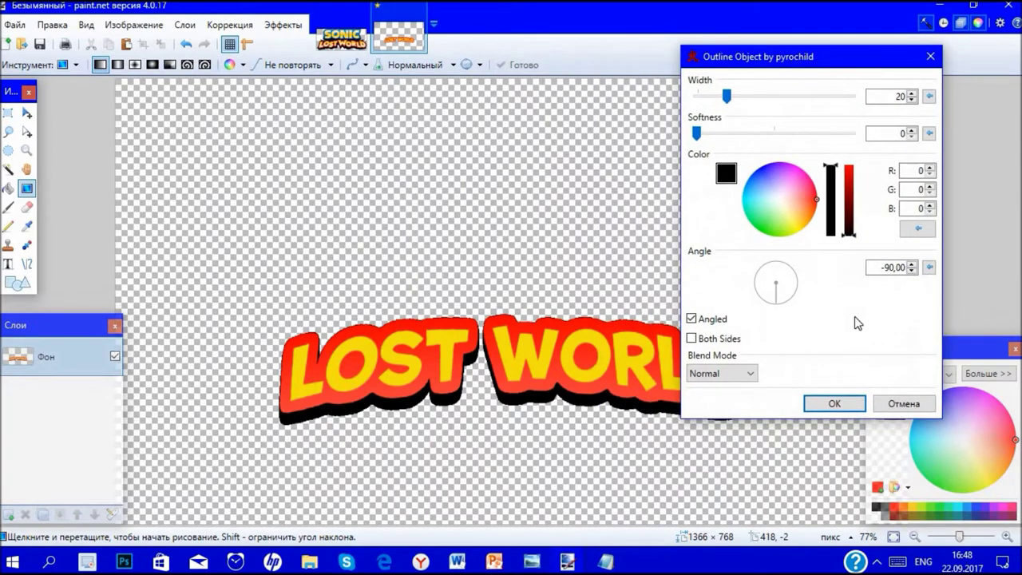
click(851, 406)
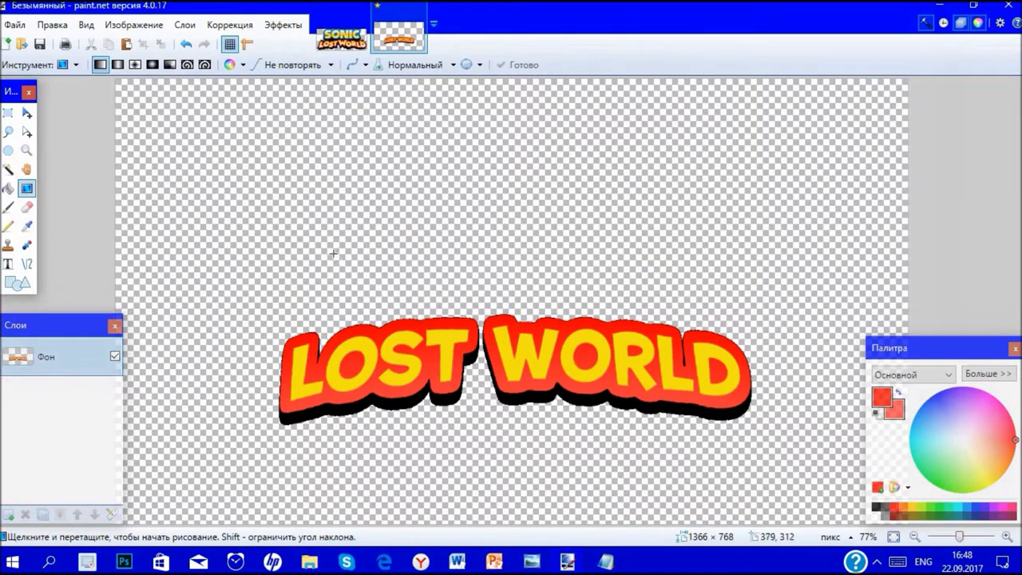
Following the reference logo's jagged shadow, draw the first spike lines, 2 px wide and black, at the shadow's dip between W and O.
click(344, 40)
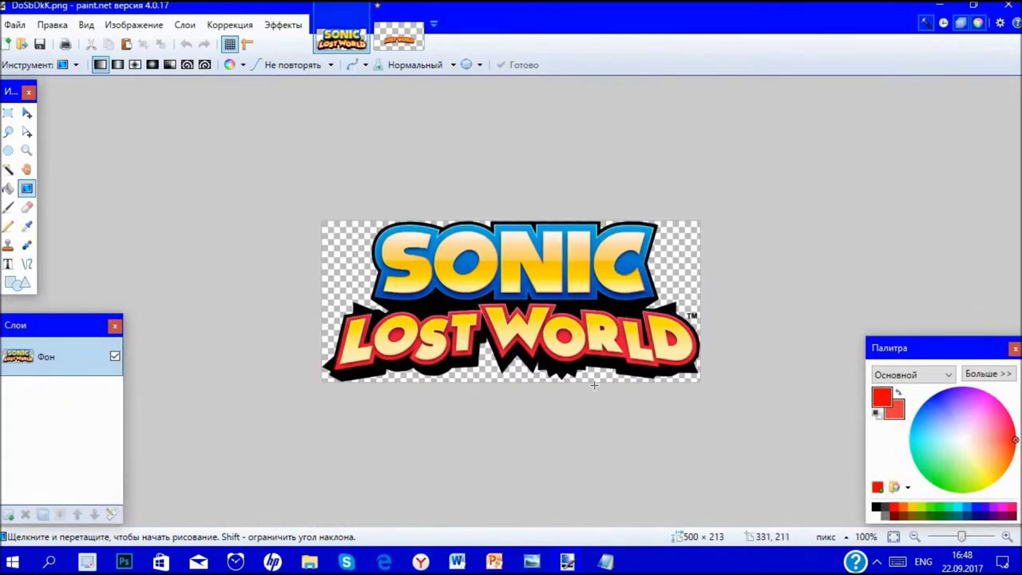
scroll(571, 374, up, 6)
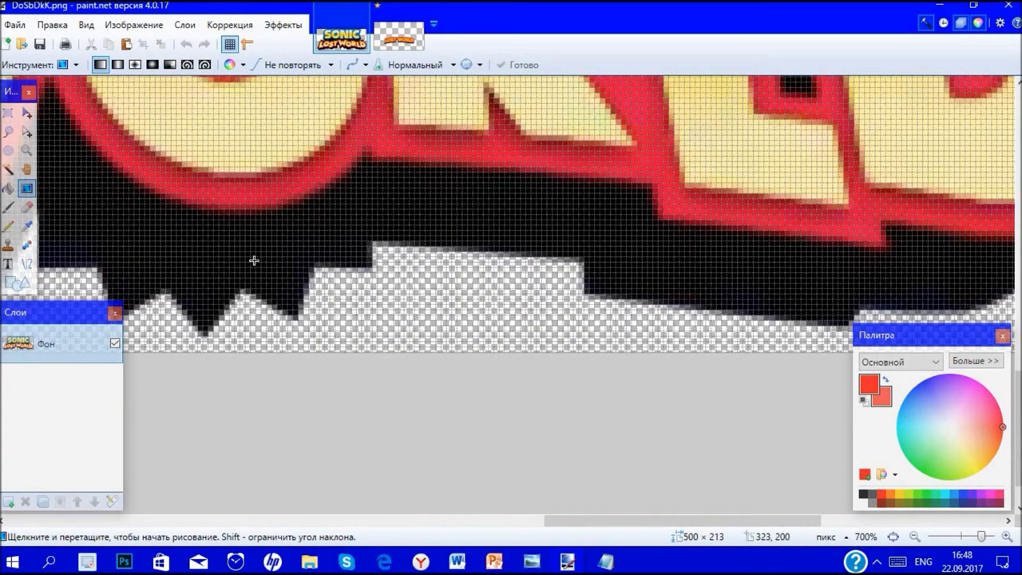
click(399, 36)
scroll(597, 421, up, 3)
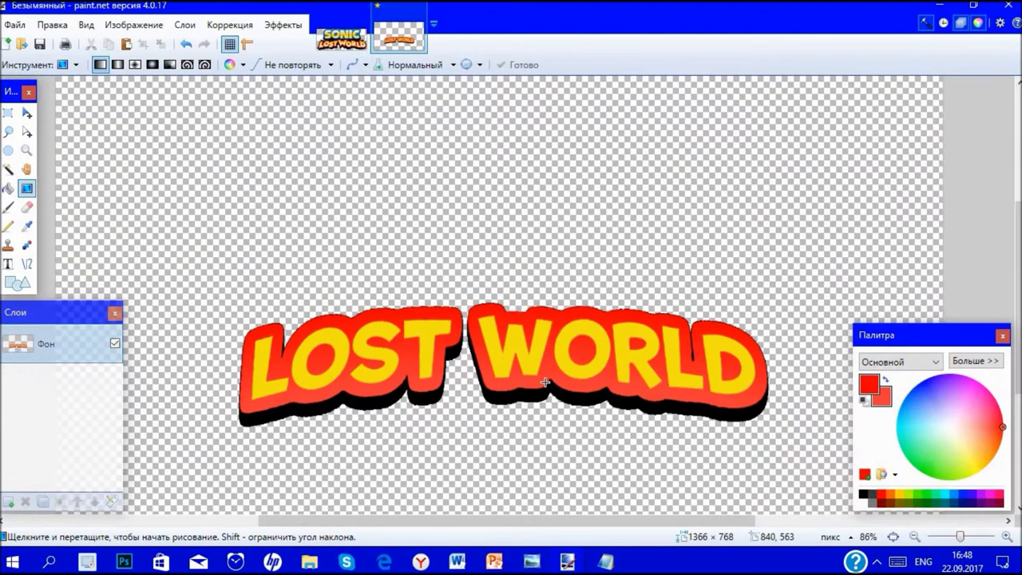
scroll(598, 421, up, 9)
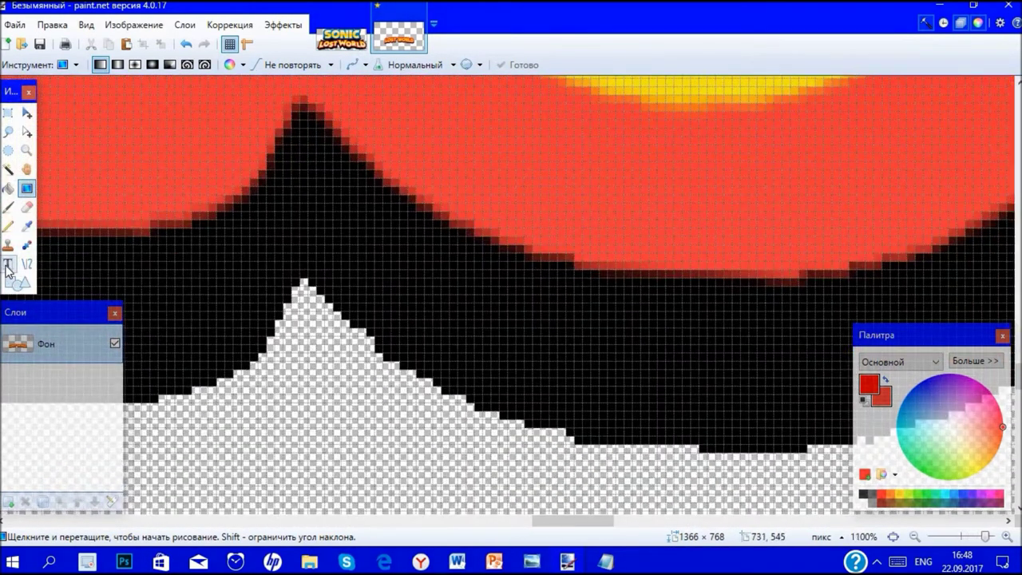
click(27, 264)
drag(309, 267, 264, 416)
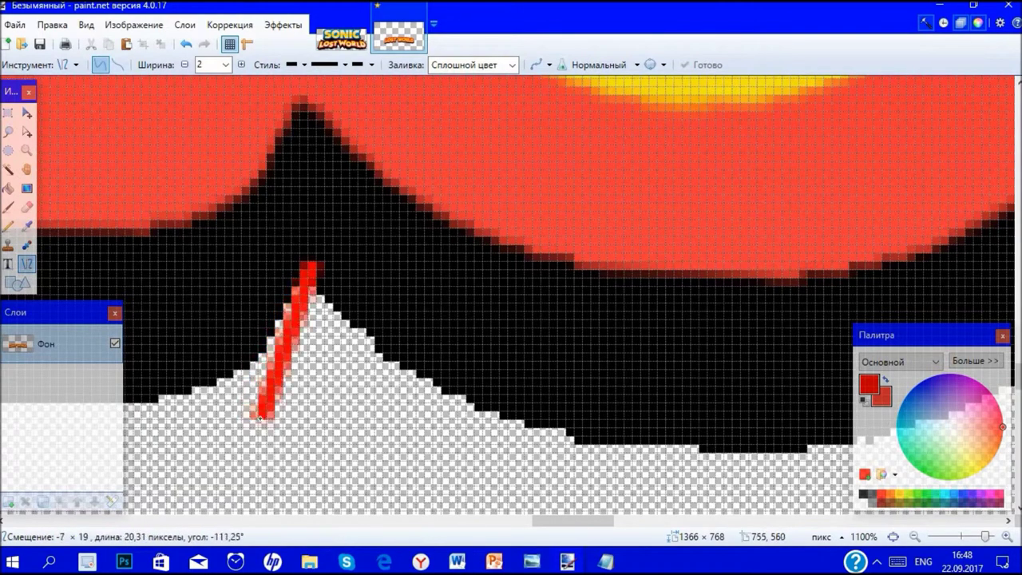
click(863, 494)
drag(404, 358, 264, 418)
drag(404, 358, 379, 483)
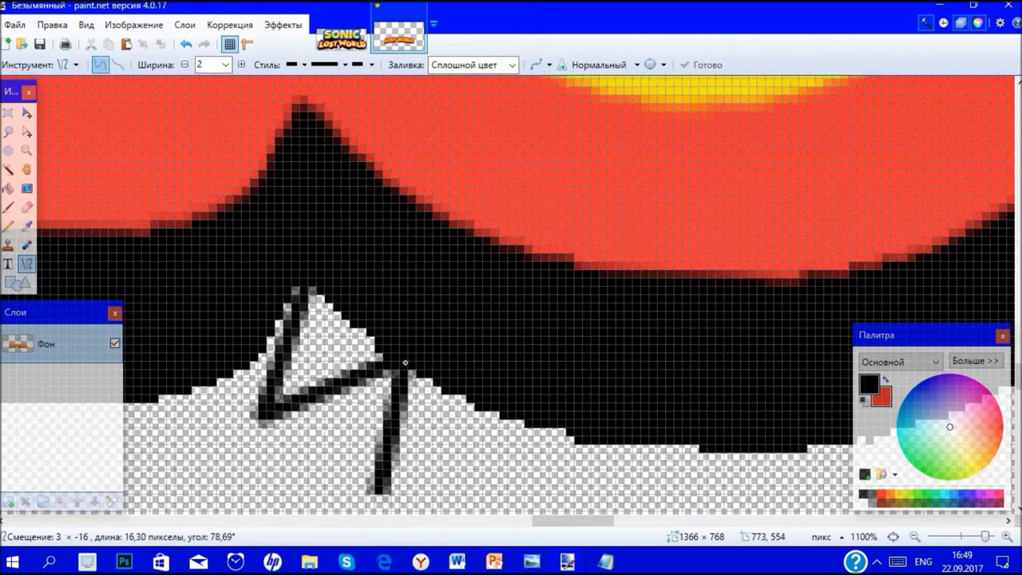
Continue the black zigzag spikes rightwards along the lower shadow edge to the middle of the O in WORLD.
scroll(410, 343, down, 3)
drag(500, 231, 379, 310)
drag(519, 352, 503, 227)
drag(618, 260, 527, 360)
scroll(643, 383, right, 3)
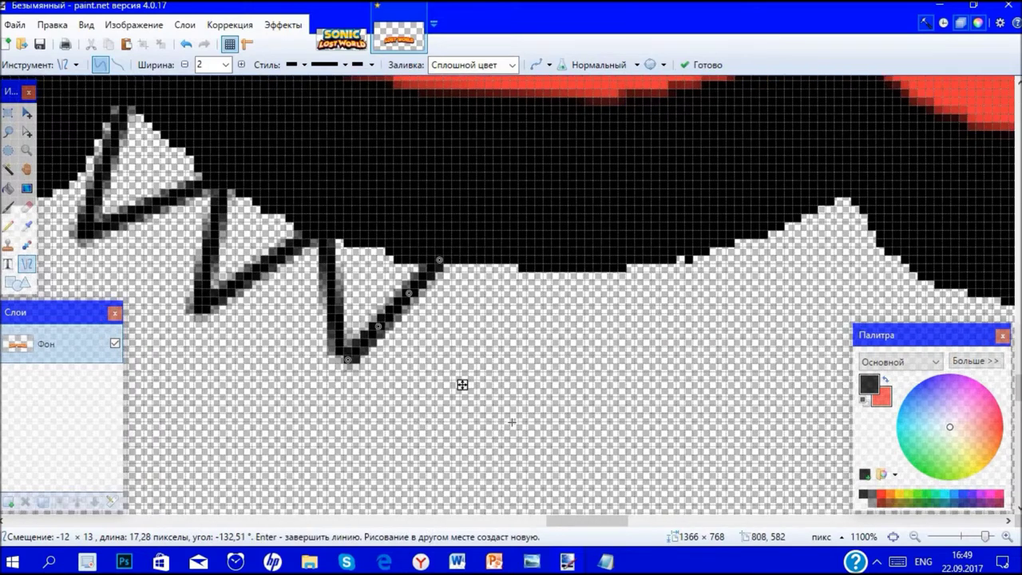
scroll(511, 422, right, 2)
drag(398, 385, 349, 262)
drag(483, 264, 399, 392)
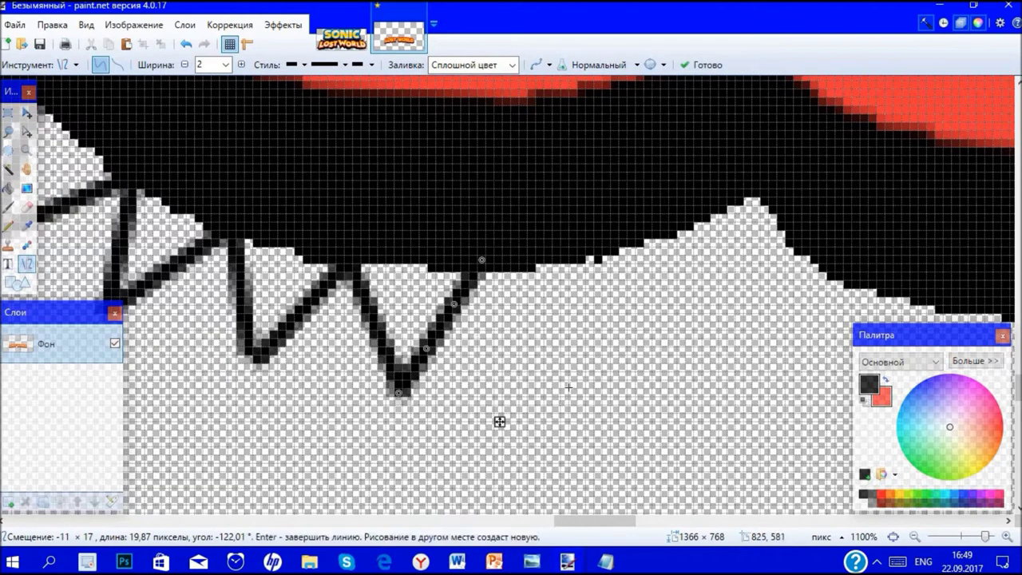
Draw the remaining black zigzag spikes under the O up to the dip before the R and finish the line.
drag(563, 385, 479, 273)
drag(595, 257, 565, 384)
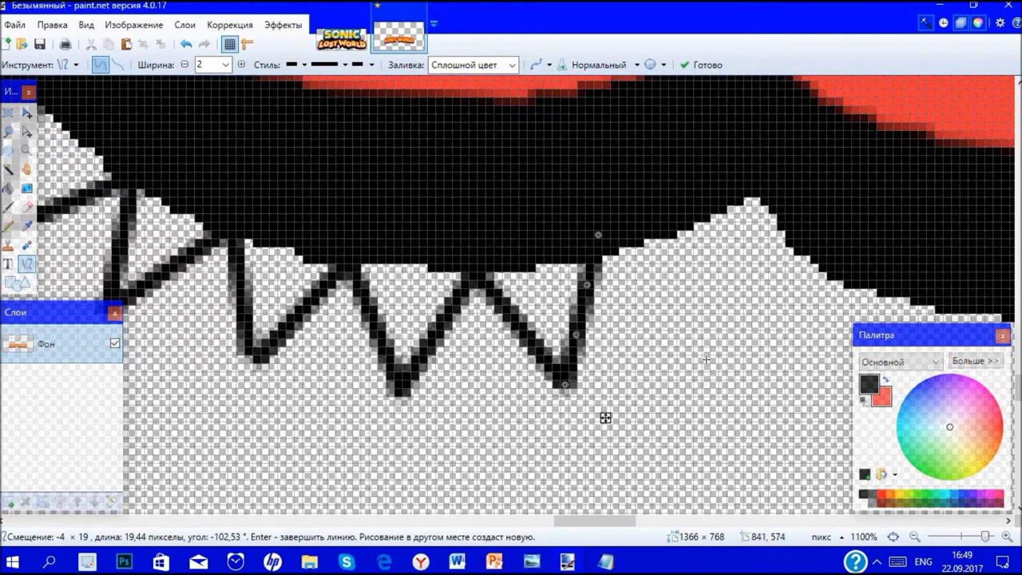
mouse_move(713, 357)
mouse_down()
mouse_move(561, 239)
mouse_move(577, 240)
mouse_up()
drag(709, 209, 701, 278)
drag(712, 352, 707, 203)
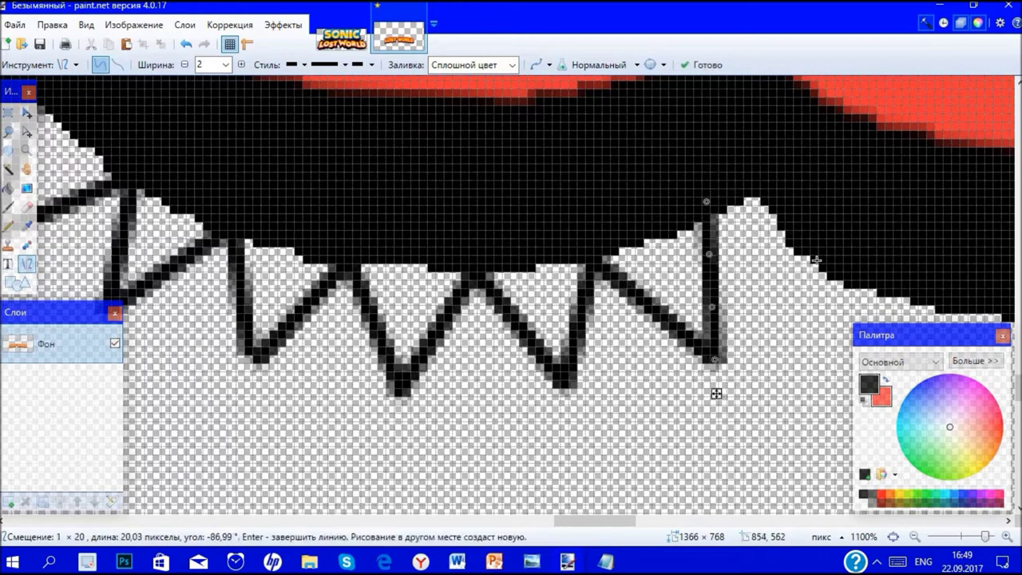
mouse_move(822, 259)
mouse_down()
mouse_move(708, 233)
mouse_move(706, 210)
mouse_up()
drag(785, 146, 830, 256)
scroll(653, 238, down, 1)
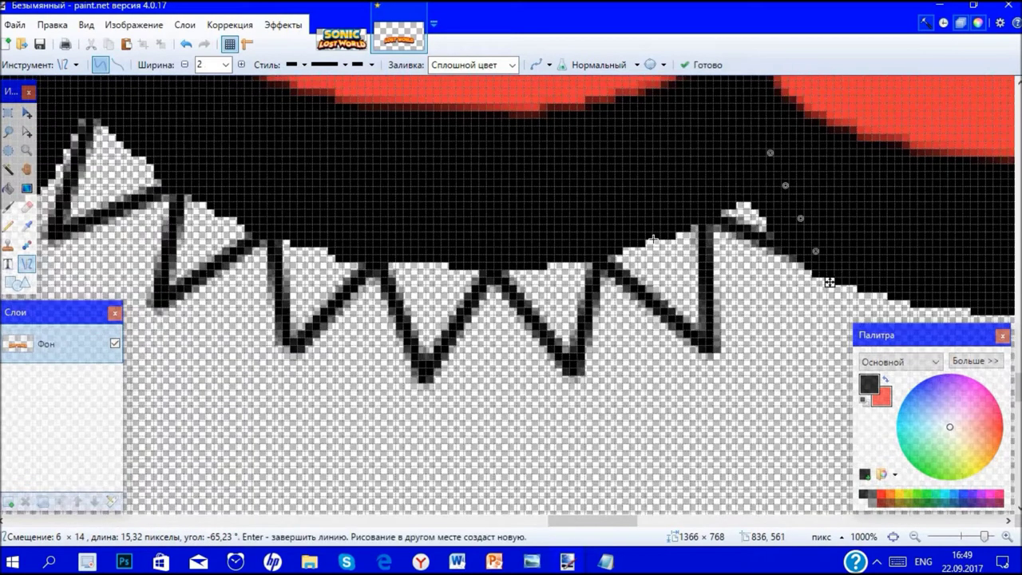
scroll(653, 238, down, 2)
scroll(653, 238, up, 2)
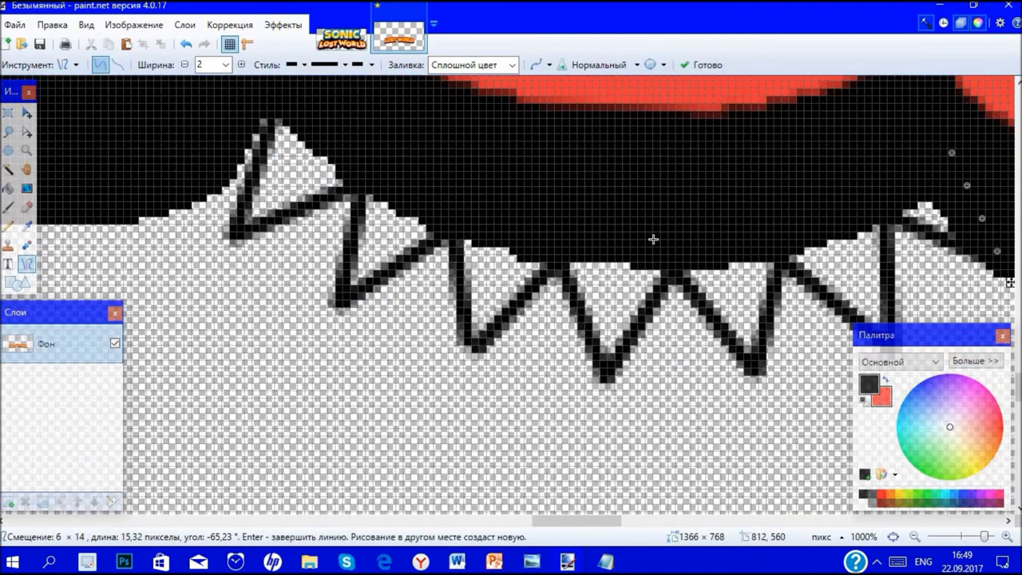
scroll(653, 239, down, 10)
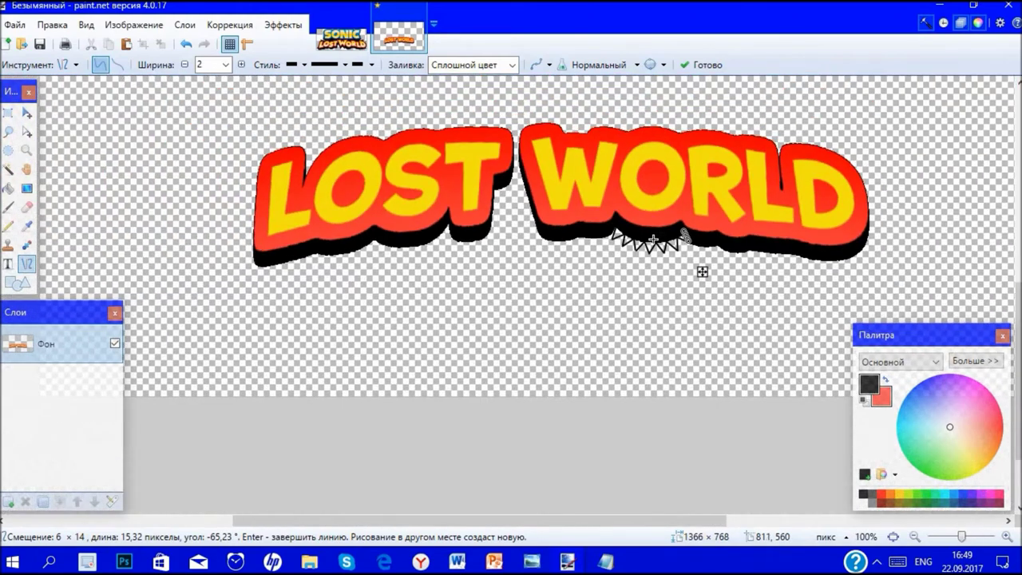
key(Return)
Undo all the black spike lines drawn below the word WORLD.
scroll(907, 134, up, 7)
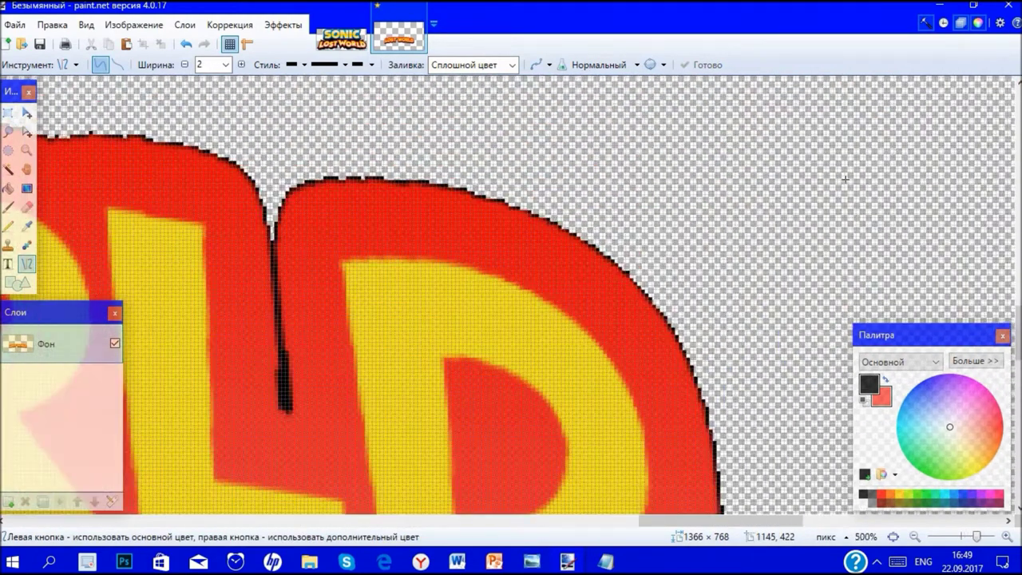
scroll(389, 321, down, 10)
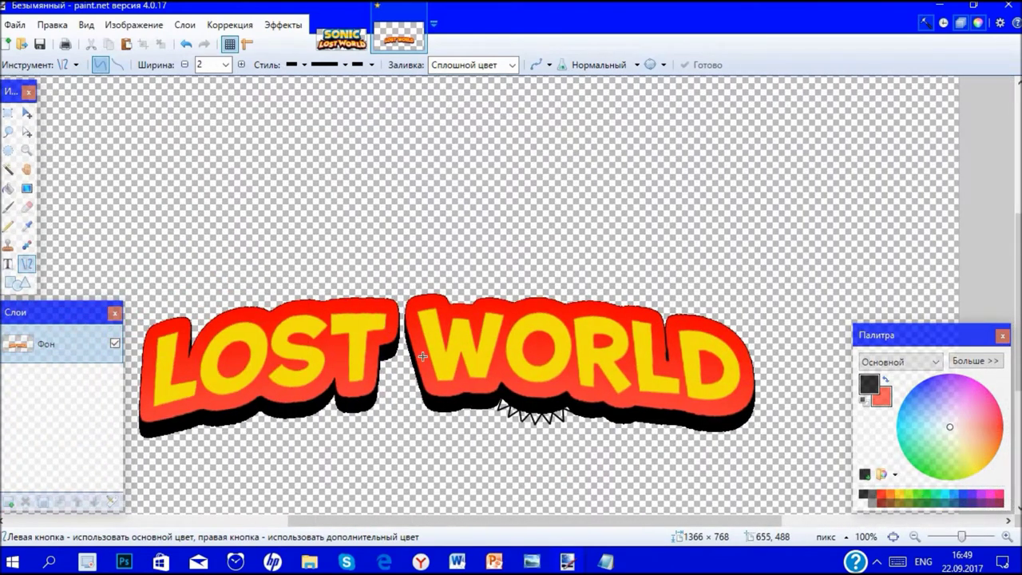
drag(421, 344, 425, 354)
key(ctrl+z)
mouse_move(513, 422)
mouse_down()
mouse_move(509, 407)
mouse_move(504, 432)
mouse_move(511, 409)
mouse_up()
key(Return)
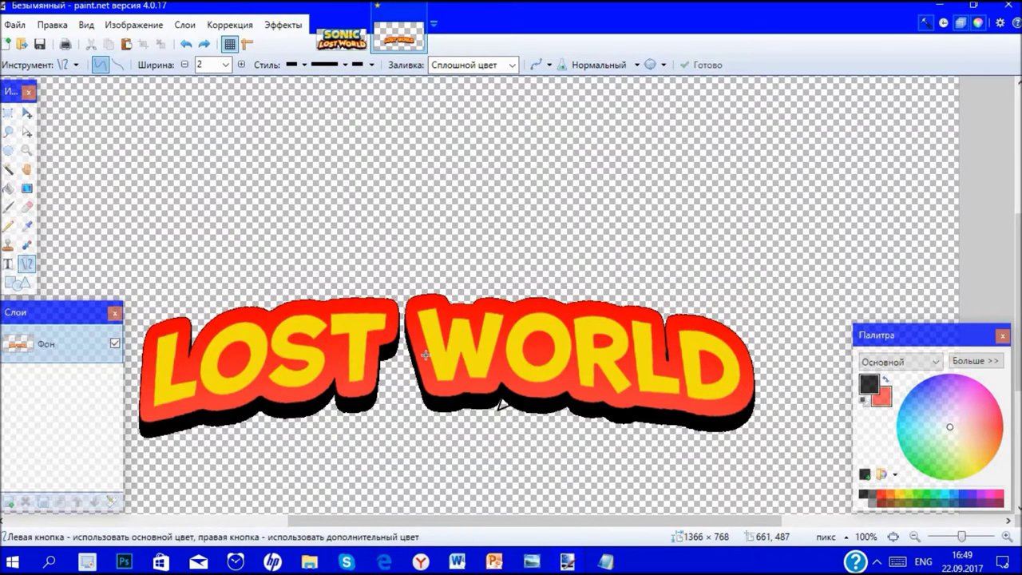
key(ctrl+z)
key(ctrl+z)
Apply Outline Object to the LOST WORLD lettering with Angled off and a black outline about 5 px wide on all sides.
click(291, 20)
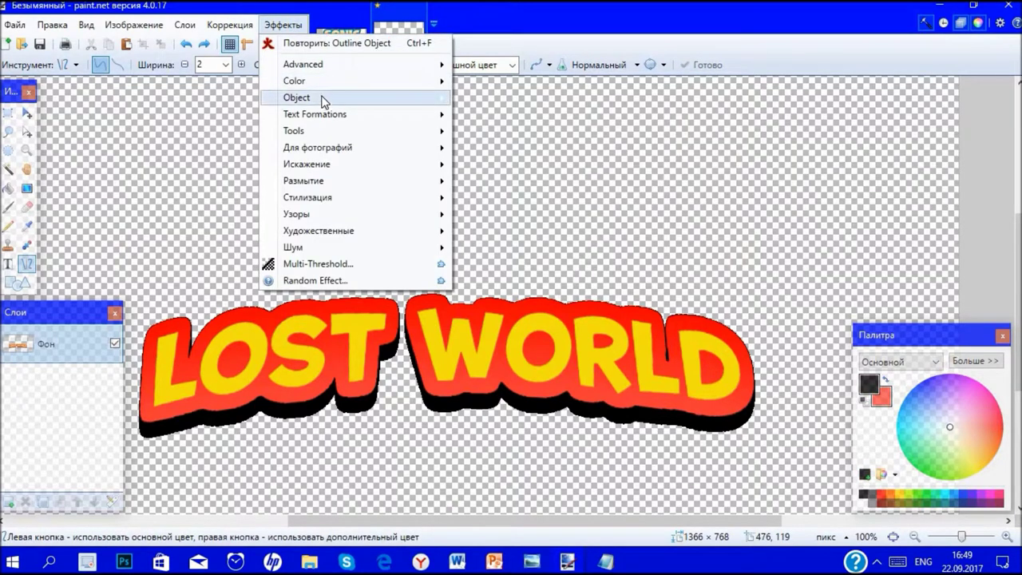
mouse_move(322, 100)
click(530, 120)
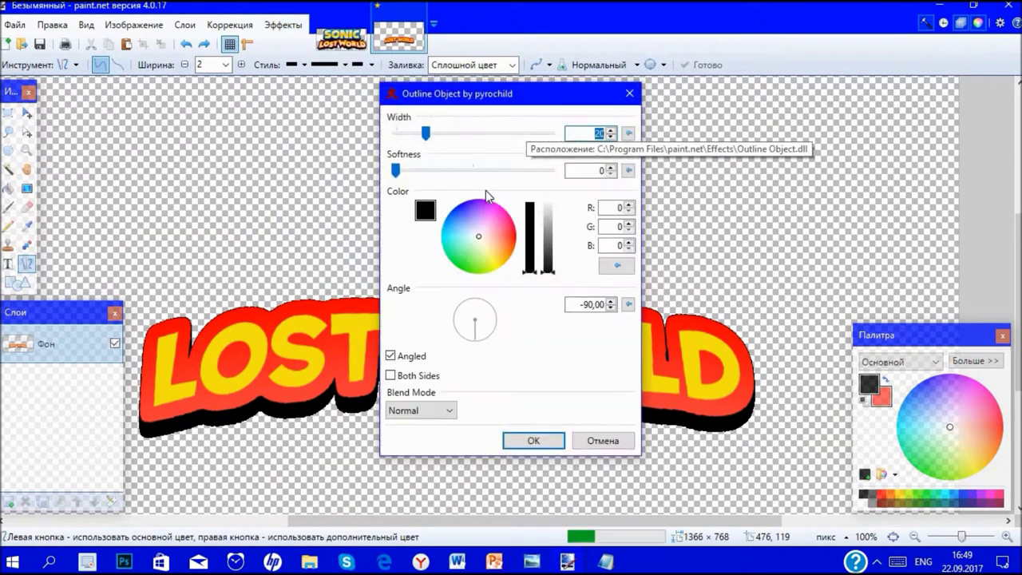
click(391, 357)
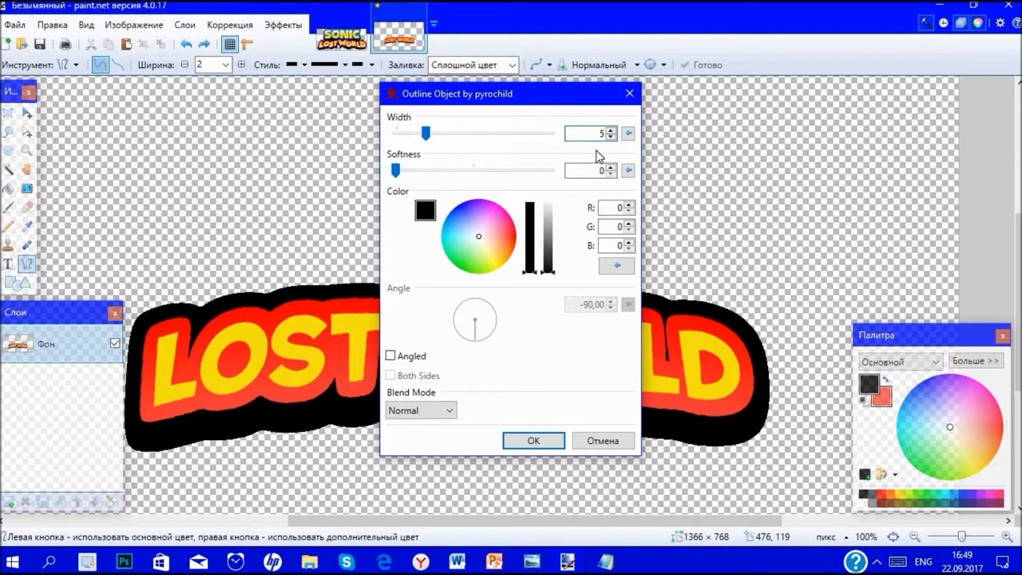
click(612, 138)
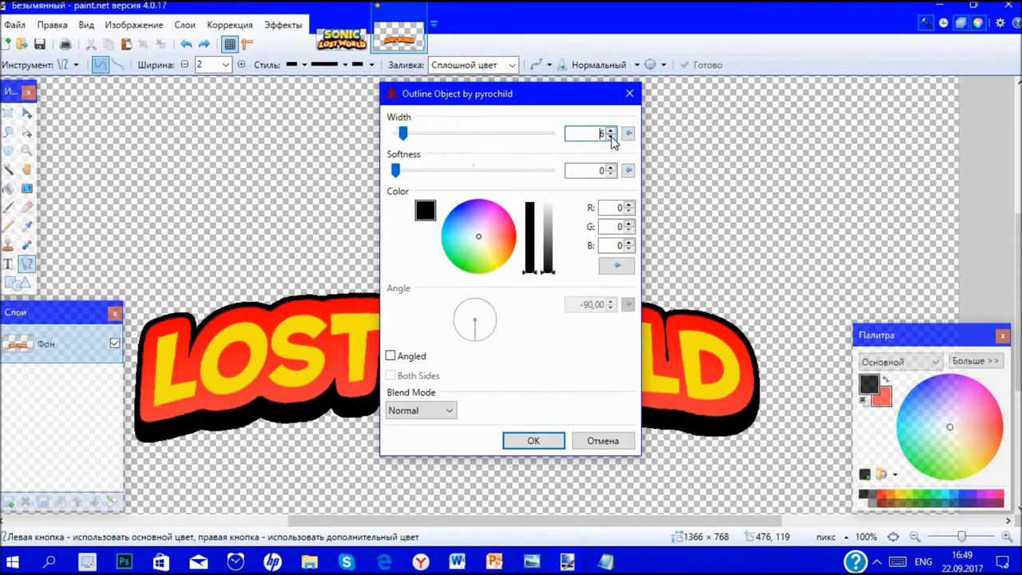
click(612, 138)
click(533, 441)
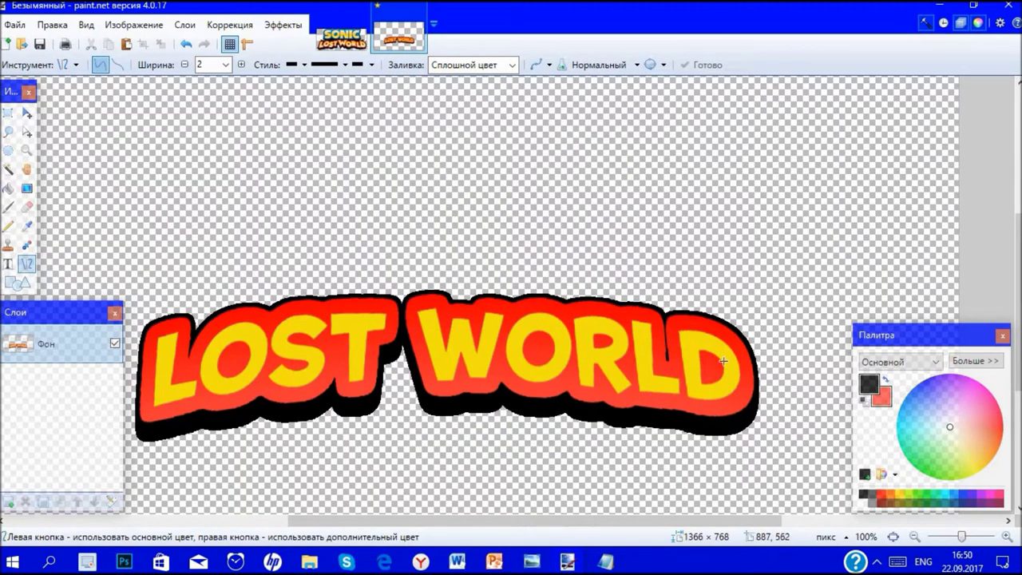
Following the reference logo, draw two 2 px black lines meeting in a pointed corner above the D of WORLD.
click(343, 39)
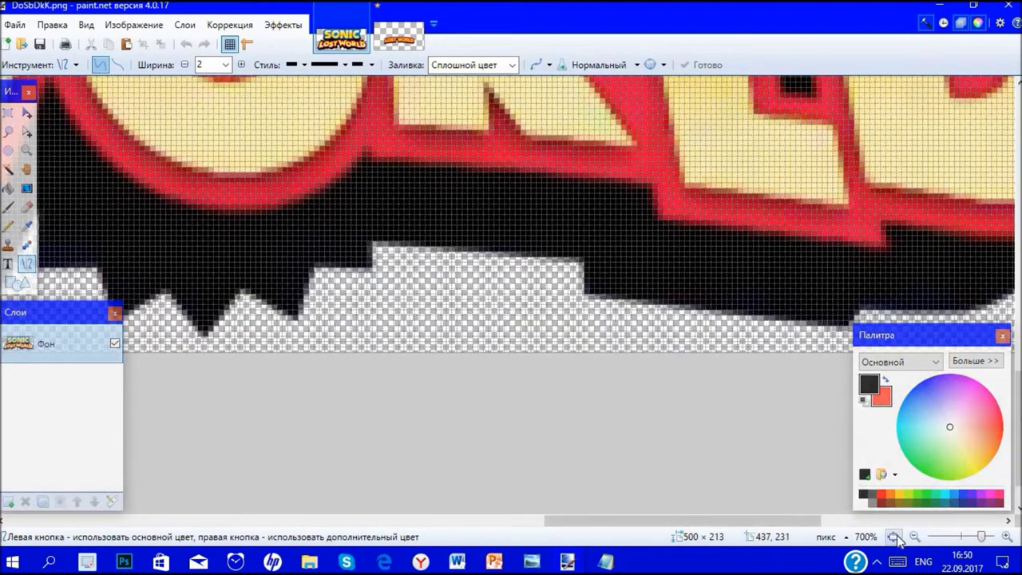
click(893, 537)
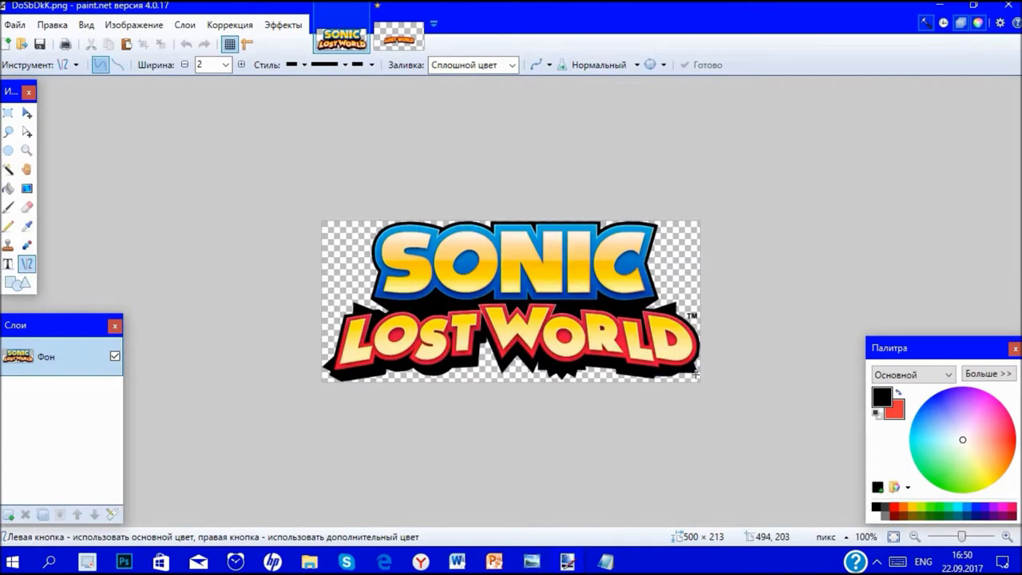
click(398, 38)
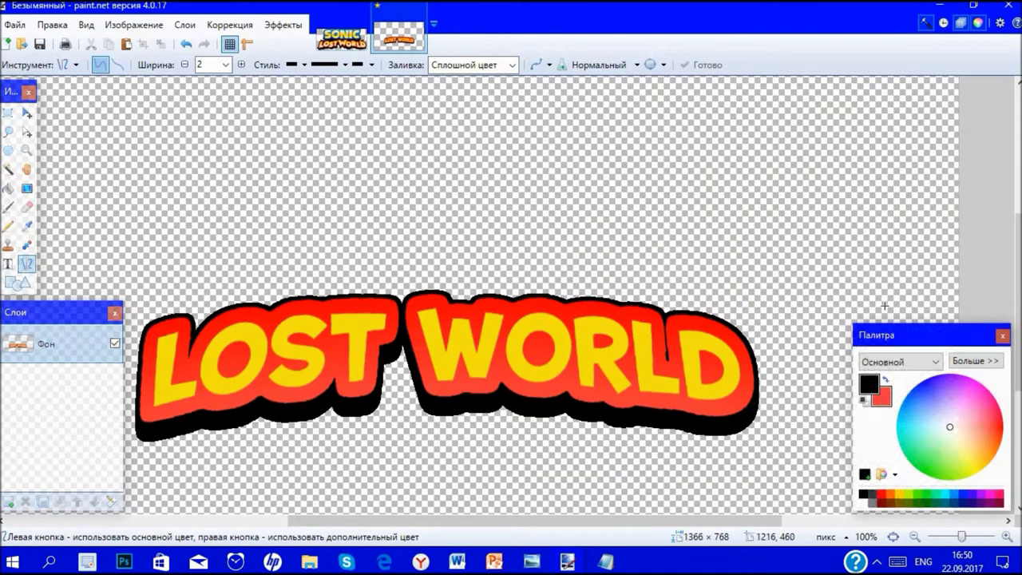
scroll(660, 319, up, 3)
scroll(498, 373, up, 3)
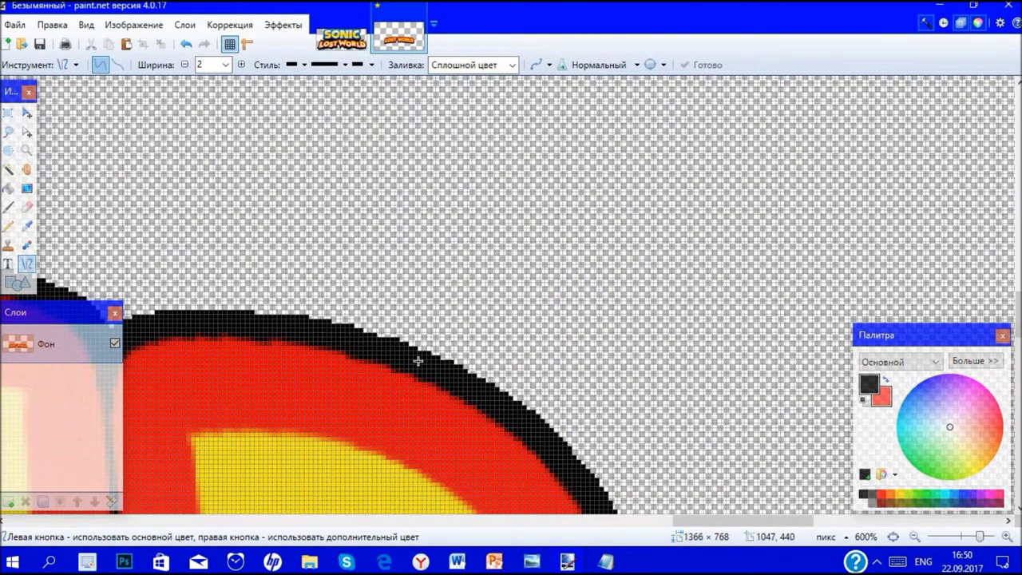
drag(271, 321, 620, 254)
drag(587, 459, 619, 255)
Draw a matching pointed corner of two black lines, about 50 px and 43 px long, above the L of LOST.
scroll(569, 327, left, 8)
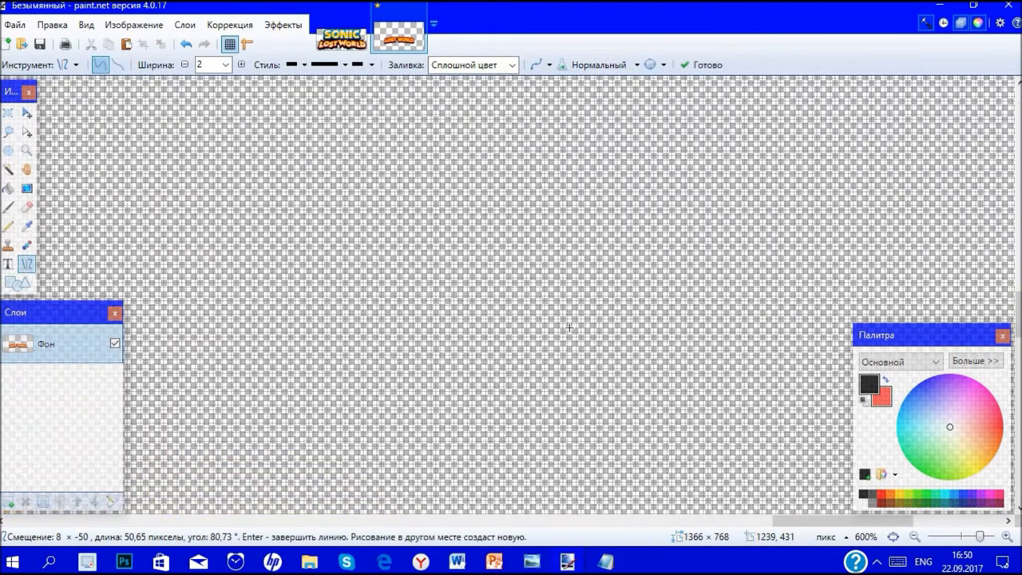
scroll(569, 327, left, 20)
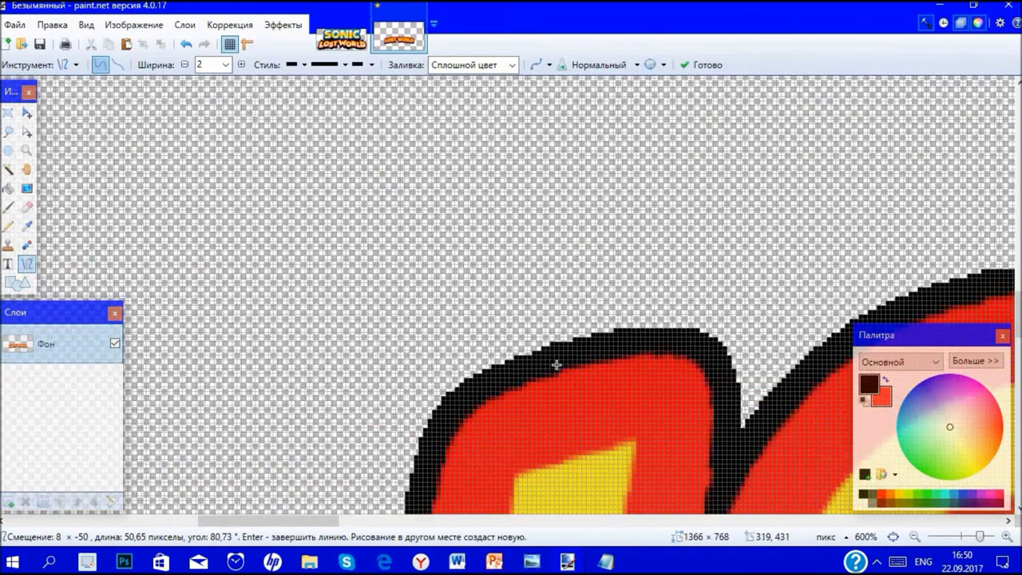
scroll(557, 365, left, 4)
mouse_move(653, 352)
mouse_down()
mouse_move(484, 285)
mouse_move(424, 290)
mouse_move(493, 272)
mouse_move(444, 295)
mouse_up()
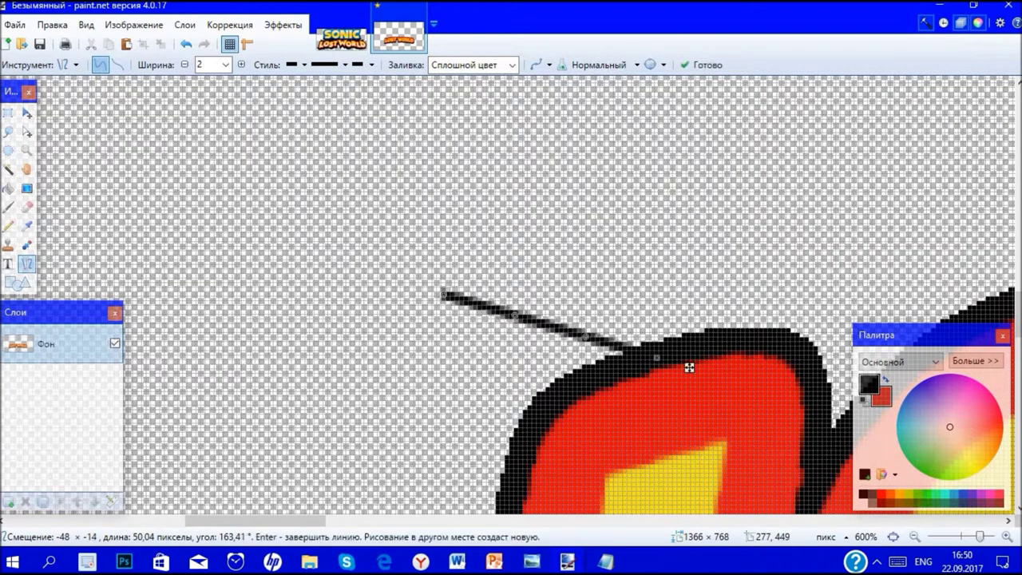
drag(503, 462, 444, 295)
Check the reference logo and draw two black lines meeting in a spike beyond the lower outer corner of the D.
scroll(591, 407, down, 10)
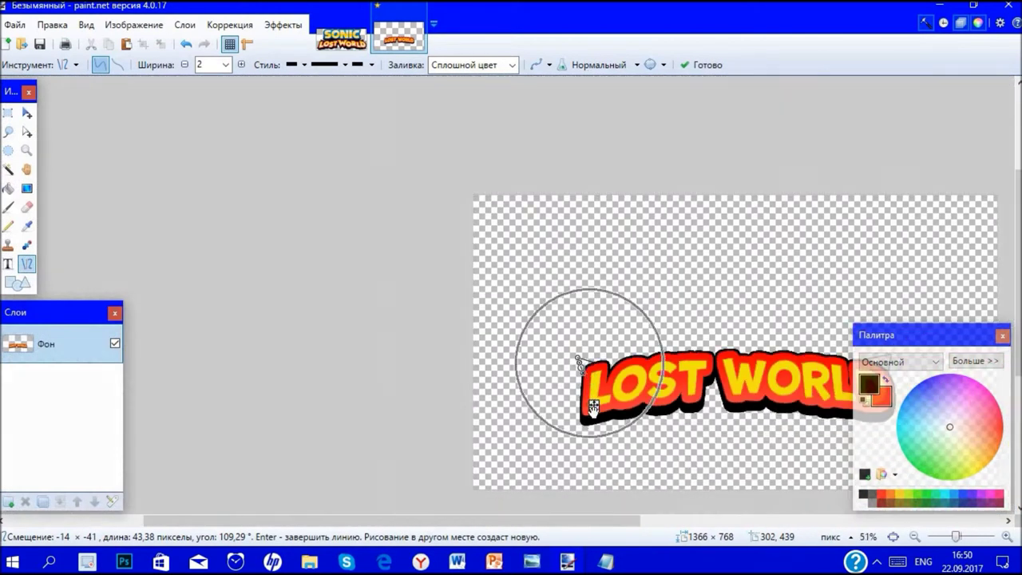
click(338, 37)
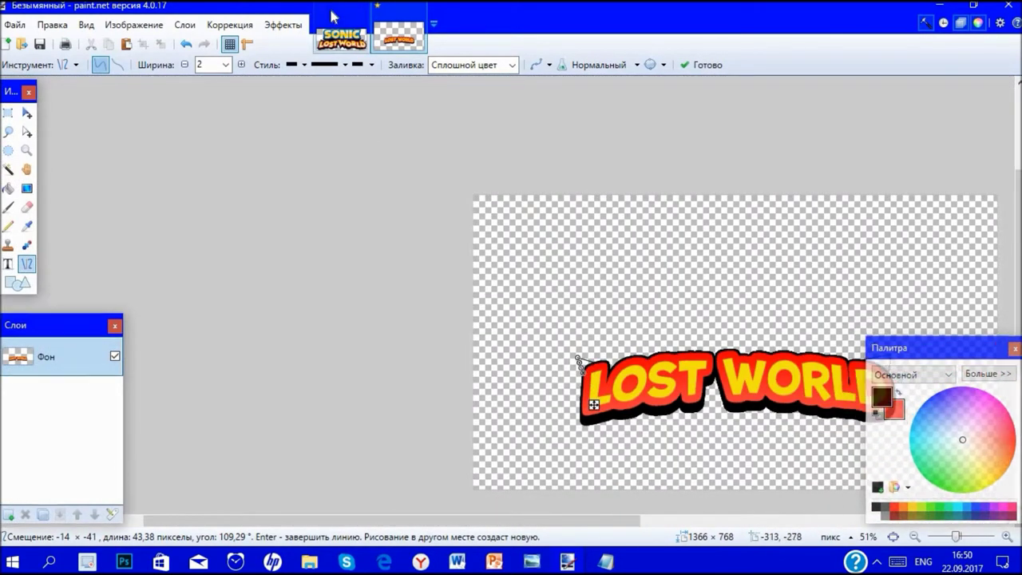
click(379, 33)
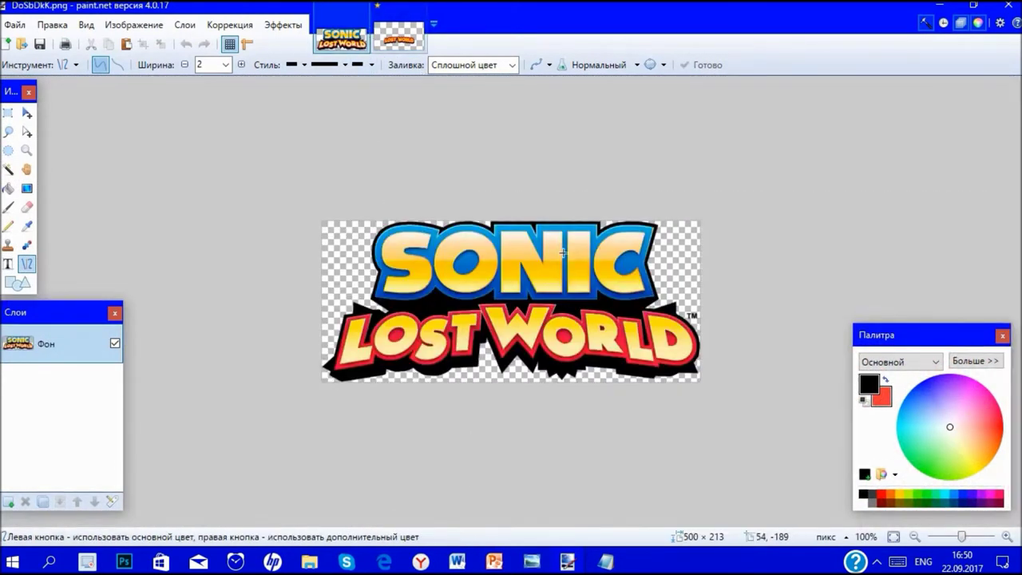
scroll(629, 427, up, 5)
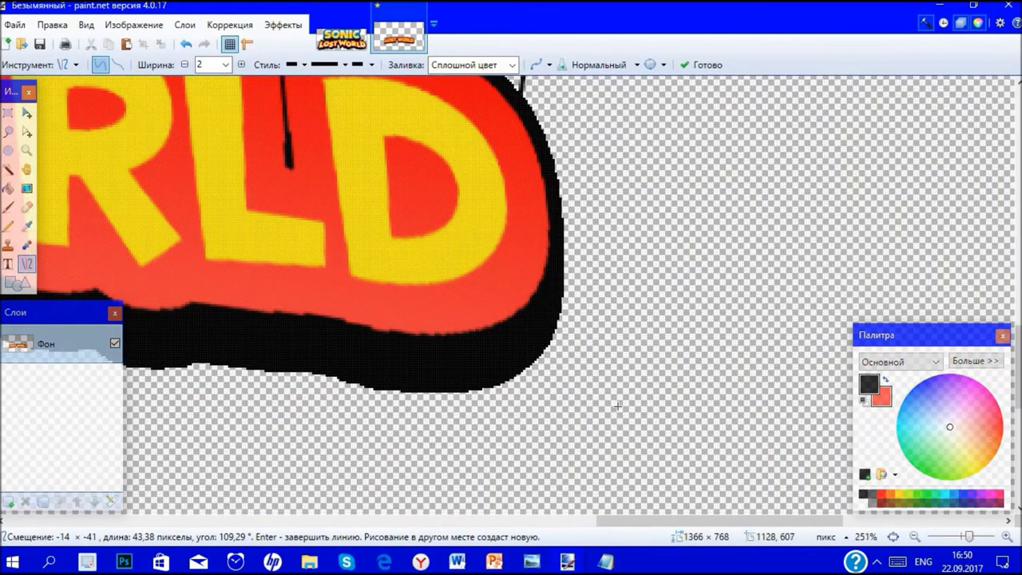
drag(561, 287, 608, 399)
drag(479, 380, 608, 397)
Draw two black lines meeting in a spike beyond the lower outer corner of the L, the bottom one about 56 px long.
scroll(617, 412, left, 15)
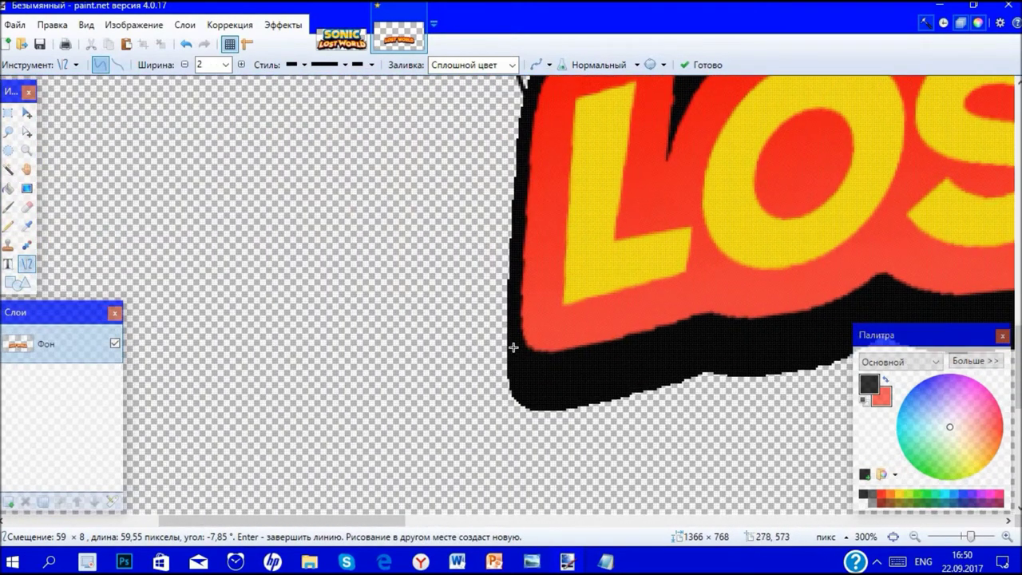
drag(514, 347, 416, 403)
drag(546, 403, 422, 402)
Draw the first two black line spikes on the lower shadow edge, starting at the dip between W and O.
scroll(421, 401, right, 15)
scroll(448, 352, up, 3)
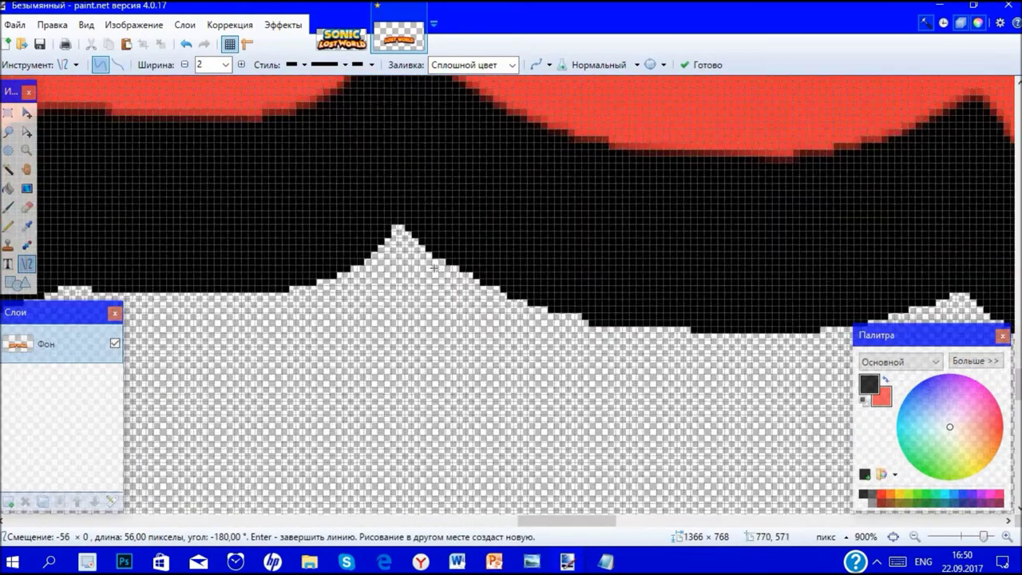
drag(440, 189, 365, 319)
drag(537, 268, 367, 316)
drag(495, 425, 491, 254)
drag(567, 318, 490, 419)
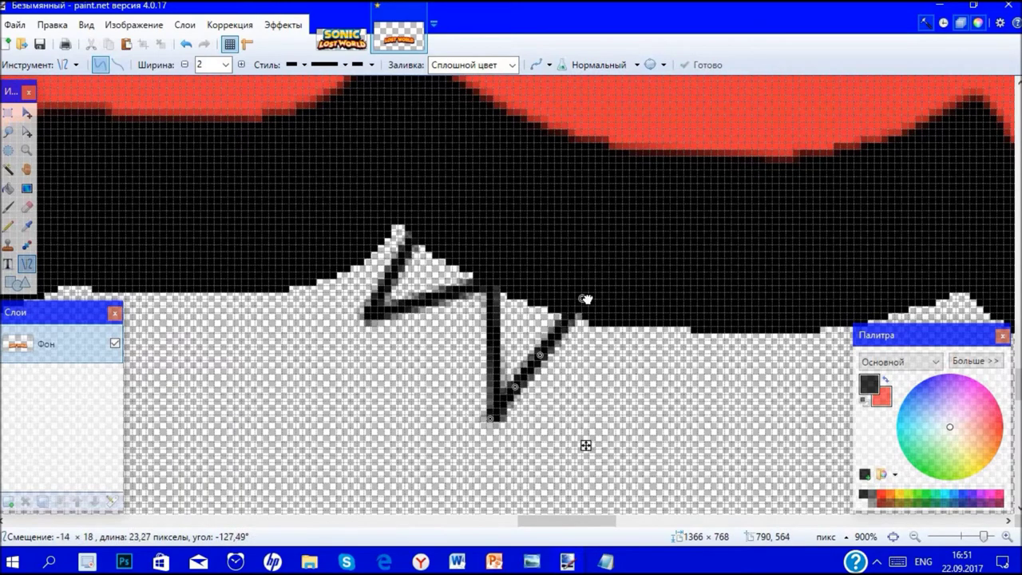
Continue with two more V-shaped black line spikes below the middle of the O in WORLD.
drag(636, 427, 579, 301)
drag(639, 429, 639, 445)
mouse_move(721, 322)
mouse_down()
mouse_move(679, 399)
mouse_move(638, 444)
mouse_up()
scroll(742, 466, right, 5)
mouse_move(502, 438)
mouse_down()
mouse_move(429, 304)
mouse_move(440, 304)
mouse_up()
drag(514, 304, 513, 442)
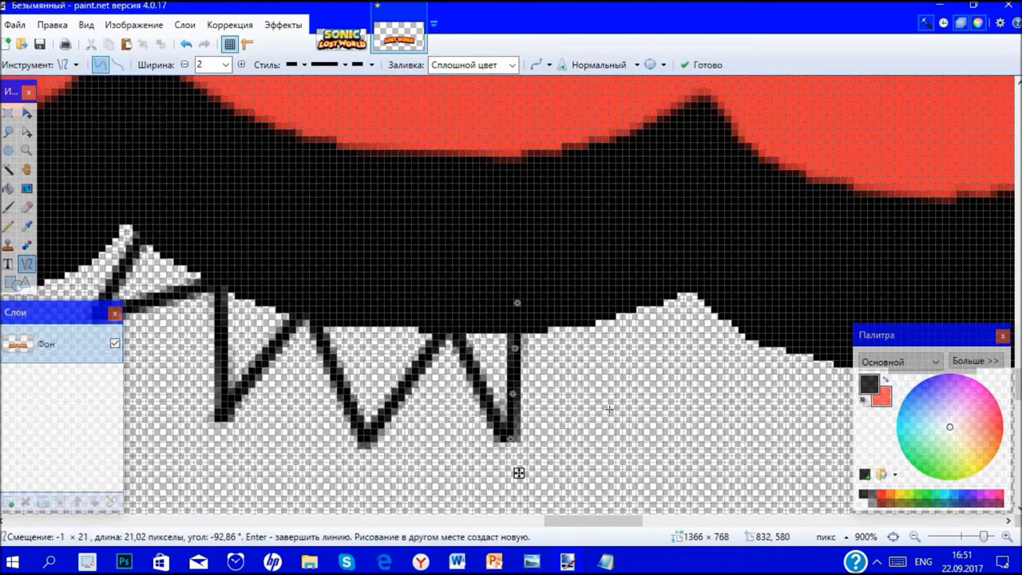
Draw the last two black line spikes under the O, ending just past the dip before the R.
mouse_move(627, 420)
mouse_down()
mouse_move(511, 320)
mouse_move(520, 333)
mouse_up()
mouse_move(629, 290)
mouse_down()
mouse_move(615, 428)
mouse_move(627, 421)
mouse_up()
key(Return)
drag(745, 393, 631, 313)
drag(722, 315, 749, 423)
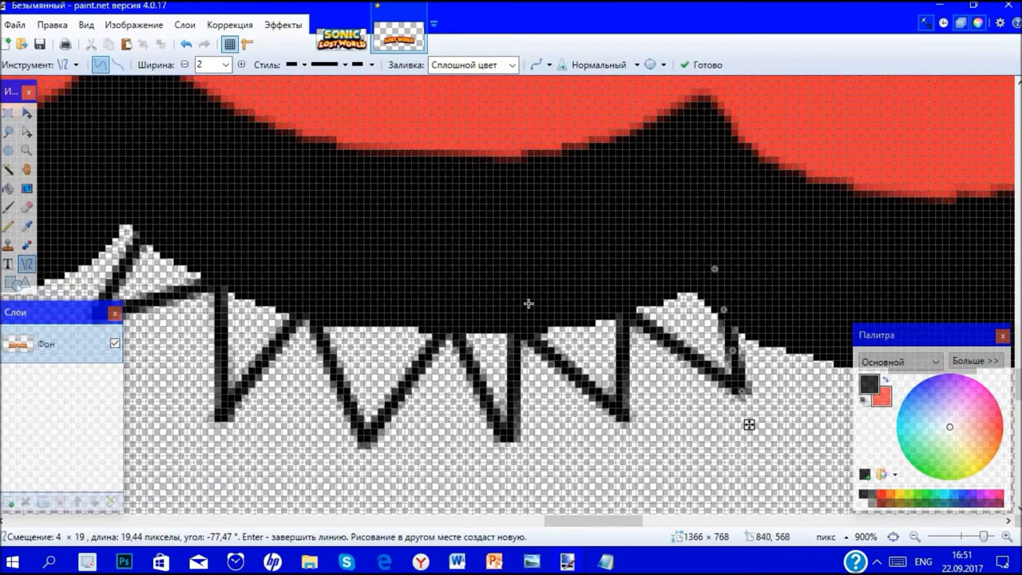
Draw a short black line, about 27 px long, across the shadow's notch between W and O beside the first spike.
scroll(523, 303, left, 5)
scroll(517, 305, left, 1)
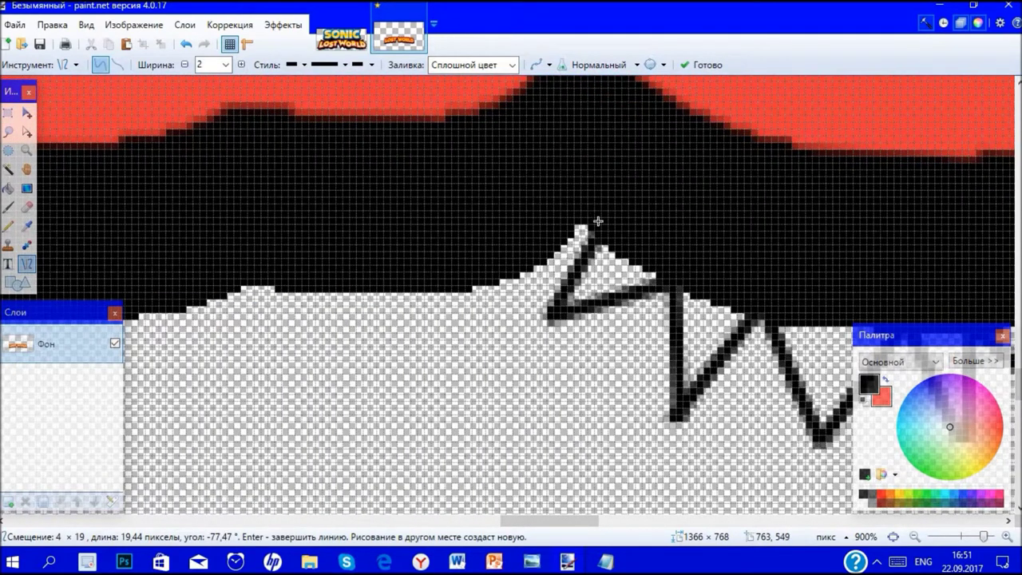
drag(523, 237, 450, 283)
scroll(591, 230, up, 6)
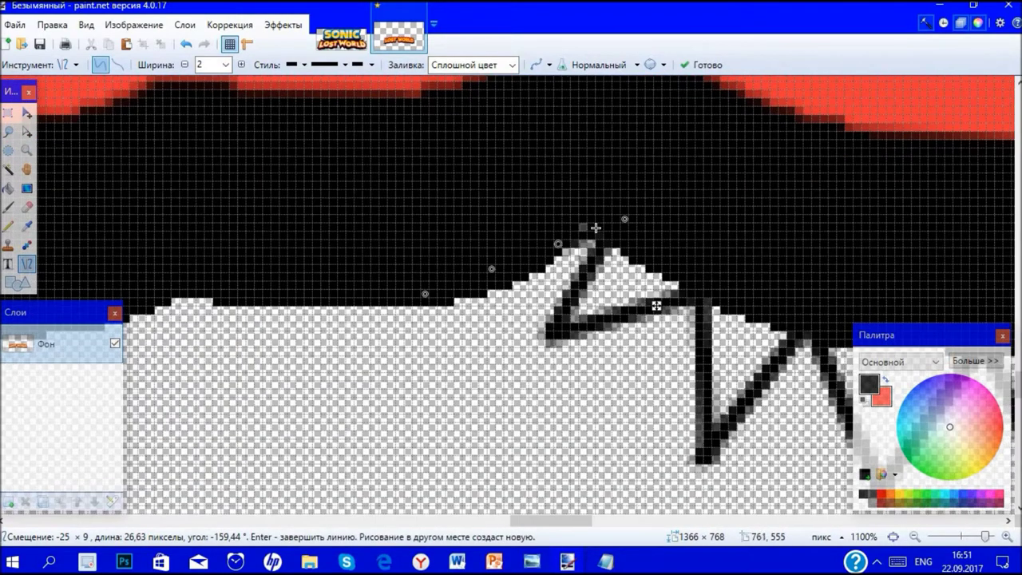
With the Magic Wand at 50% sensitivity, select the black outline and add the first spike's enclosed area to the selection.
key(s)
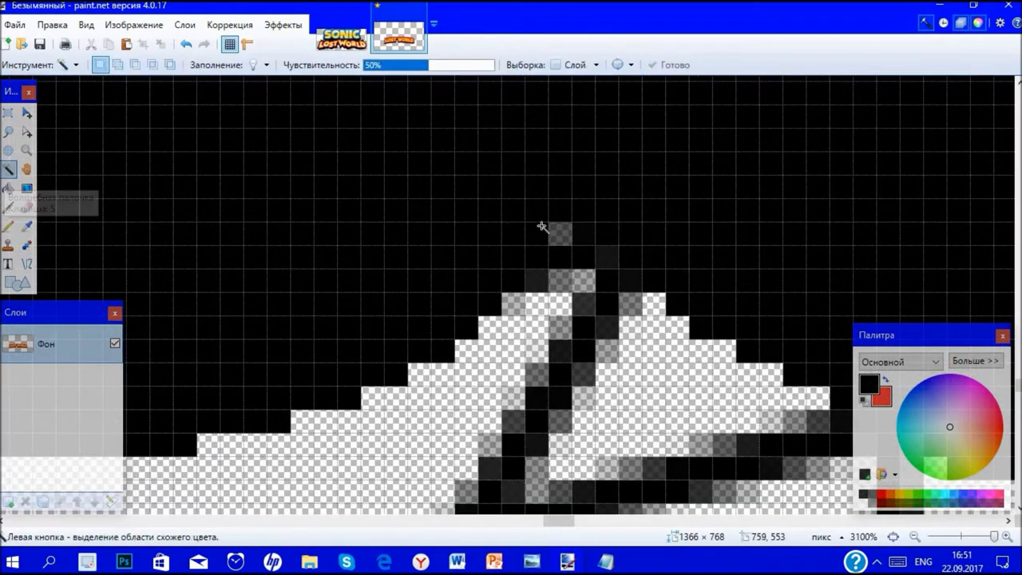
click(561, 234)
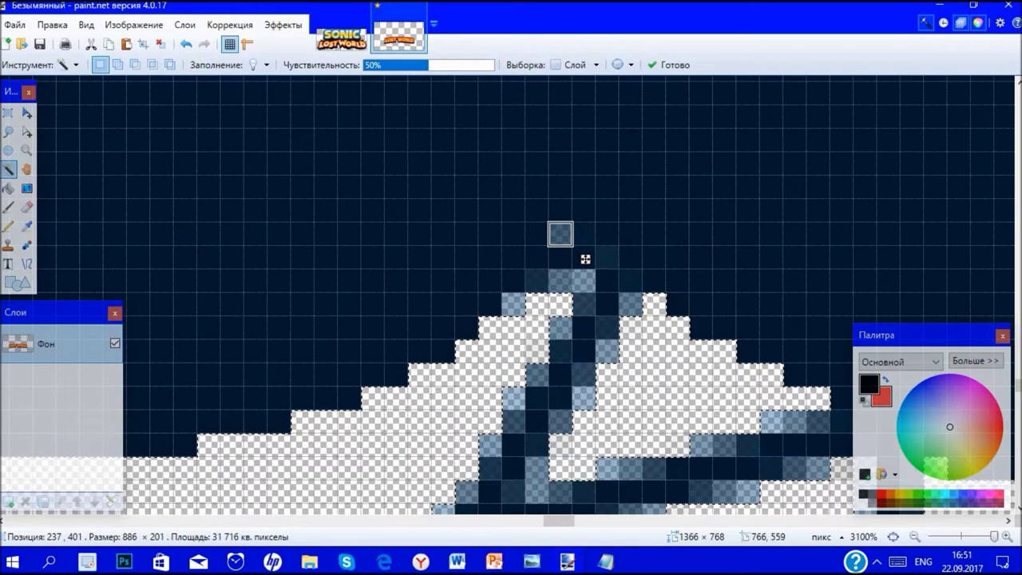
click(117, 65)
click(654, 337)
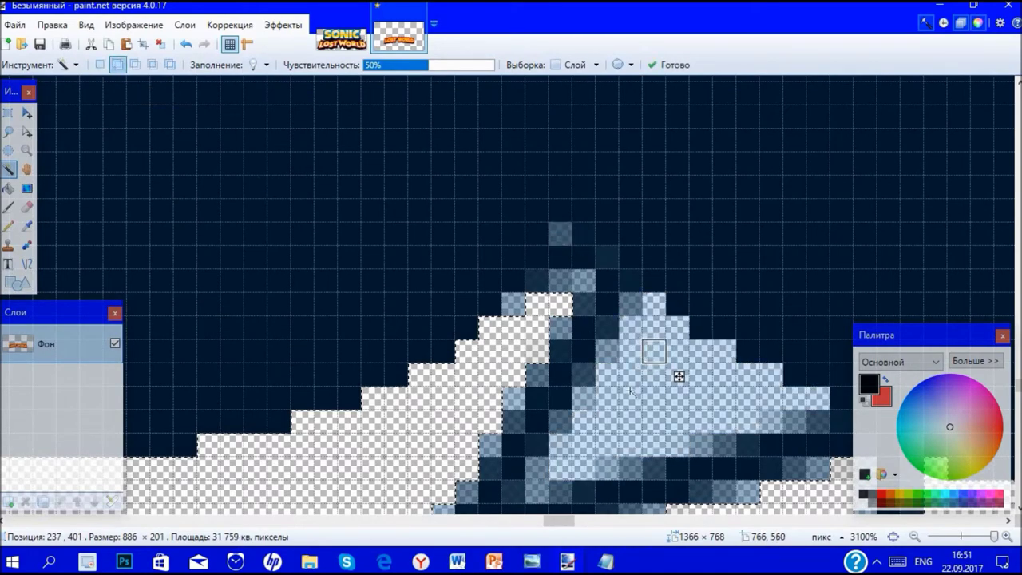
Add the enclosed transparent areas of the remaining spikes under the O to the selection.
scroll(620, 391, right, 5)
scroll(621, 391, left, 5)
click(373, 244)
click(817, 295)
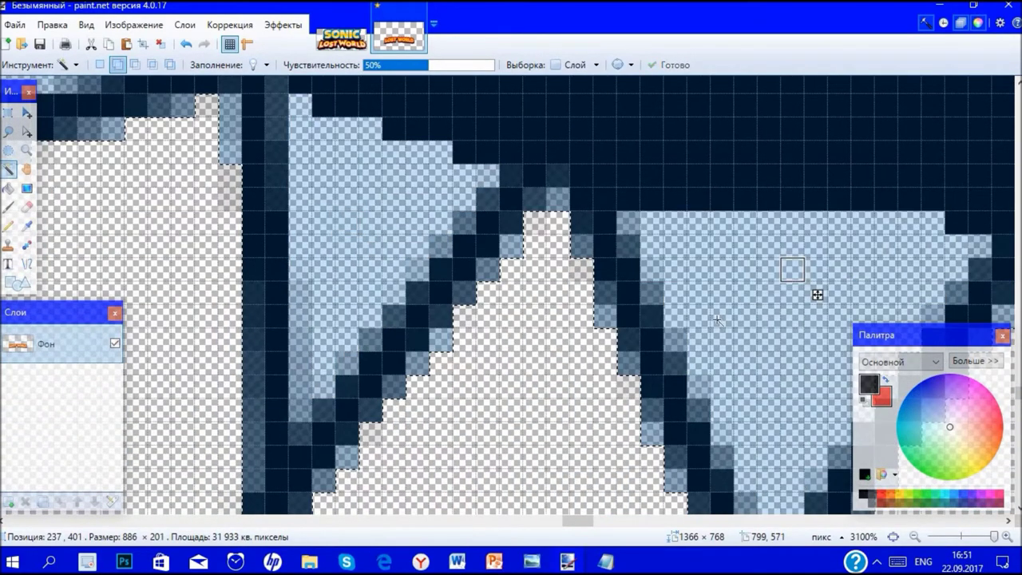
scroll(816, 295, right, 5)
scroll(520, 269, down, 5)
click(788, 244)
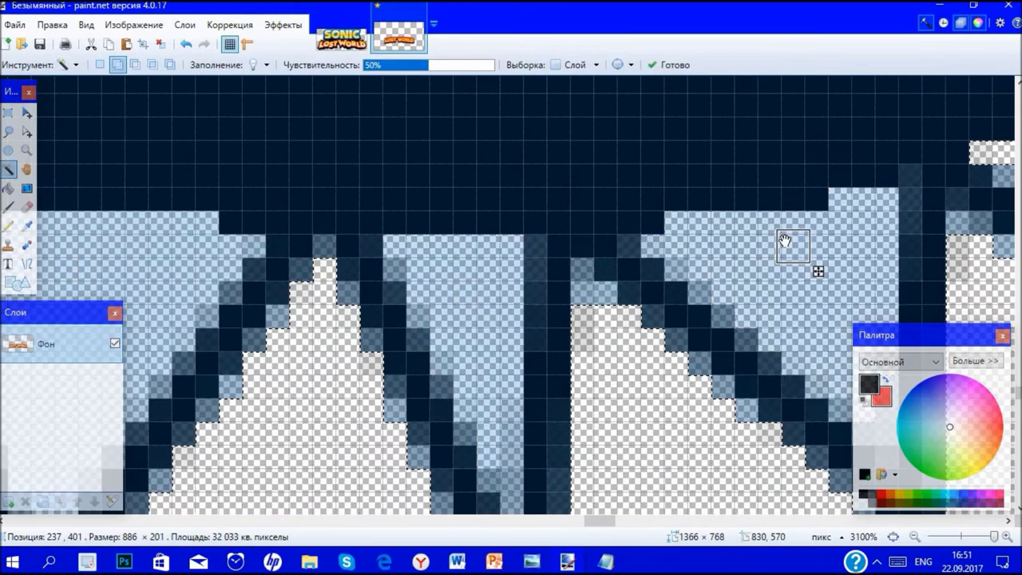
click(905, 220)
Add the enclosed areas of the large corner spikes around the D and the L to the selection.
scroll(918, 232, down, 10)
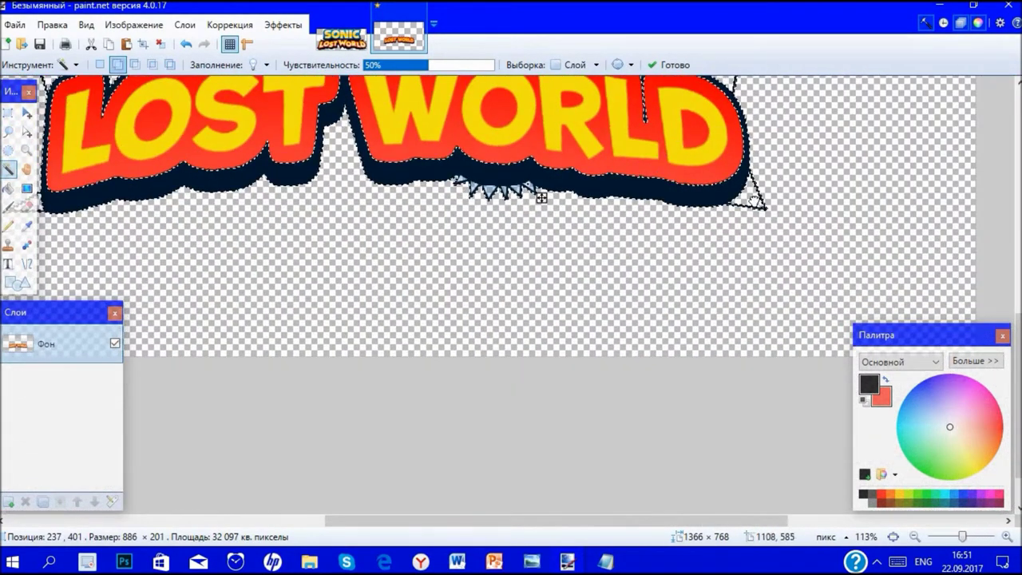
click(764, 207)
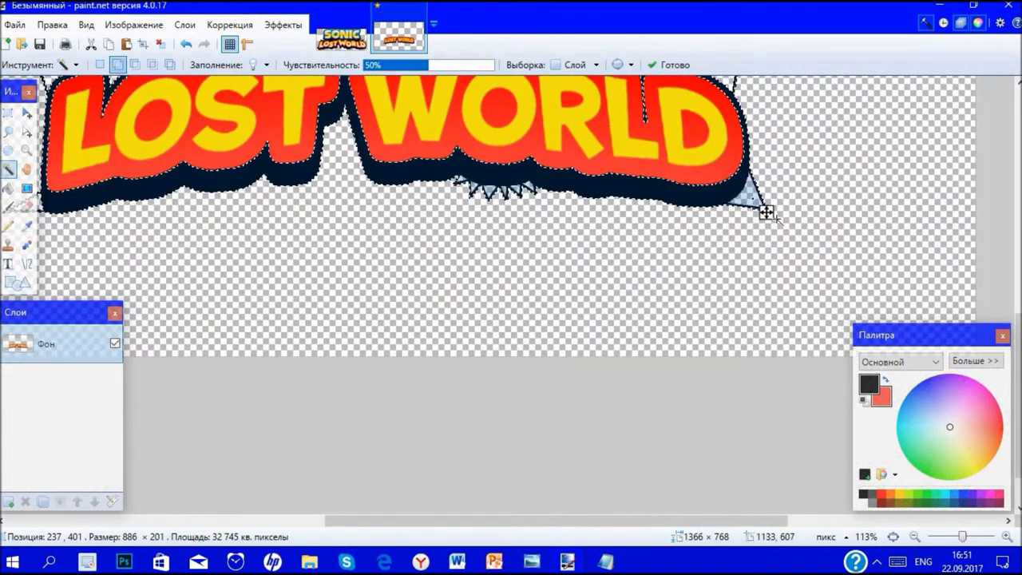
click(725, 246)
scroll(1008, 258, left, 3)
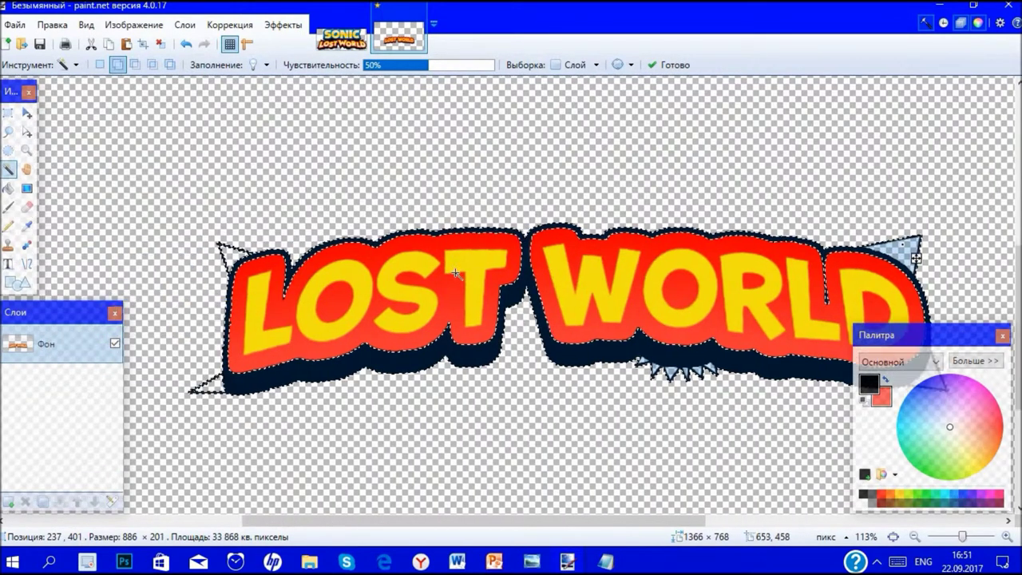
click(336, 268)
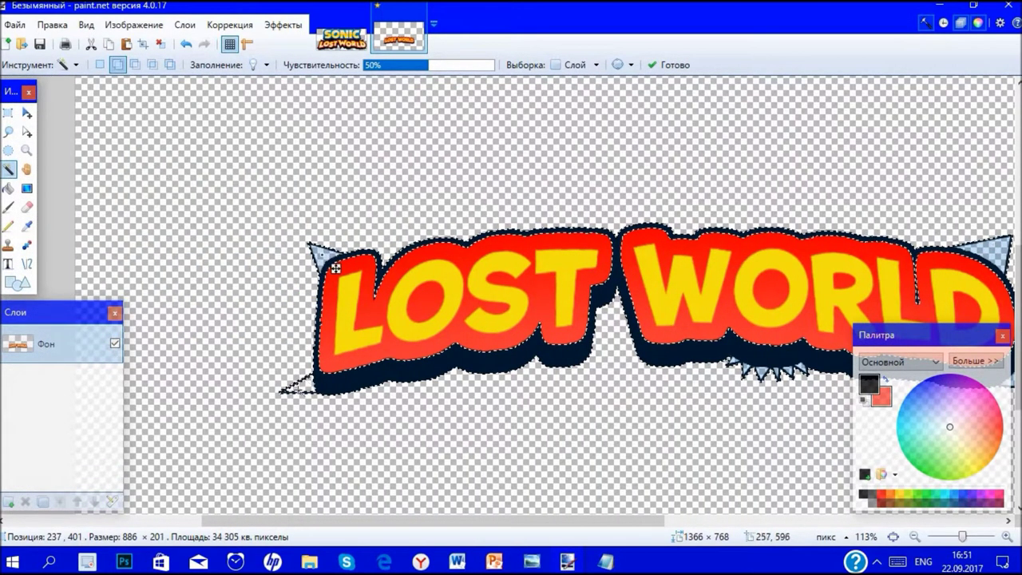
Fill the selected outline and spike areas with the black primary colour and clear the selection.
key(BackSpace)
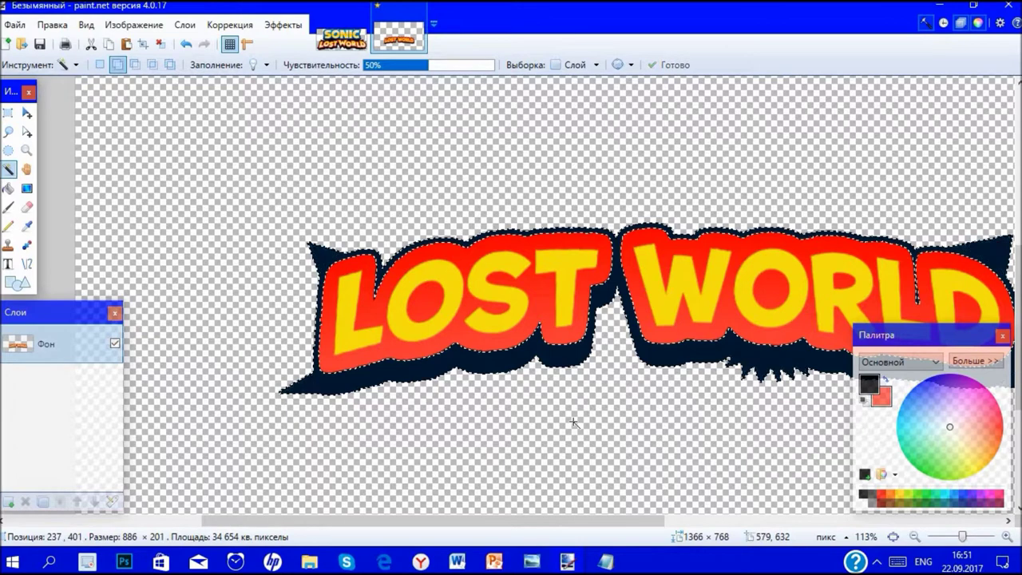
key(ctrl+d)
scroll(572, 421, down, 2)
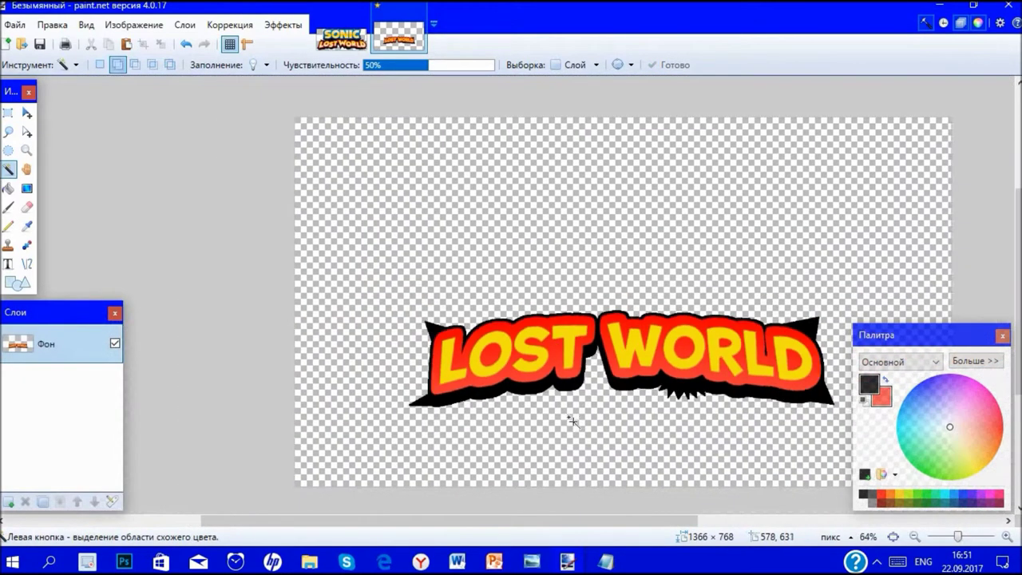
scroll(597, 412, up, 1)
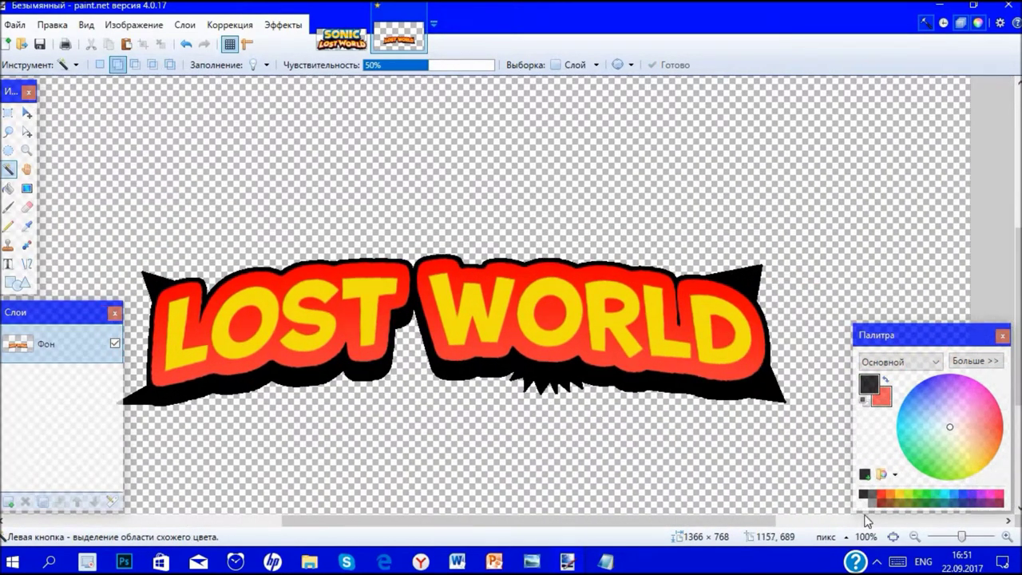
Set up the Text tool with the NiseSegaSonic font at size 144.
click(893, 536)
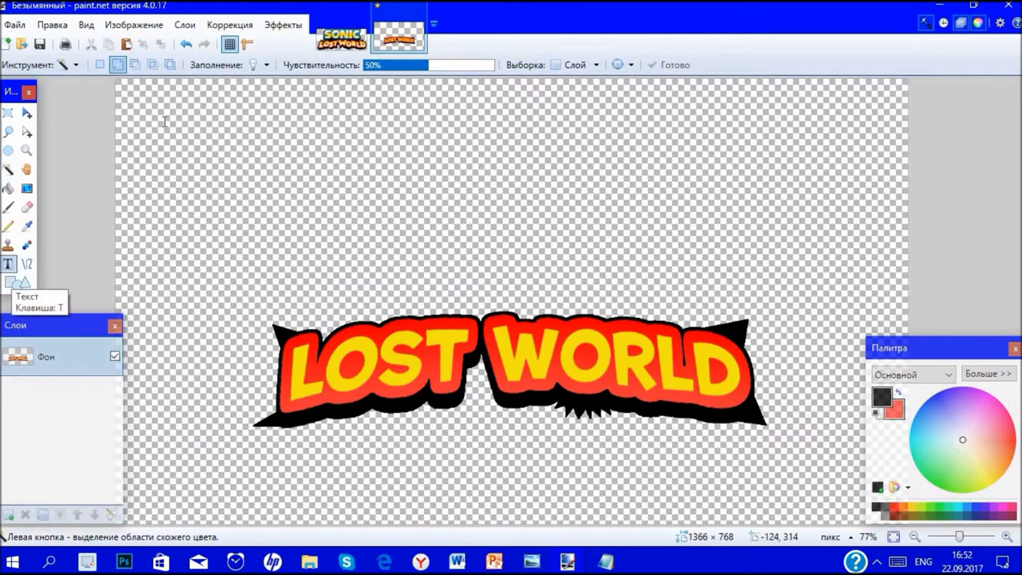
click(8, 263)
click(230, 64)
scroll(239, 319, down, 3)
scroll(238, 341, down, 2)
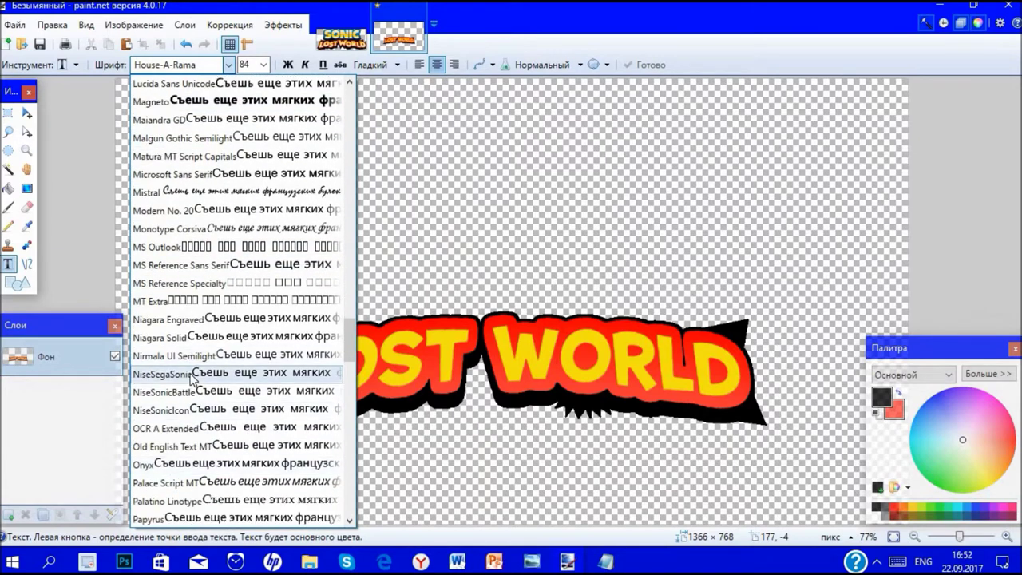
click(203, 372)
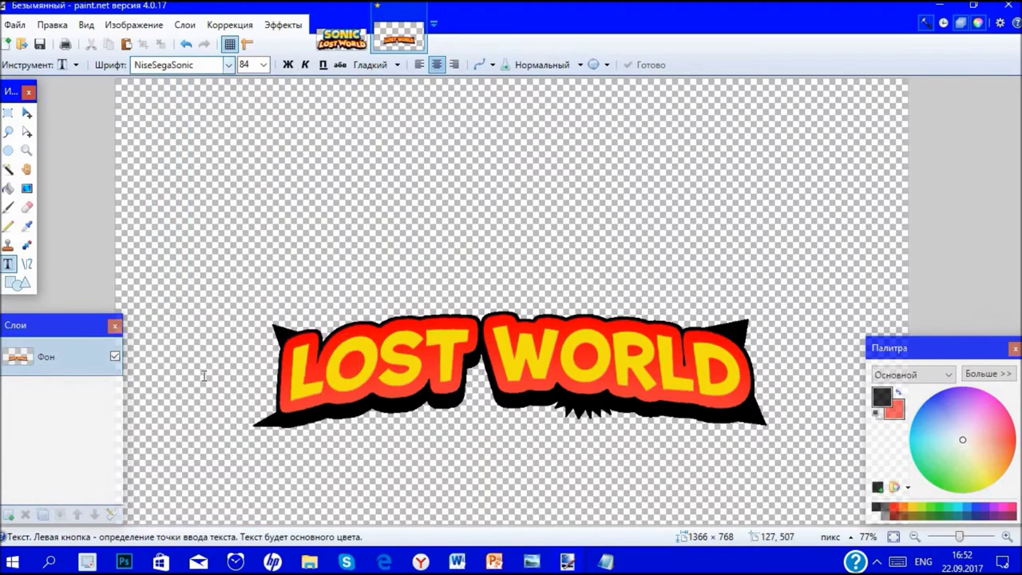
click(263, 65)
click(266, 297)
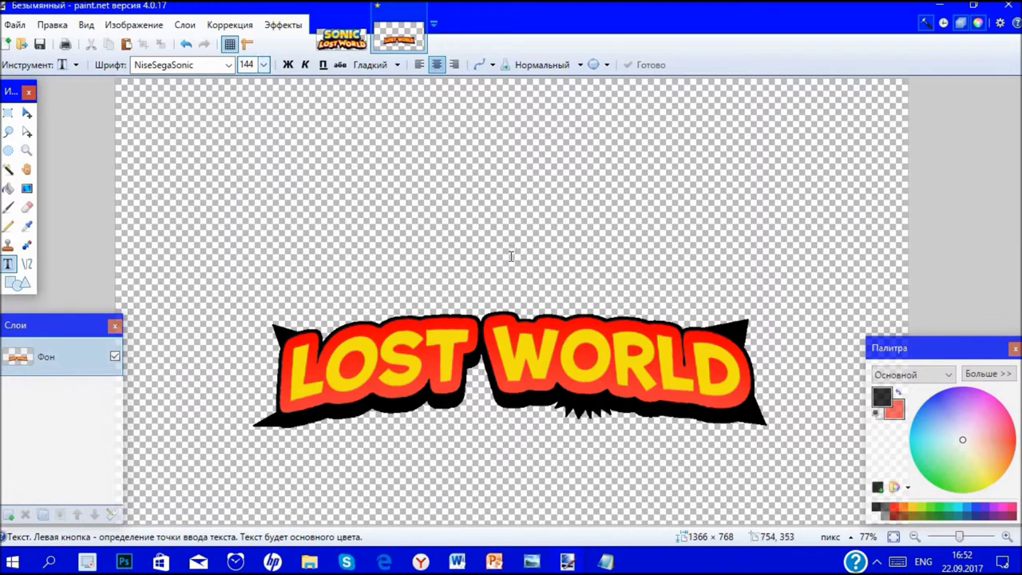
click(492, 271)
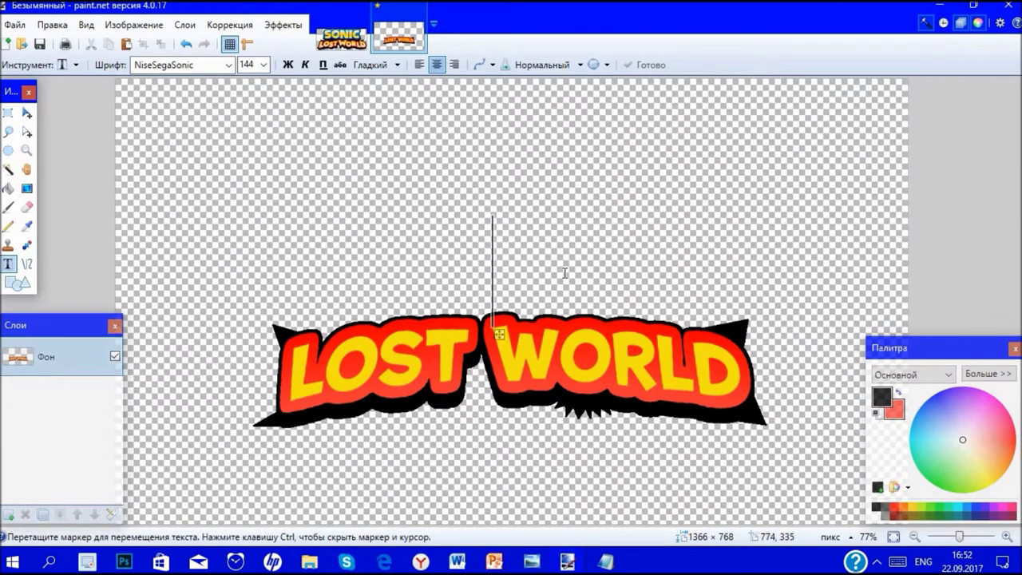
text(SONIC)
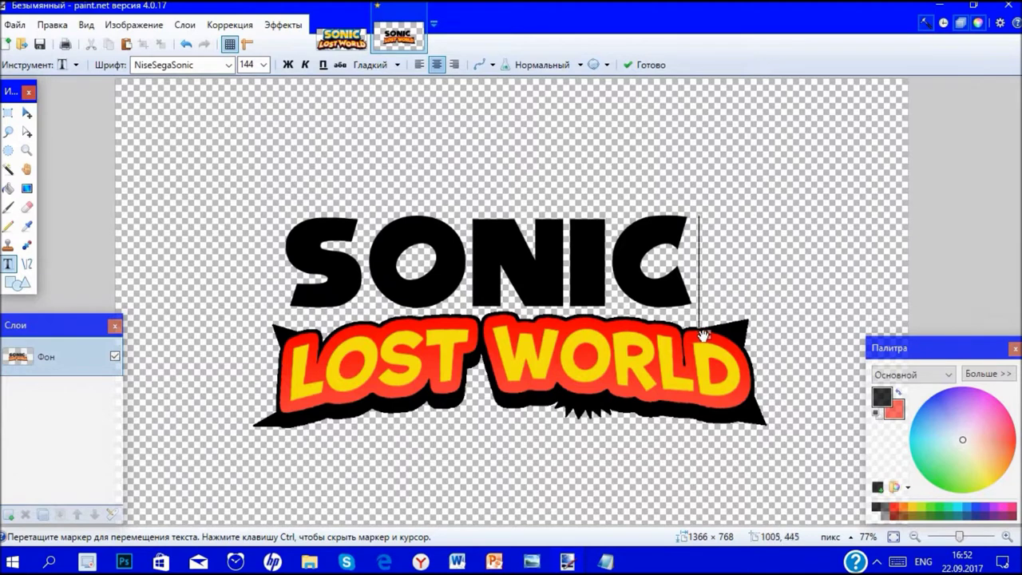
drag(709, 334, 725, 335)
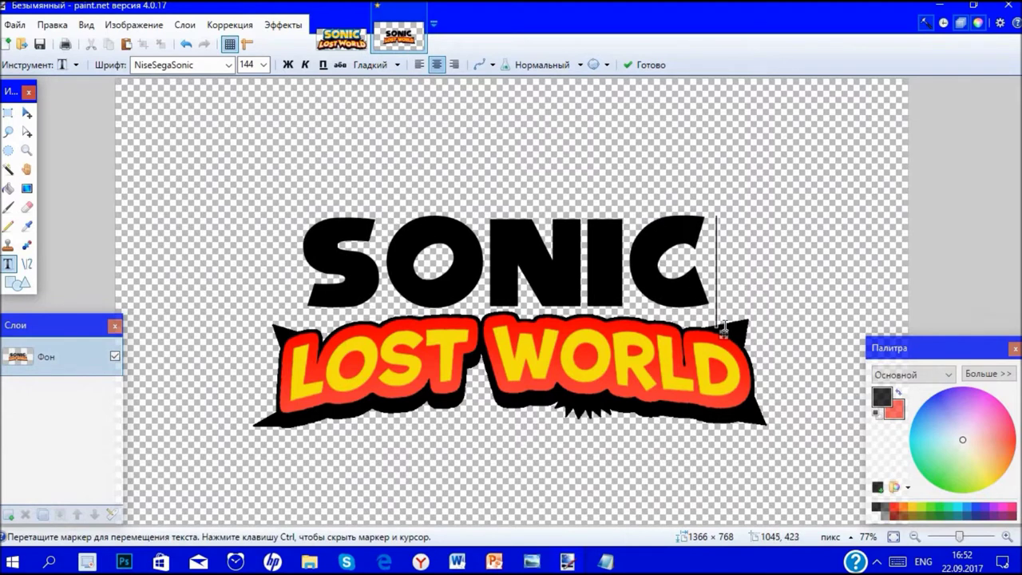
key(ctrl+z)
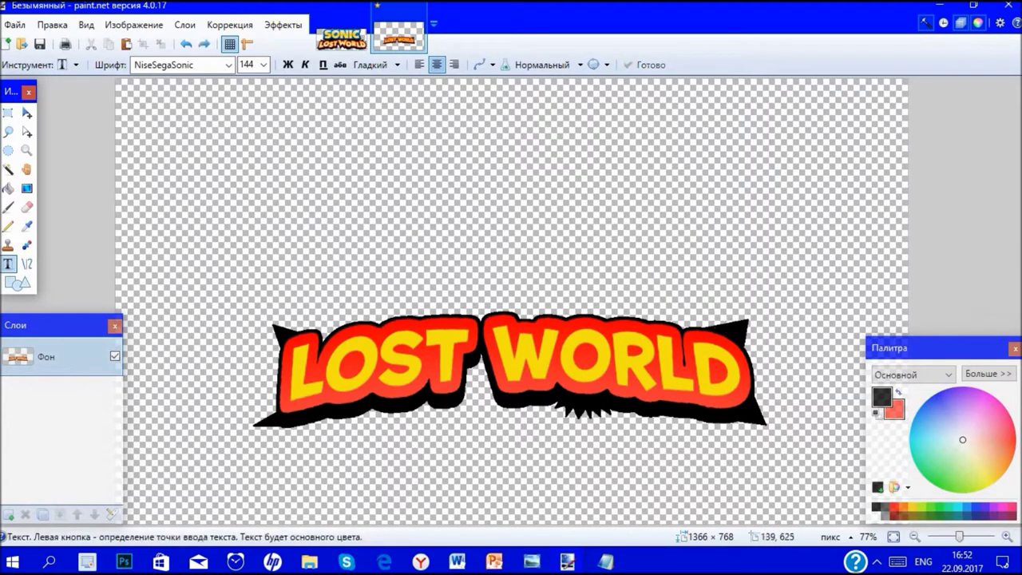
Add a new layer and write SONIC on it, positioned just above the LOST WORLD lettering.
click(8, 515)
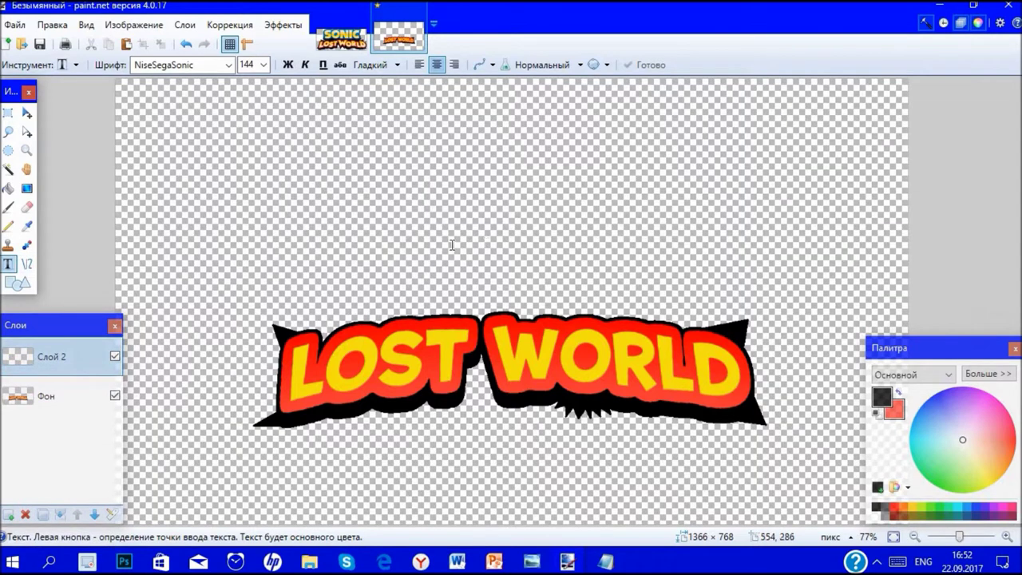
click(496, 276)
text(SONIC)
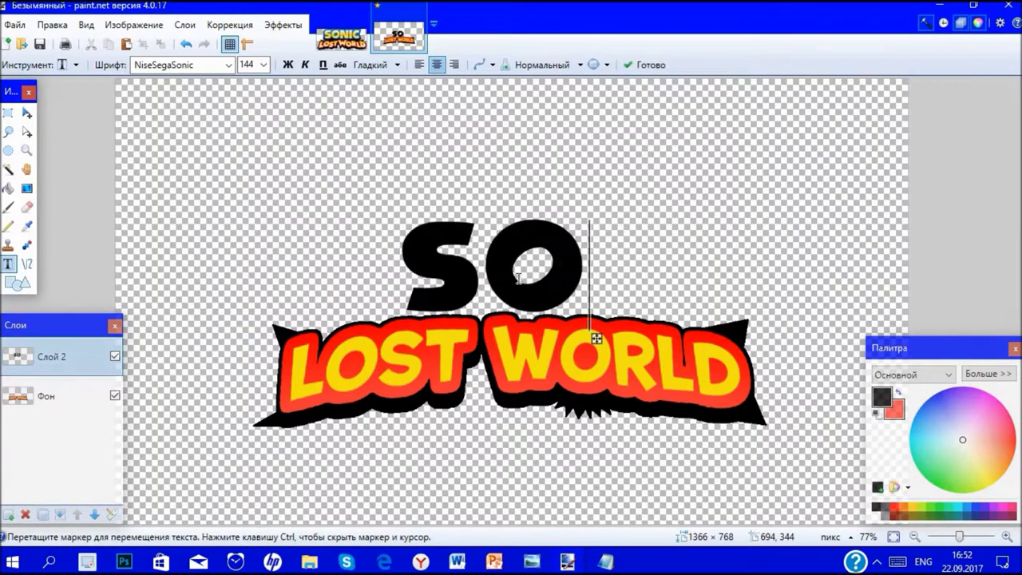
drag(709, 338, 711, 333)
From the reference logo, sample the C's golden yellow as the primary colour and the cream at the top of the O as the secondary.
click(343, 38)
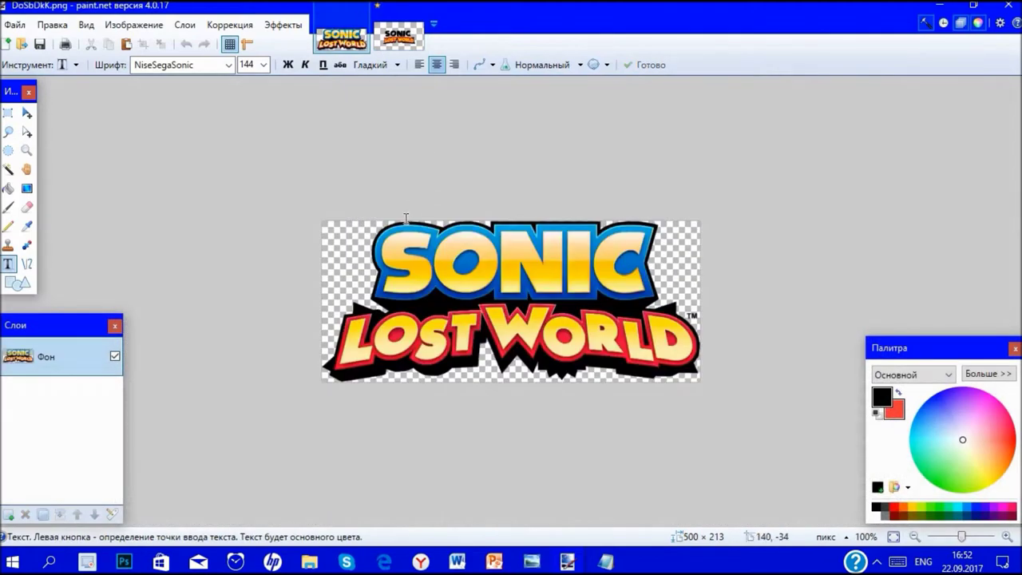
key(ctrl+plus)
key(ctrl+plus)
key(ctrl+plus)
scroll(215, 168, up, 2)
scroll(110, 168, up, 5)
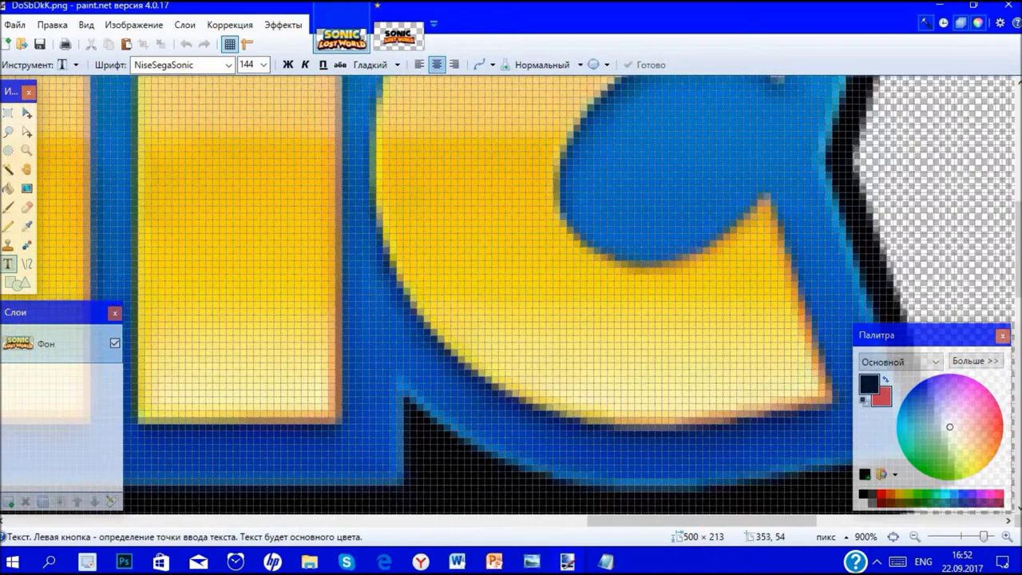
key(k)
click(456, 140)
click(892, 537)
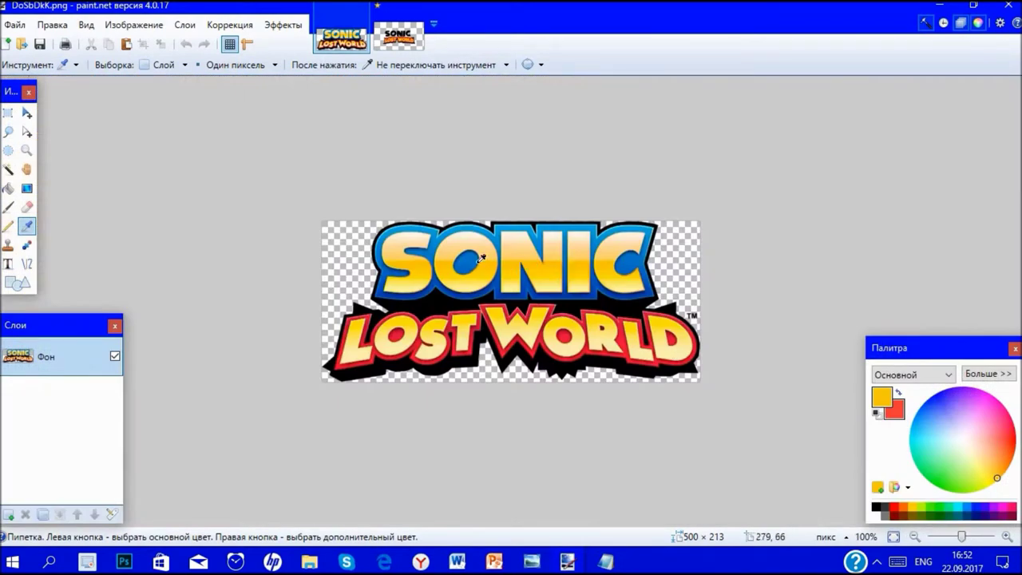
right_click(470, 230)
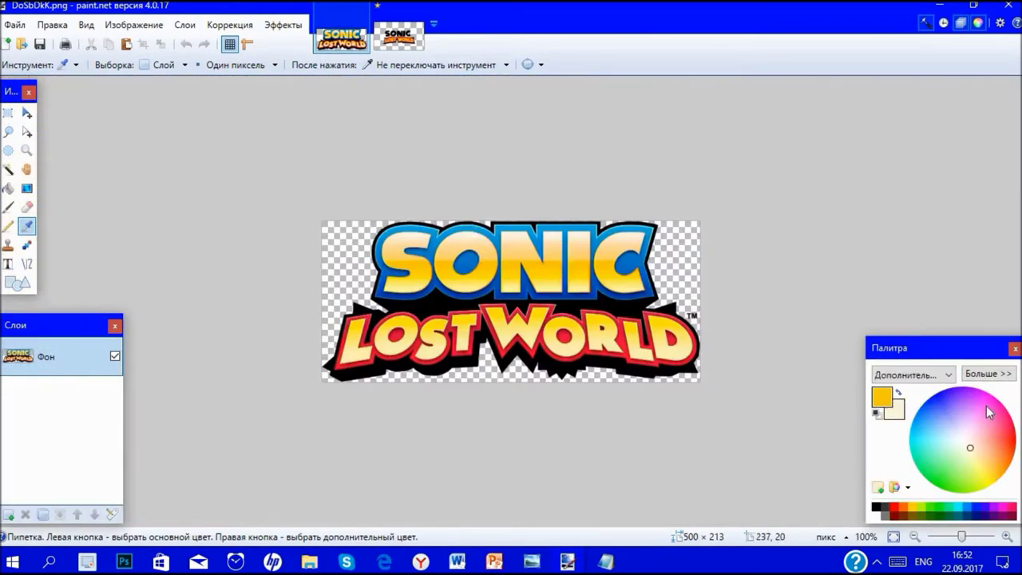
Return to the untitled drawing and select the SONIC letters with the Magic Wand at 50% sensitivity.
click(399, 38)
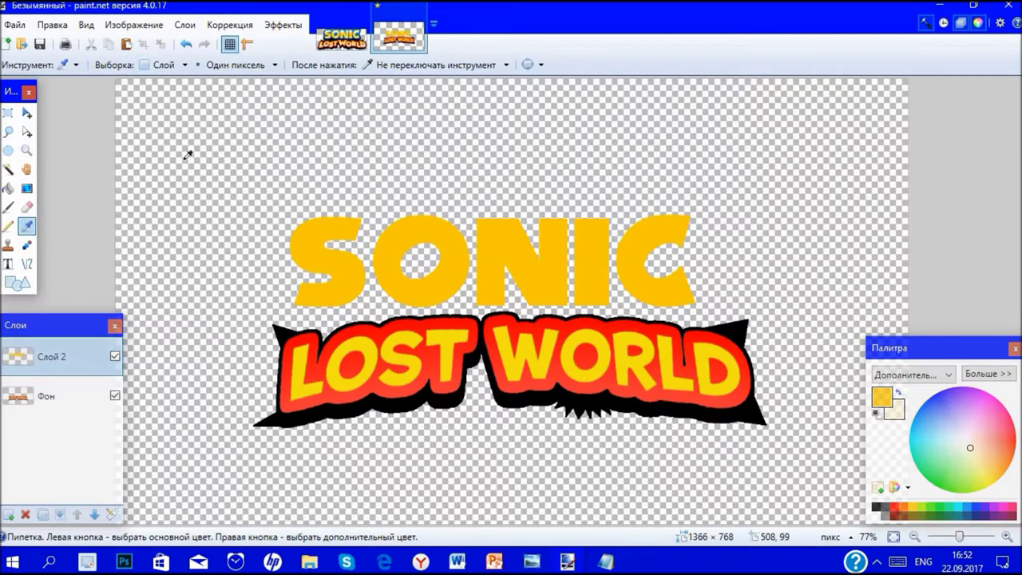
click(10, 169)
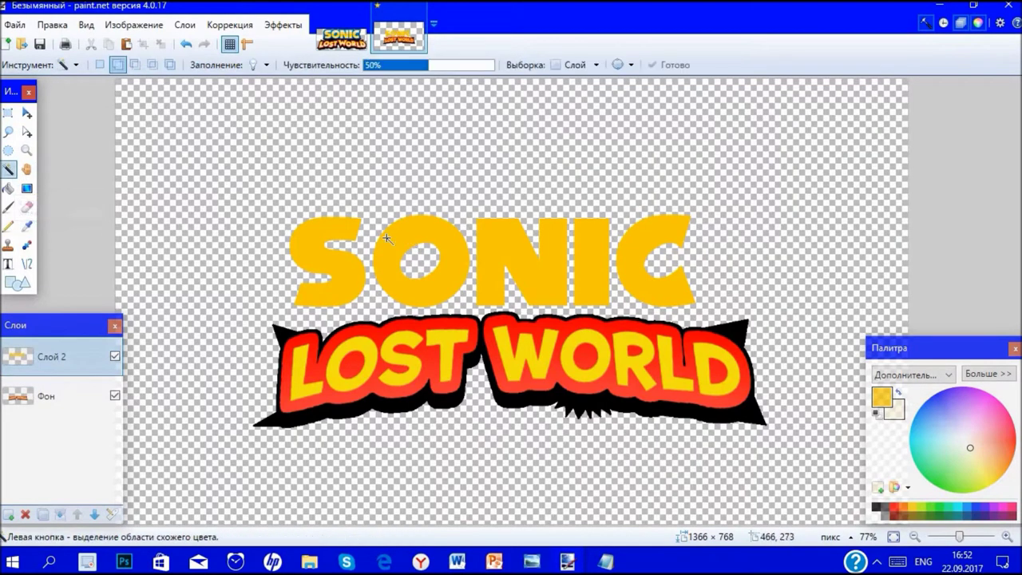
click(386, 237)
scroll(400, 251, up, 3)
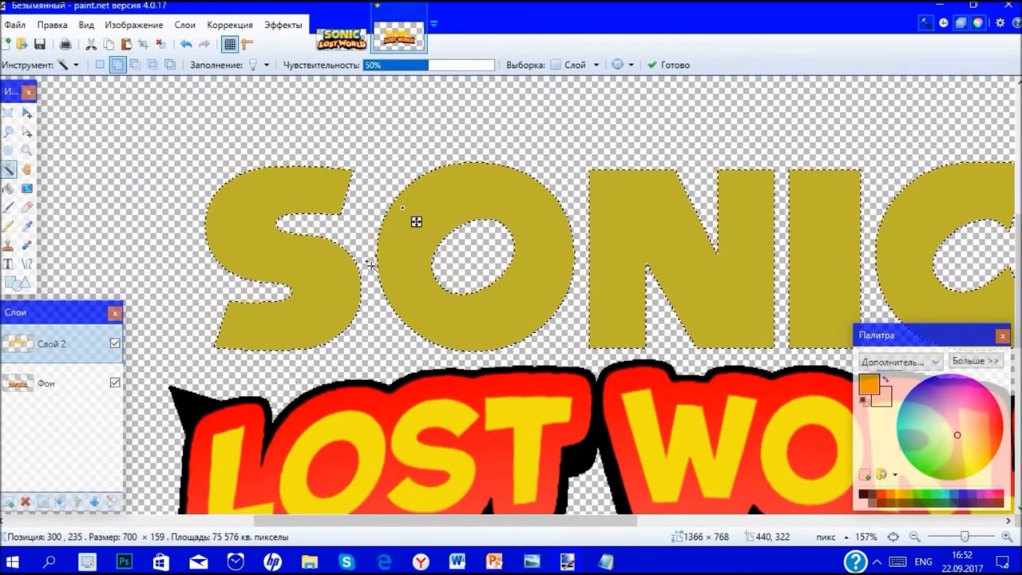
scroll(369, 263, down, 4)
scroll(485, 283, up, 1)
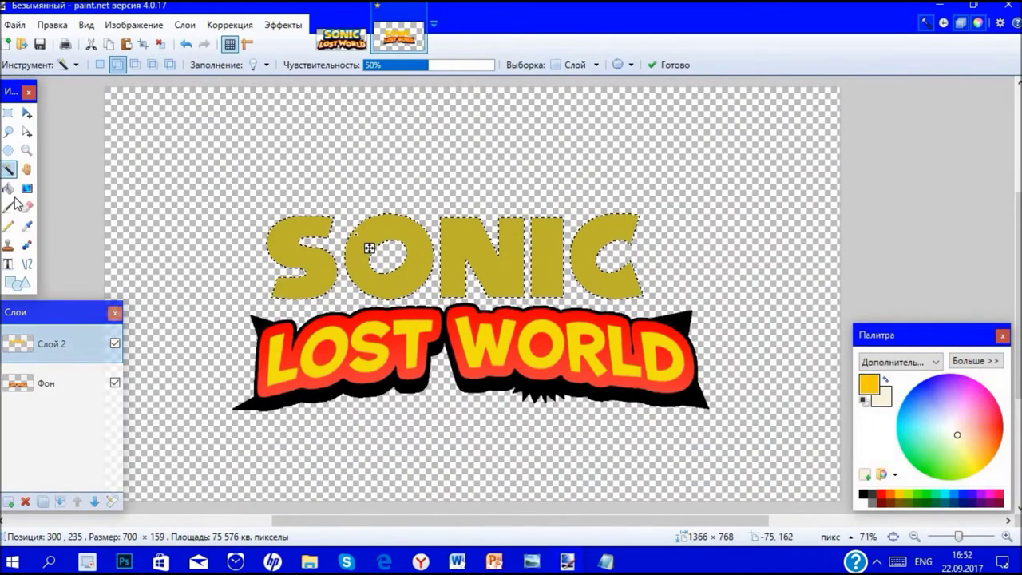
Draw a repeating linear gradient about 76 px long straight down from the middle of the selected SONIC letters.
click(26, 188)
key(BackSpace)
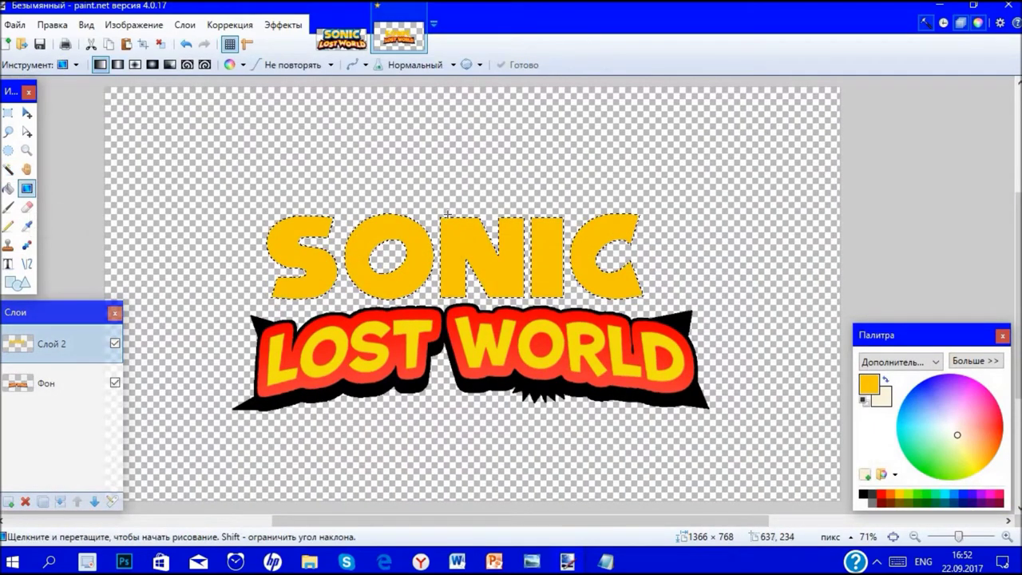
click(330, 65)
click(289, 99)
drag(442, 258, 442, 329)
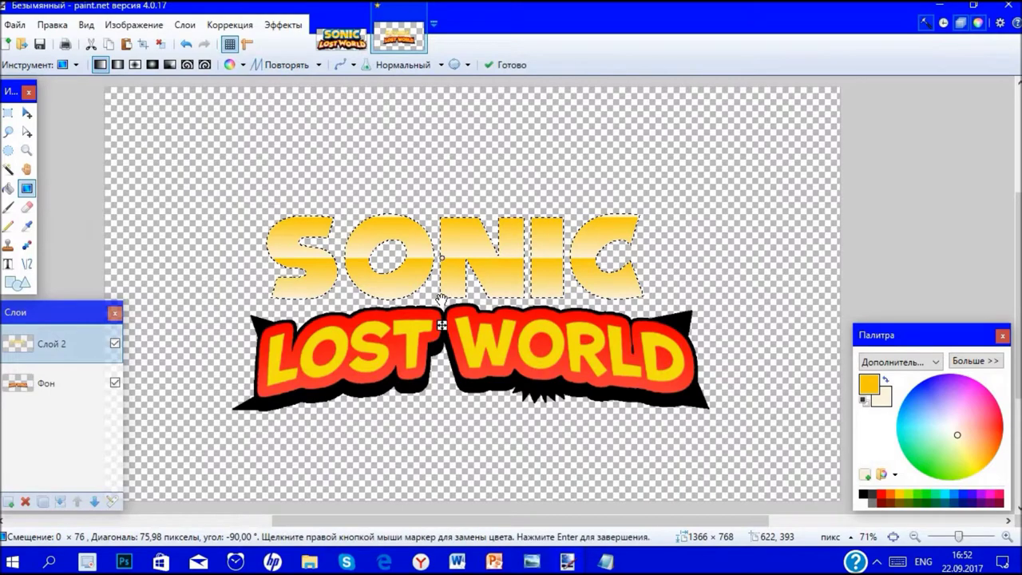
Fine-tune the gradient's end points so its break runs horizontally through the middle of SONIC, then apply it and clear the selection.
scroll(441, 299, up, 6)
drag(456, 305, 502, 279)
scroll(453, 301, up, 5)
scroll(502, 278, down, 5)
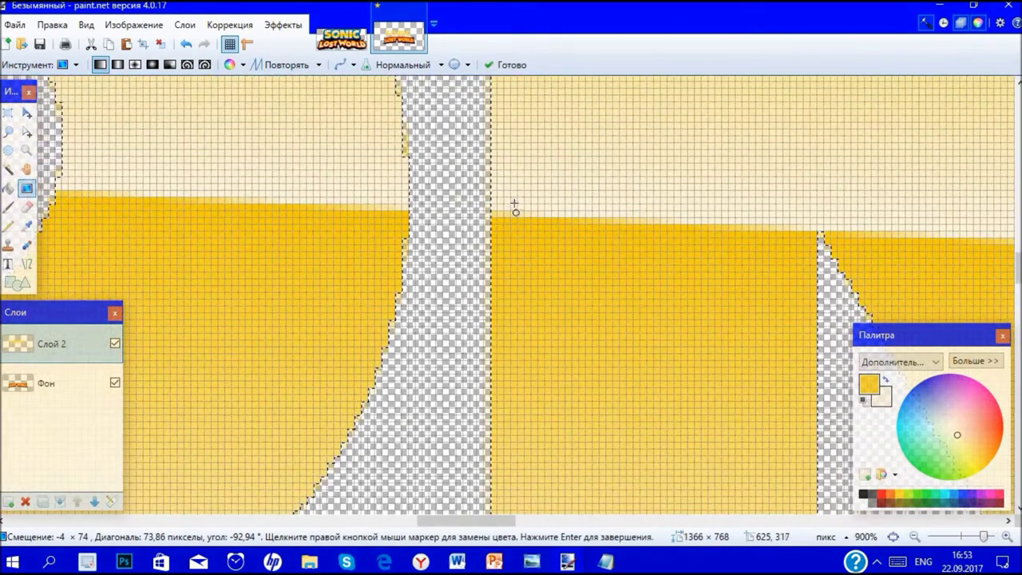
drag(515, 209, 501, 192)
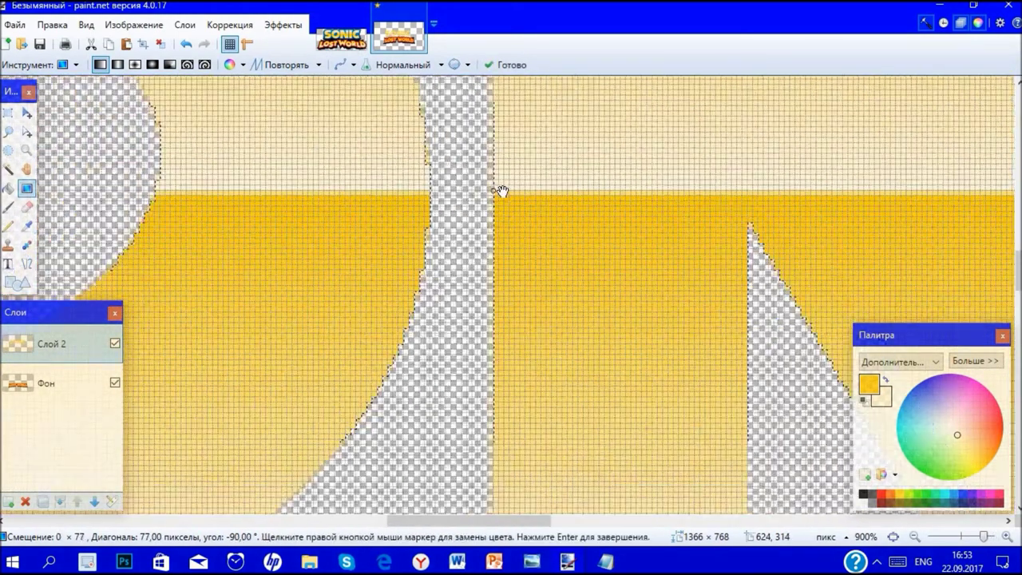
scroll(501, 192, down, 5)
drag(501, 281, 507, 278)
drag(503, 387, 503, 390)
drag(499, 281, 498, 281)
key(Return)
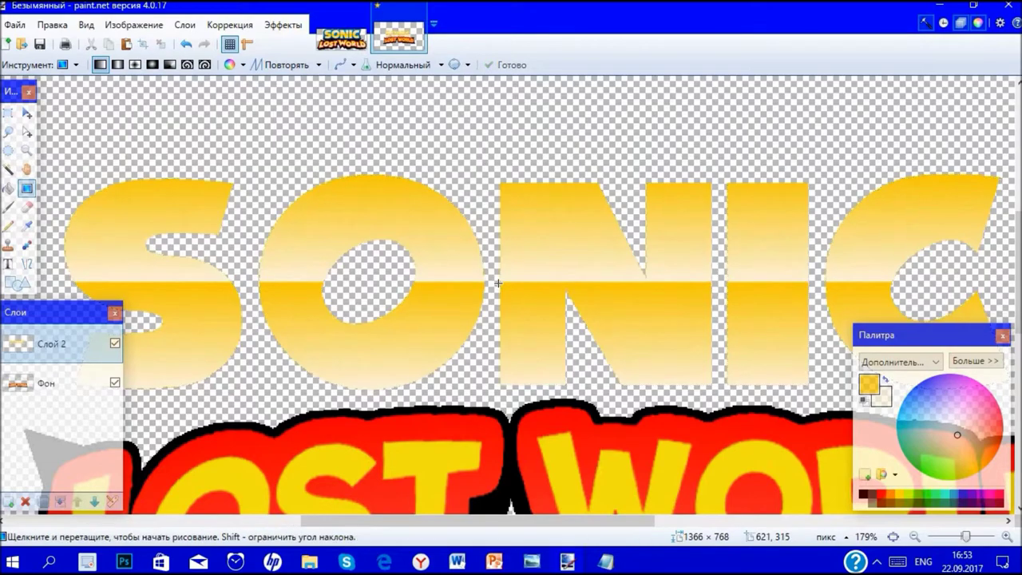
Sample the dark blue shadow beneath the I in the reference logo as the primary colour and show its RGB values.
key(ctrl+b)
click(342, 36)
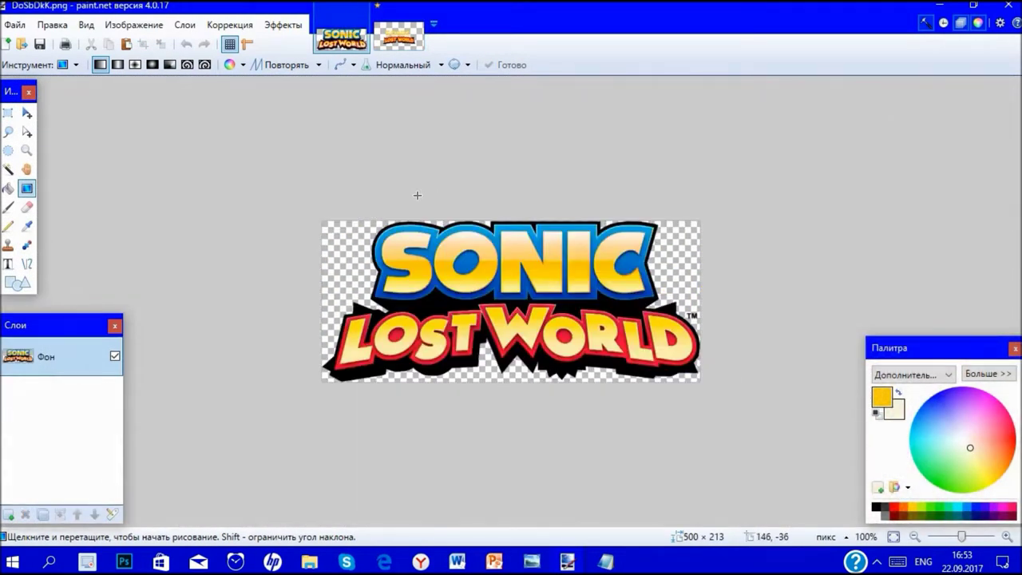
scroll(341, 158, up, 6)
scroll(341, 157, down, 5)
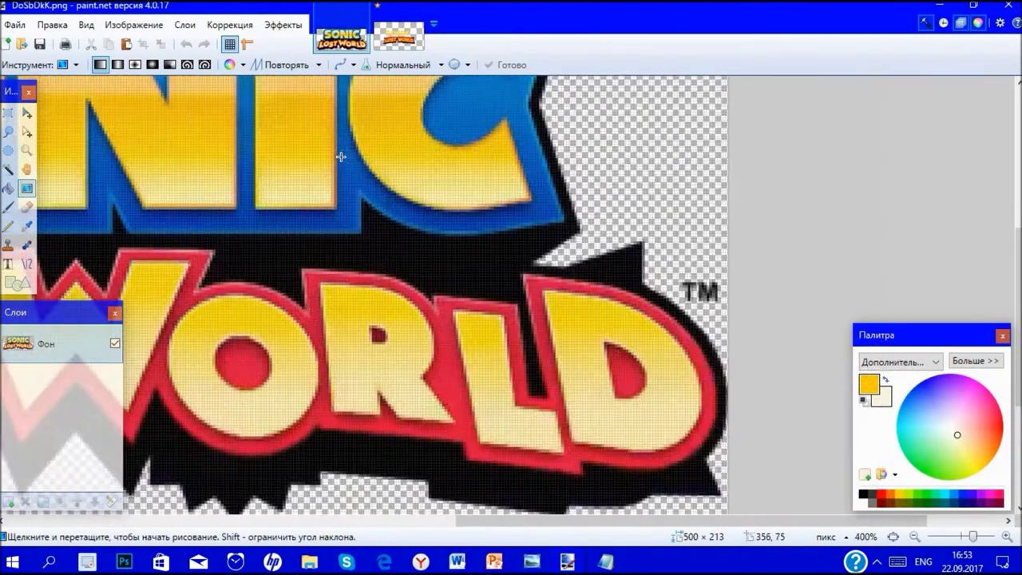
scroll(292, 164, up, 8)
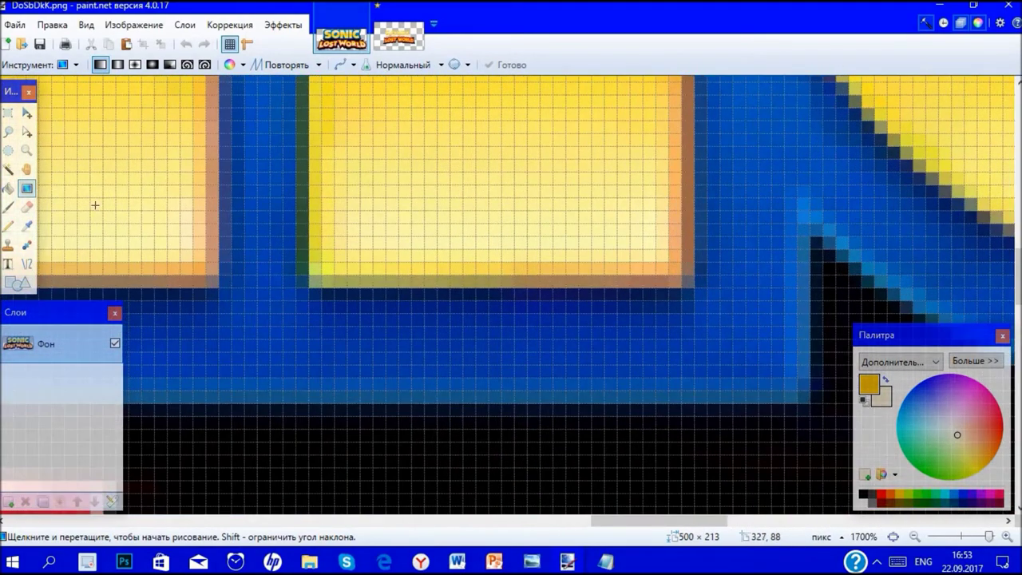
click(27, 227)
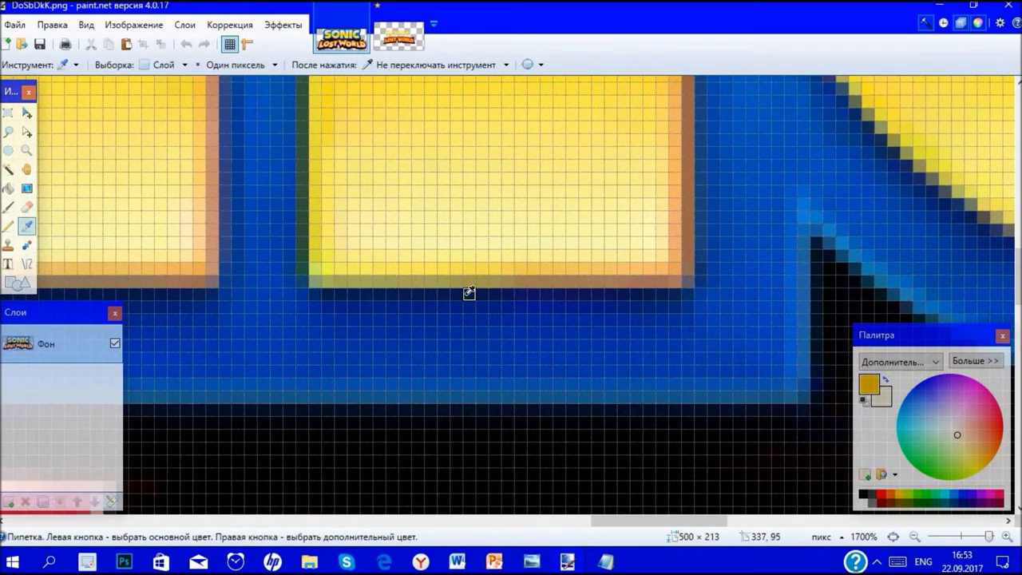
click(468, 293)
key(ctrl+0)
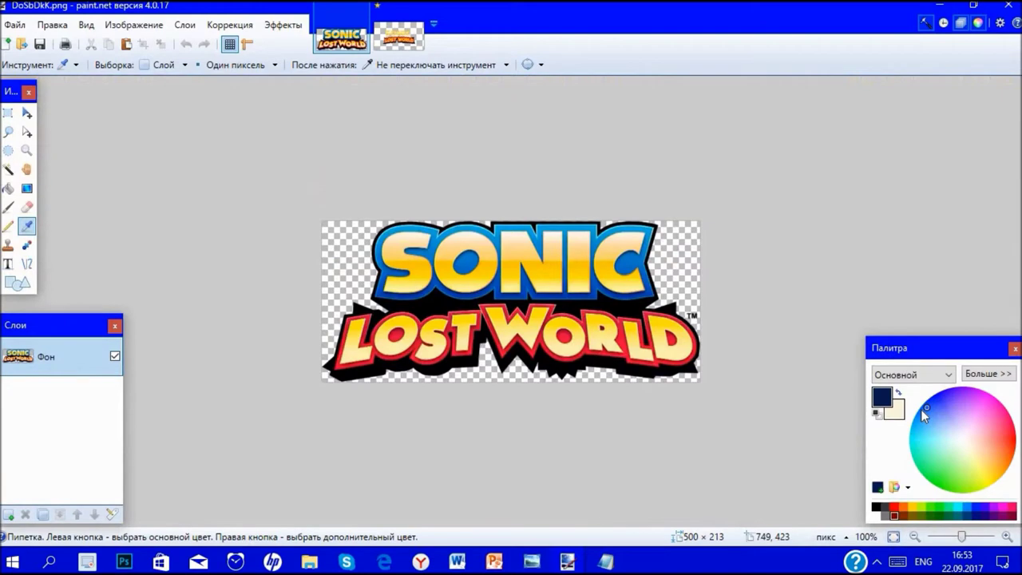
click(965, 376)
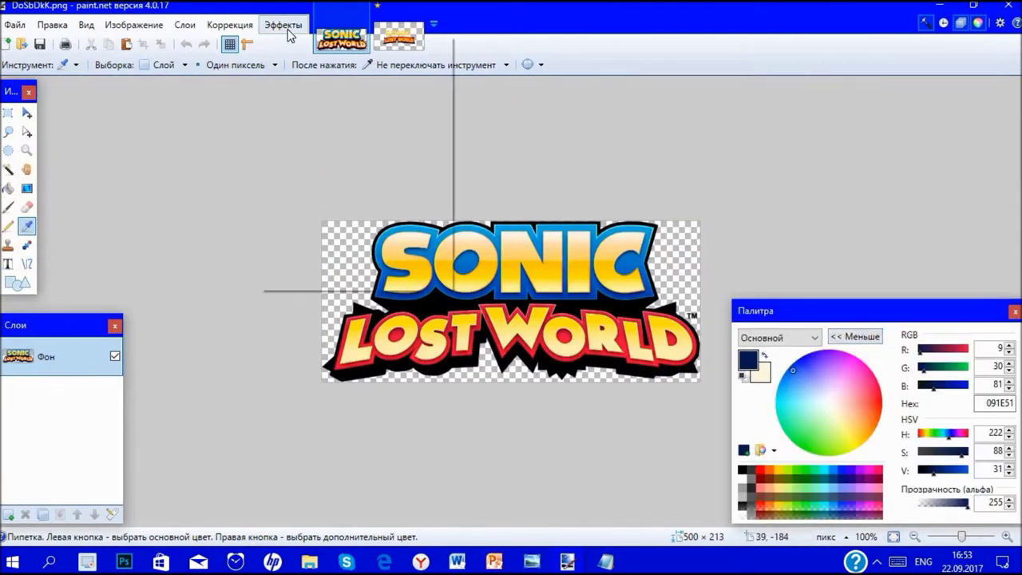
click(284, 25)
mouse_move(360, 99)
click(496, 118)
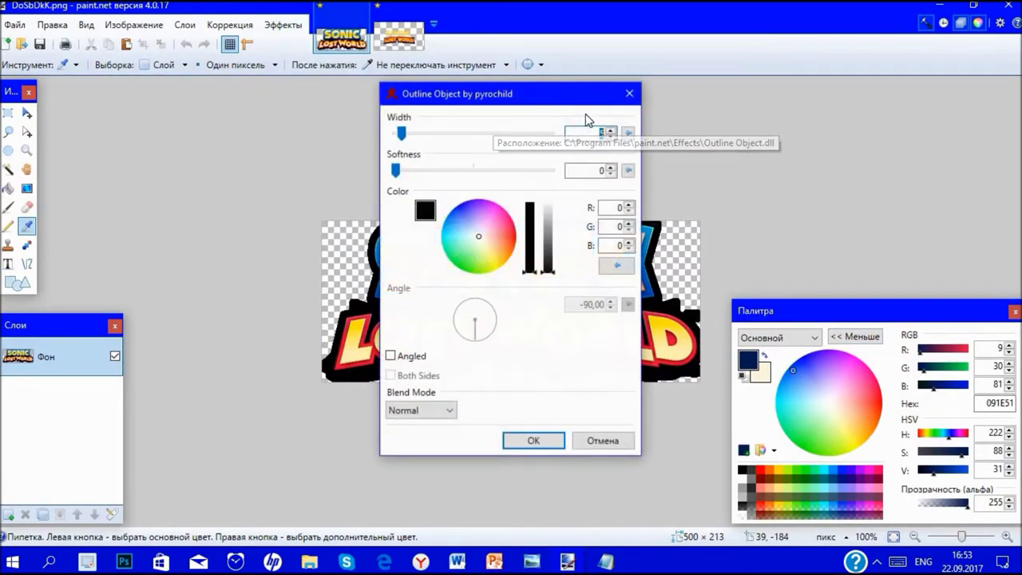
drag(404, 137, 194, 151)
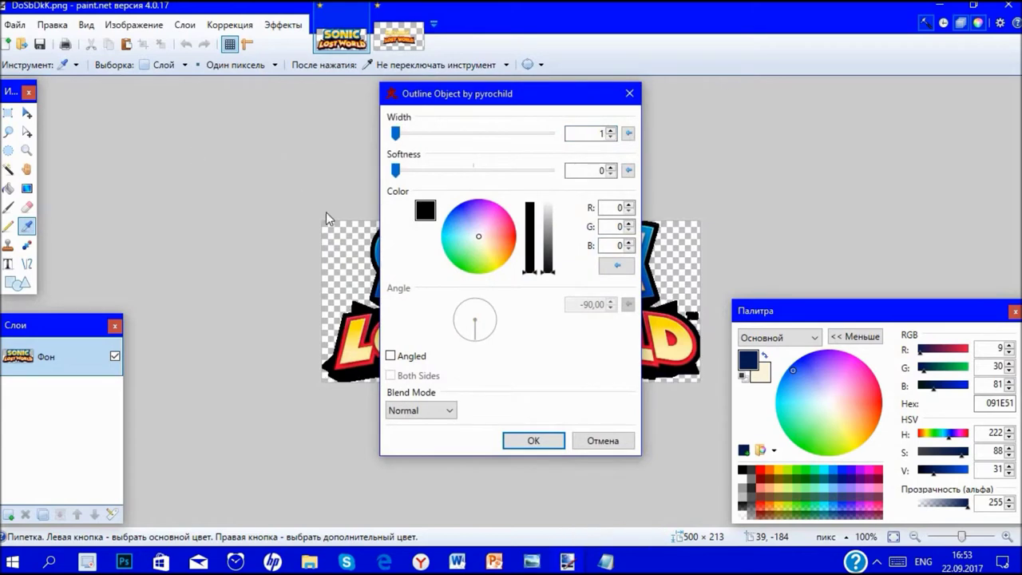
click(601, 442)
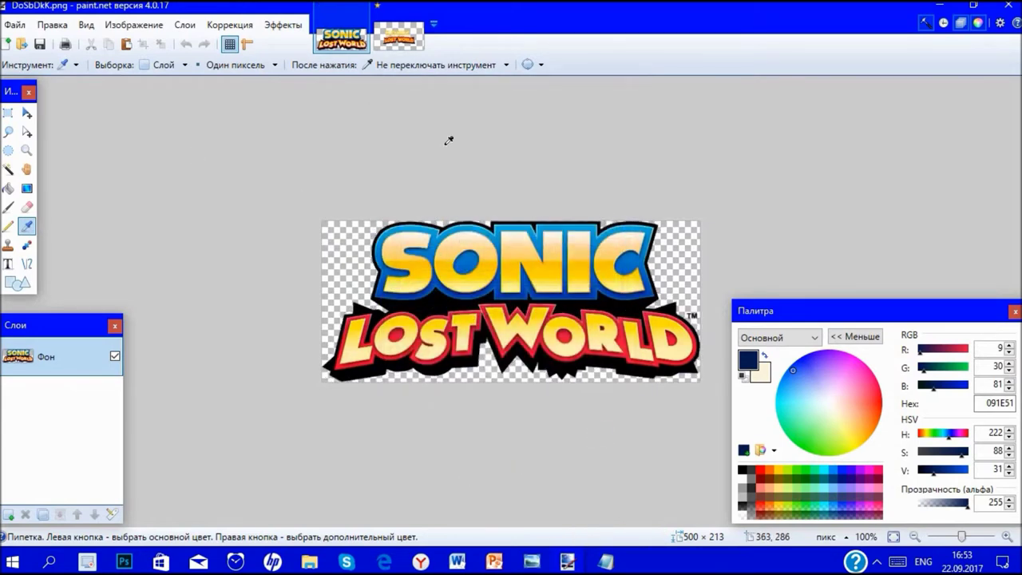
Return to the untitled drawing and start an Outline Object effect on the SONIC layer with width 1.
click(399, 36)
click(281, 26)
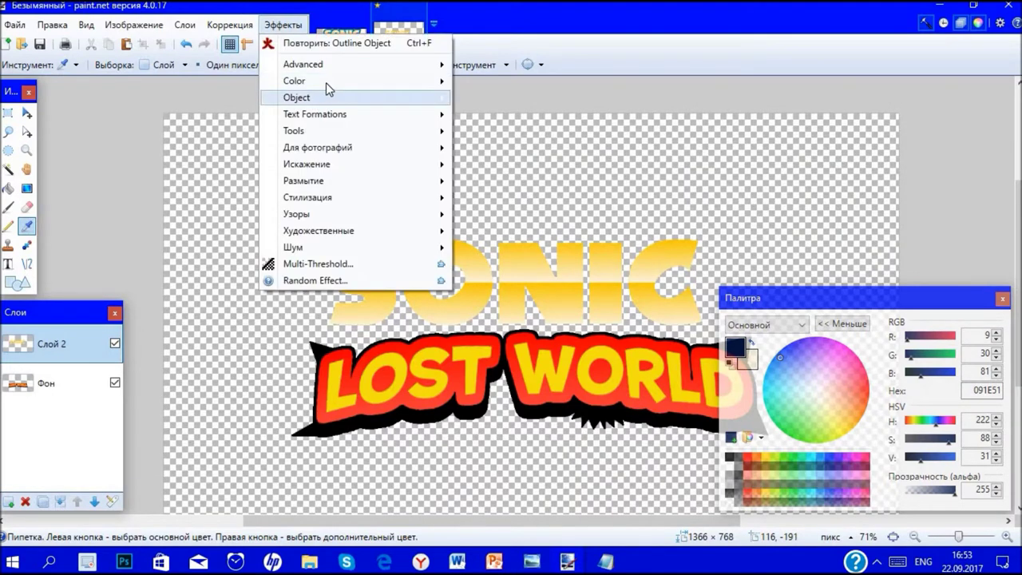
mouse_move(354, 97)
click(503, 115)
text(1)
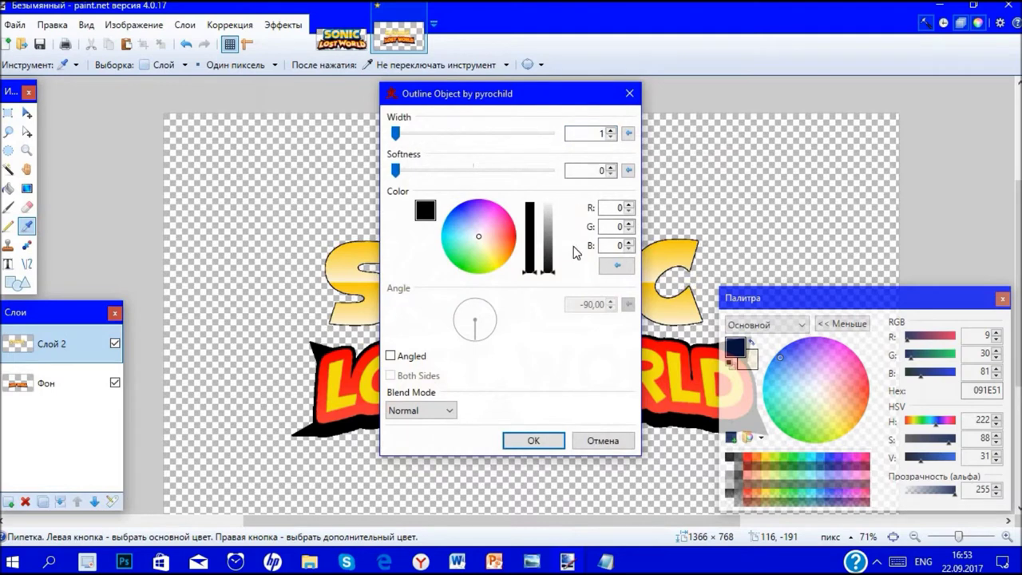
Set the outline colour to RGB 9, 30, 81 with Angled left off and apply the outline.
double_click(605, 208)
double_click(612, 226)
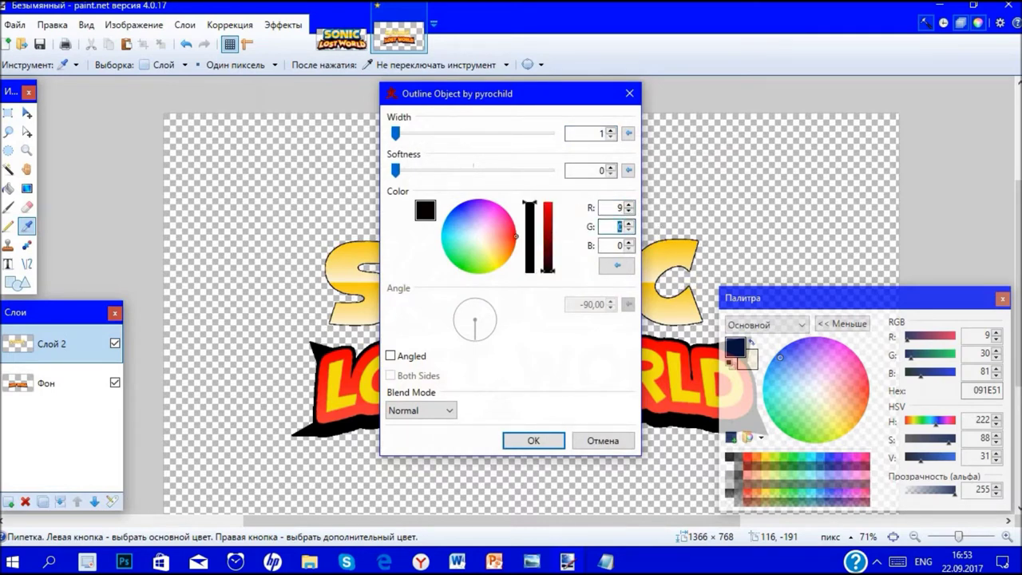
key(Tab)
text(81)
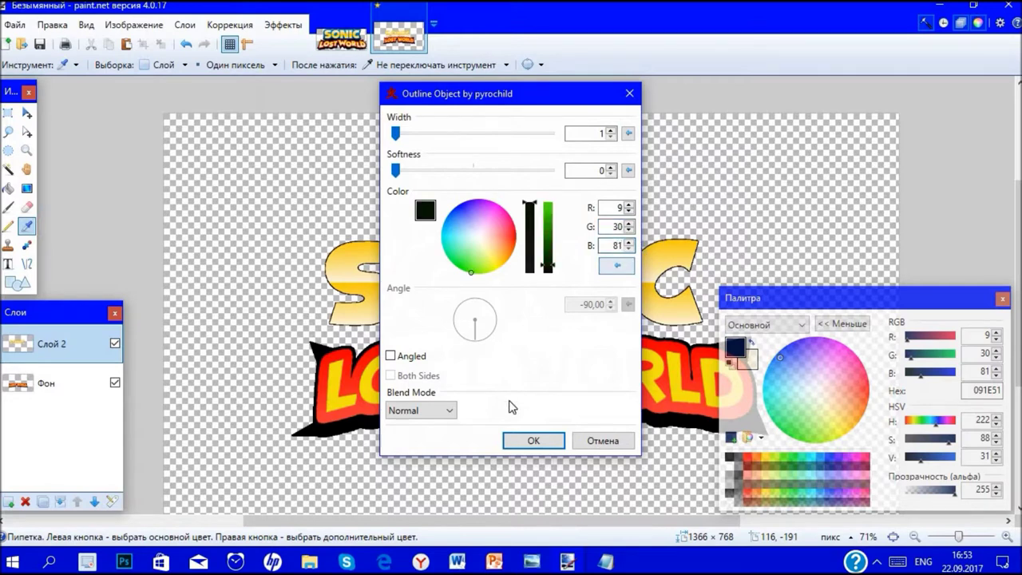
click(391, 356)
click(390, 356)
click(510, 439)
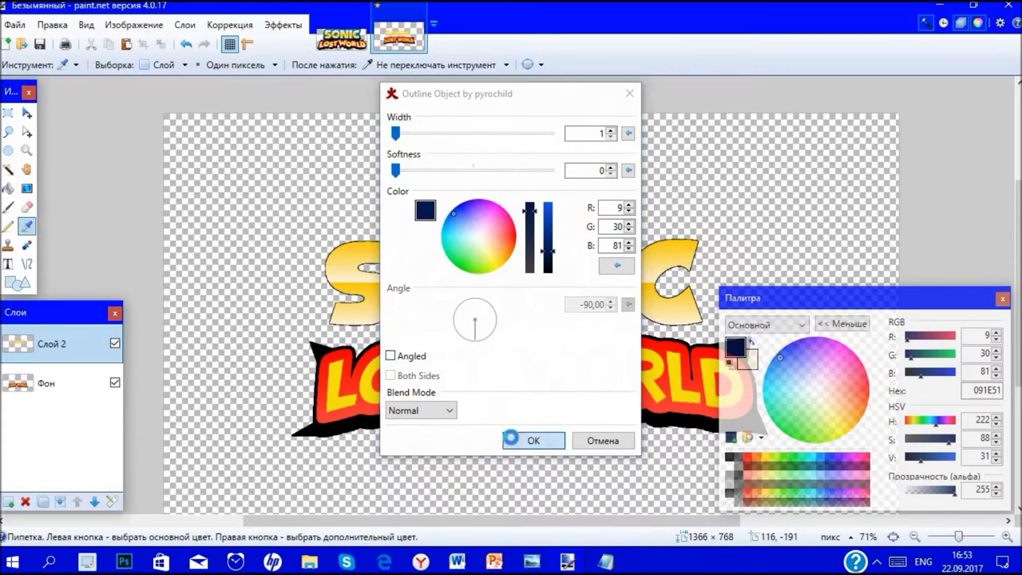
In the reference logo, sample the light blue near the upper edge of the C's outline as the primary colour.
click(341, 39)
scroll(506, 285, up, 5)
scroll(311, 219, down, 5)
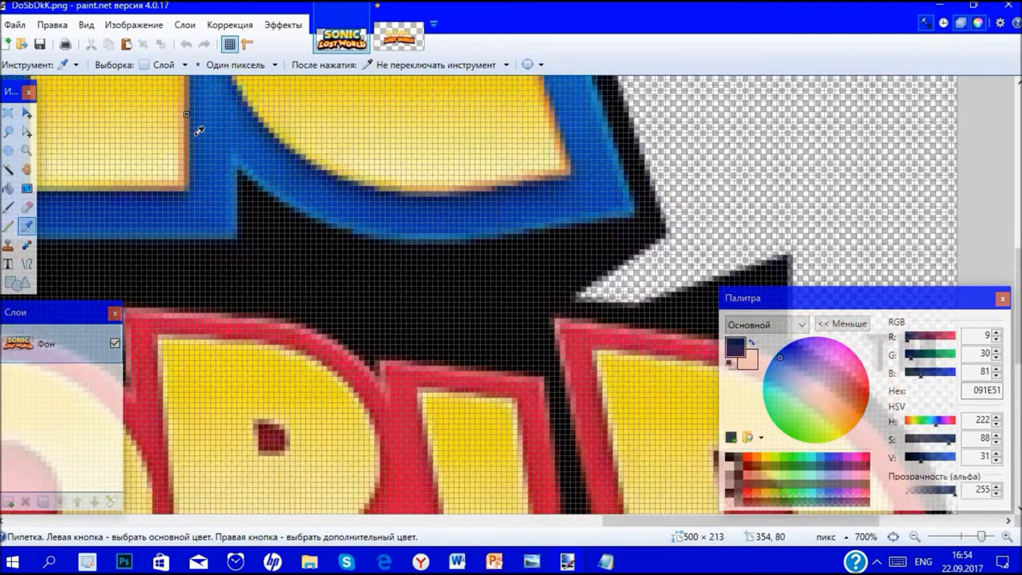
scroll(360, 165, up, 6)
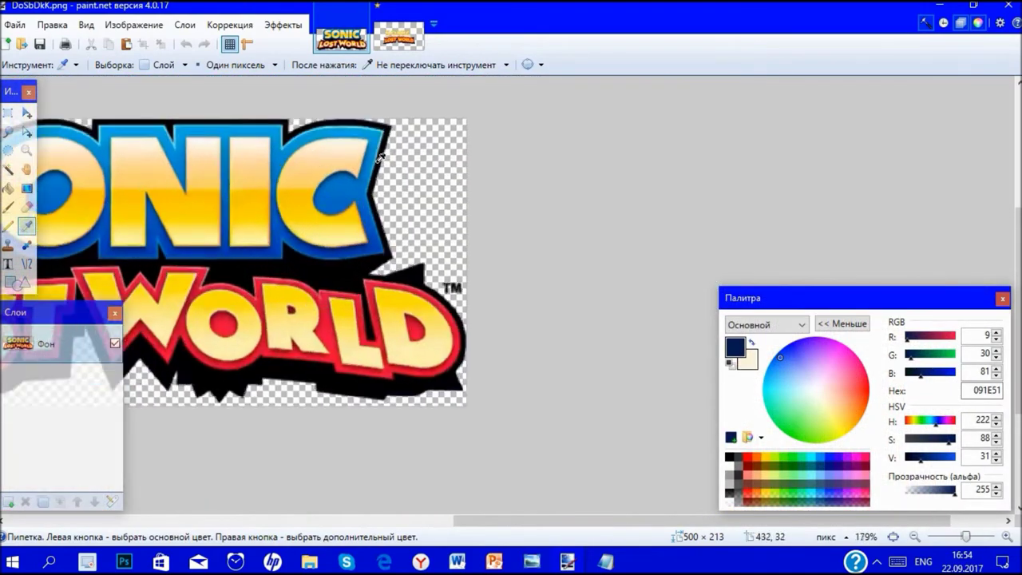
scroll(357, 202, down, 3)
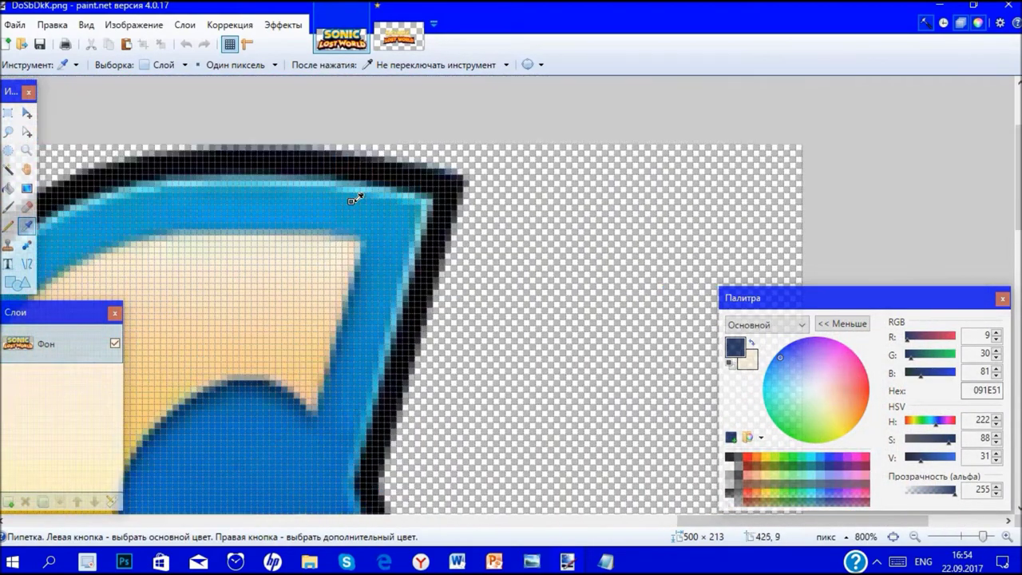
scroll(325, 187, up, 3)
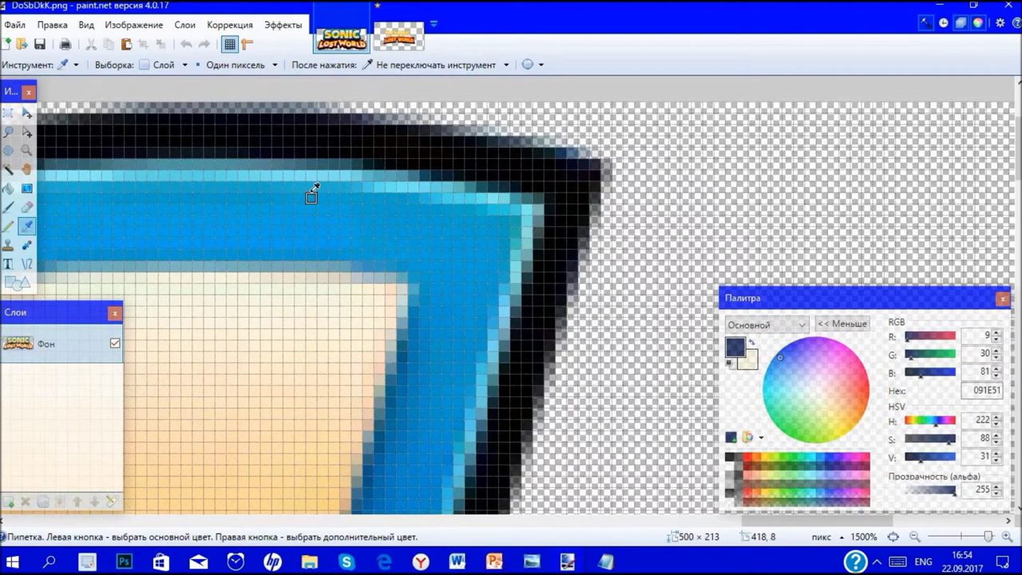
click(312, 191)
Sample the darker blue at the lower edge of the C's outline as the secondary colour and fit the image in view.
scroll(312, 190, down, 20)
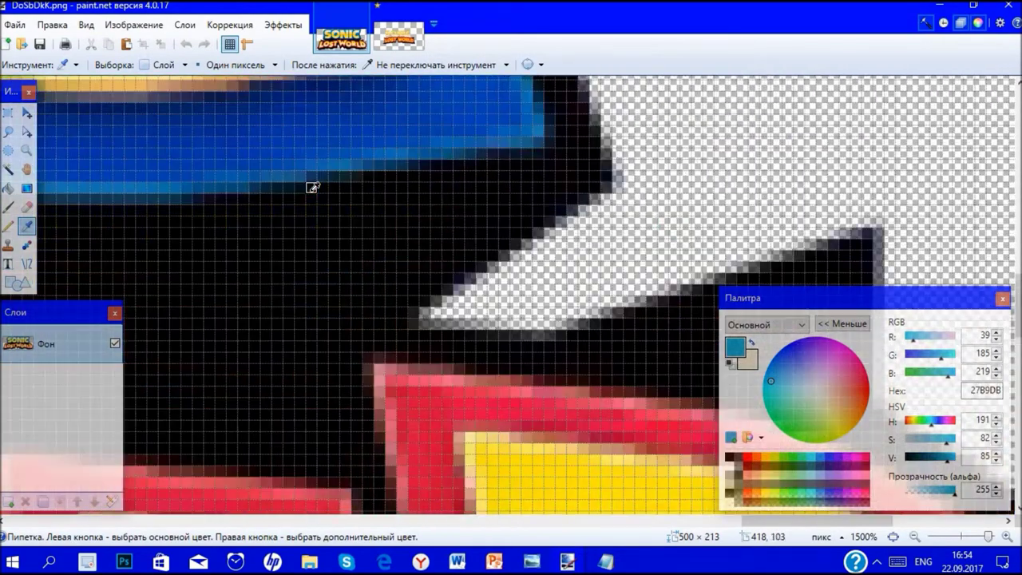
scroll(312, 187, up, 7)
right_click(270, 341)
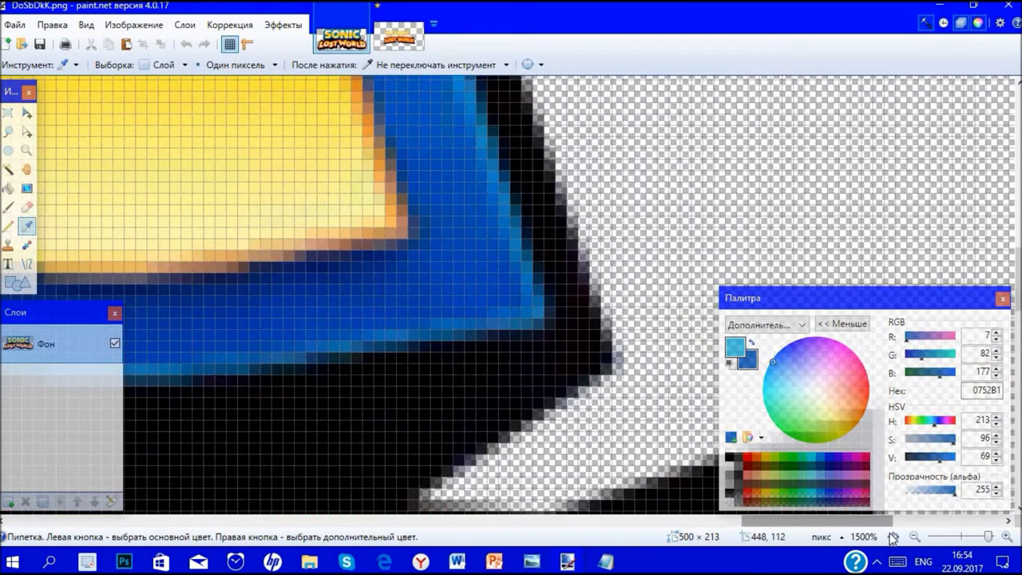
click(893, 537)
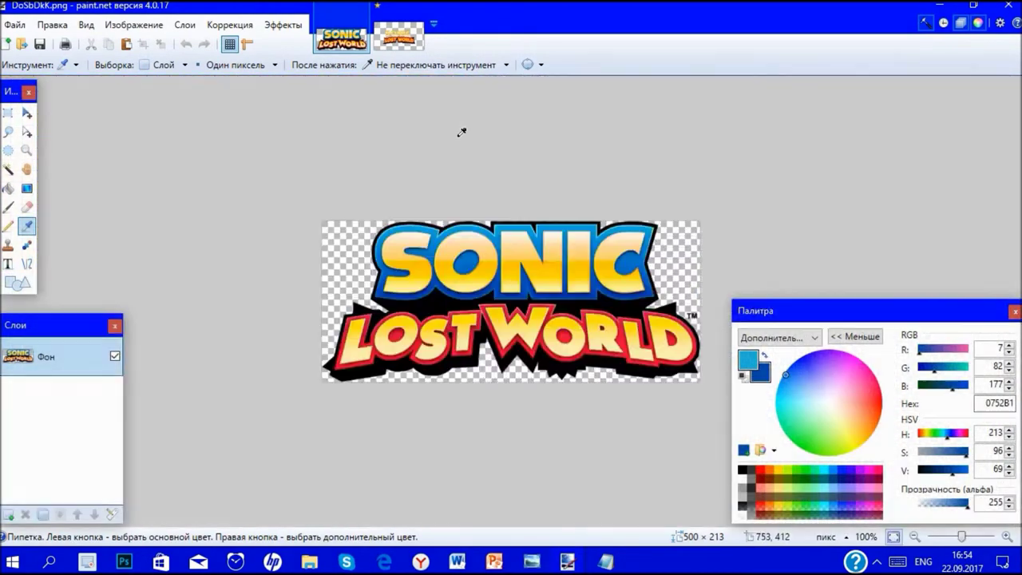
In the untitled drawing, add a black outline of width 15 around the SONIC letters with Outline Object.
click(398, 41)
click(282, 25)
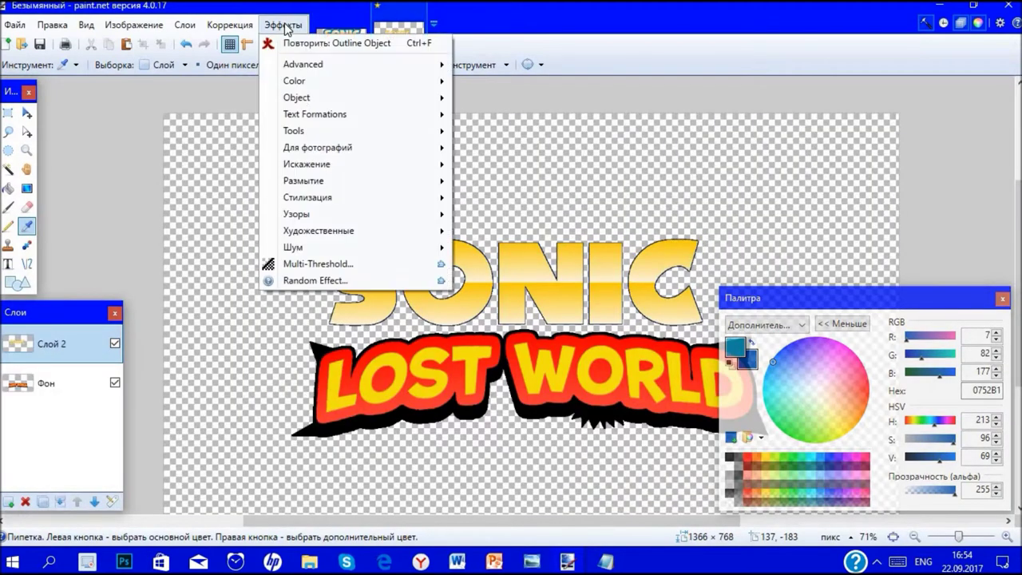
mouse_move(297, 98)
click(511, 116)
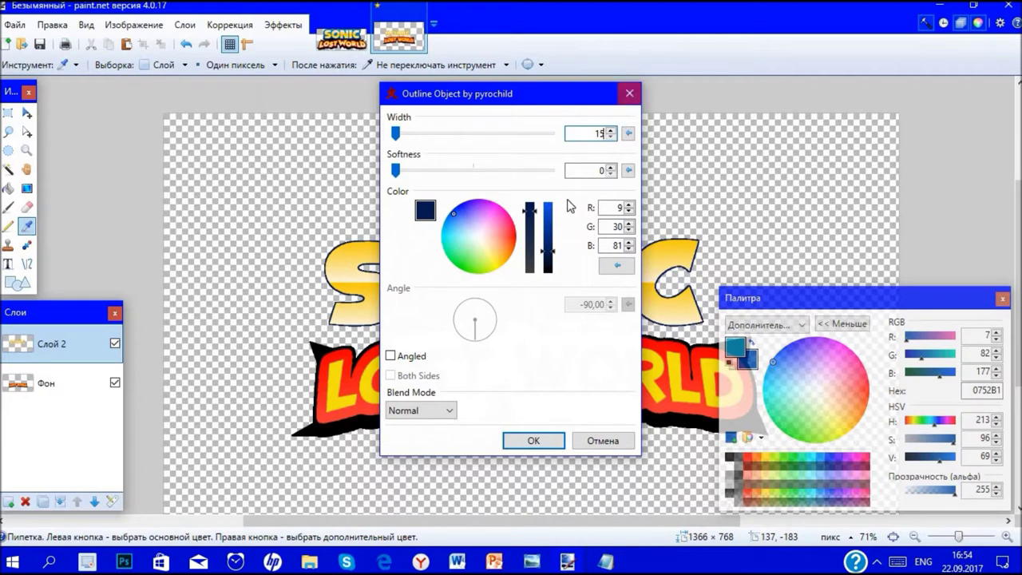
click(529, 203)
drag(551, 266, 547, 312)
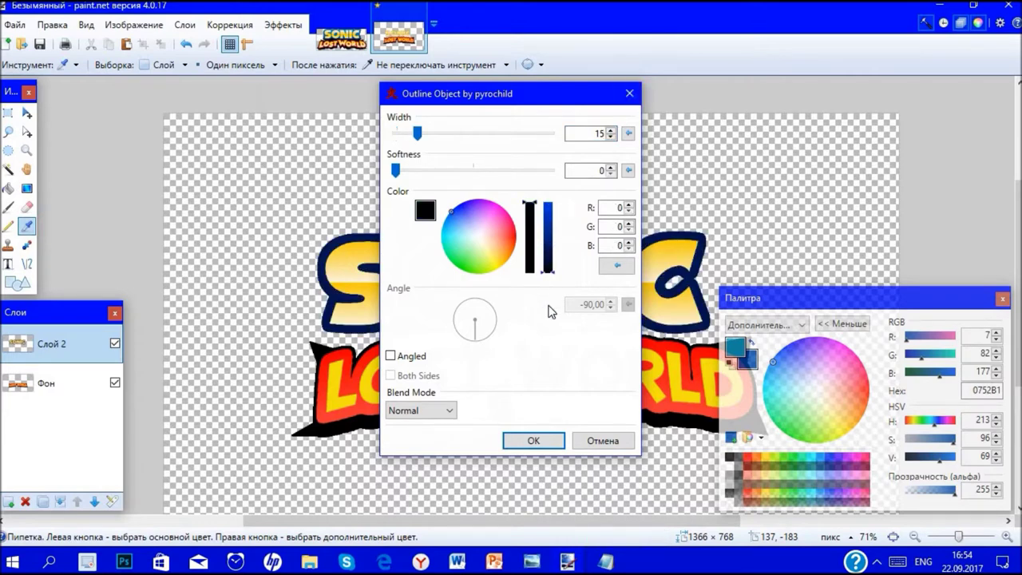
click(535, 444)
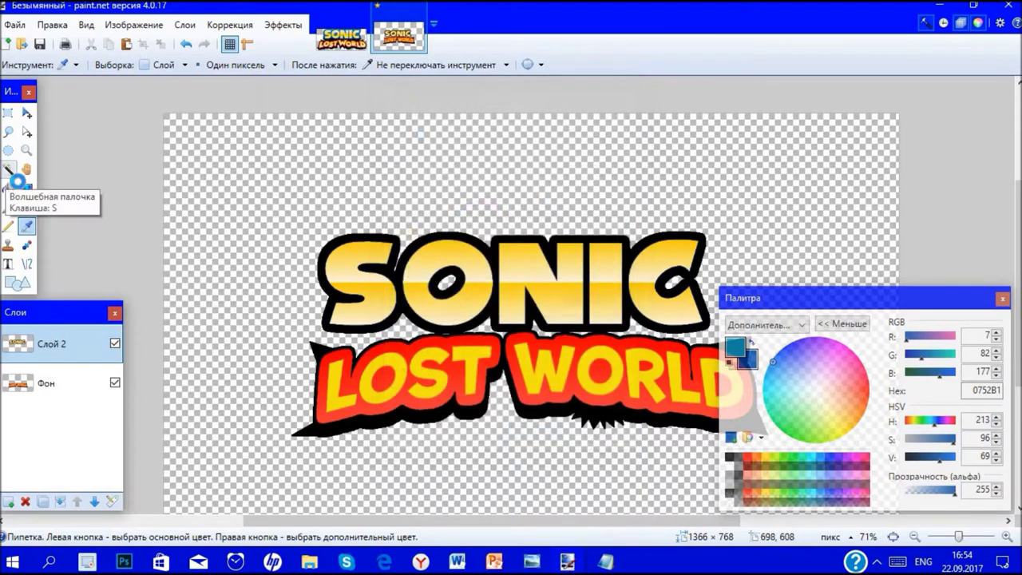
Select the thick black outline around SONIC with the Magic Wand at 39% sensitivity.
click(9, 171)
click(445, 299)
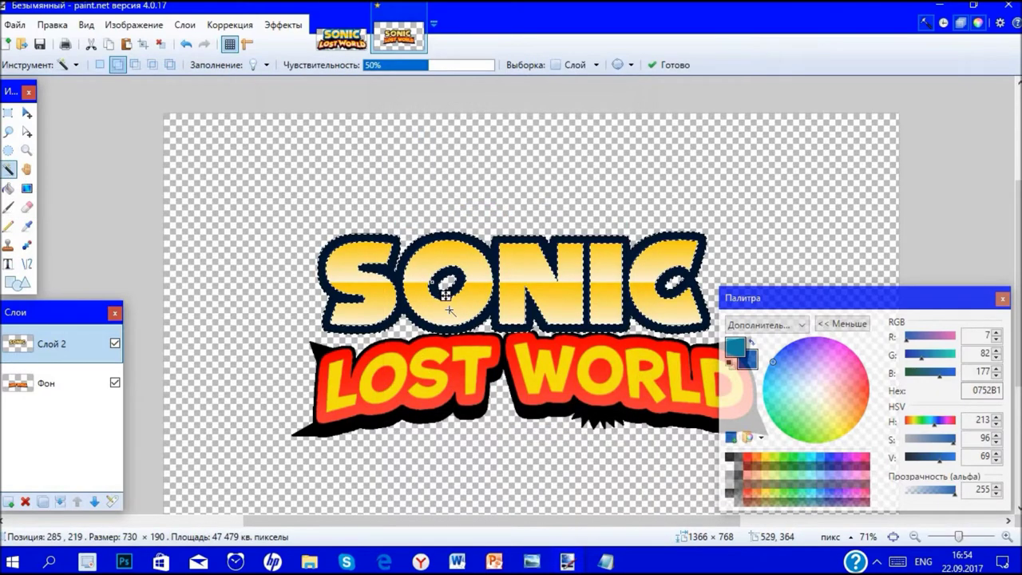
scroll(446, 293, up, 5)
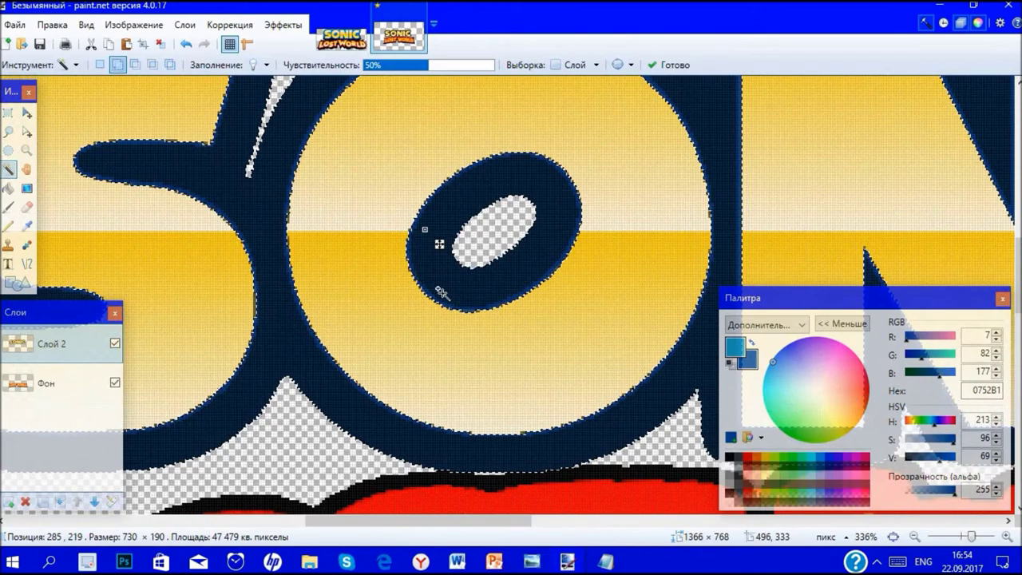
scroll(499, 279, up, 4)
drag(411, 70, 416, 67)
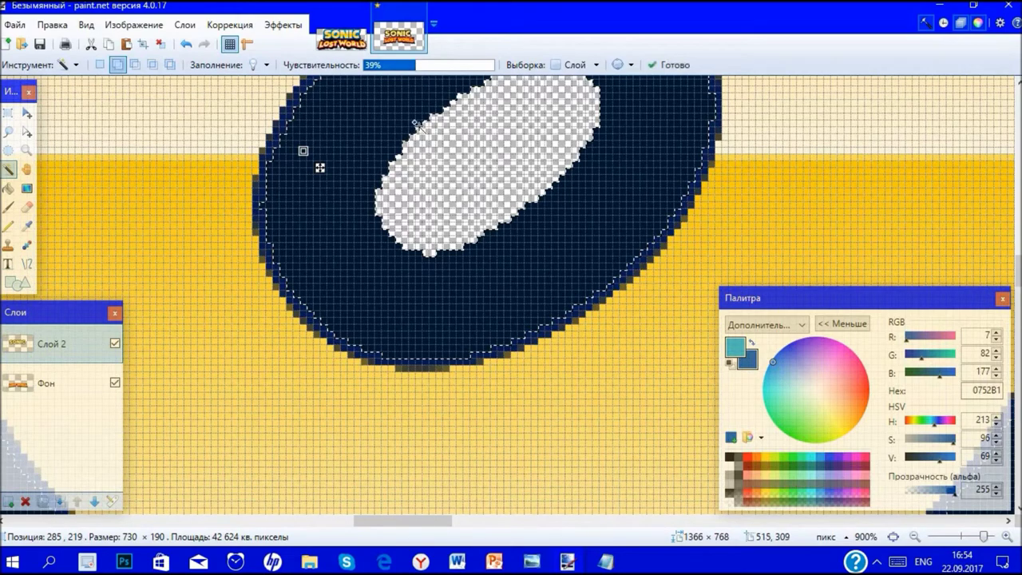
scroll(416, 126, down, 12)
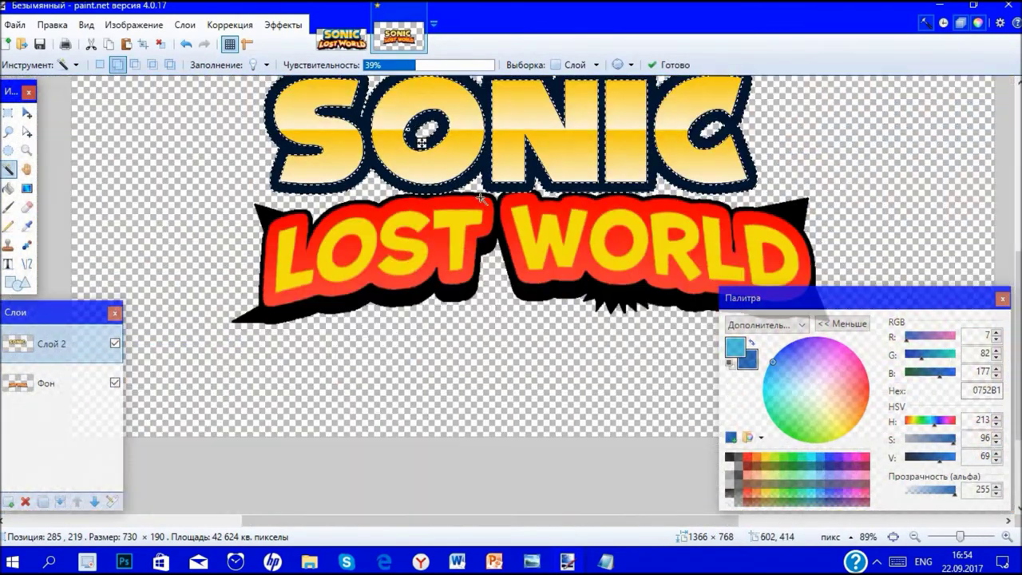
scroll(383, 207, up, 4)
scroll(401, 214, down, 4)
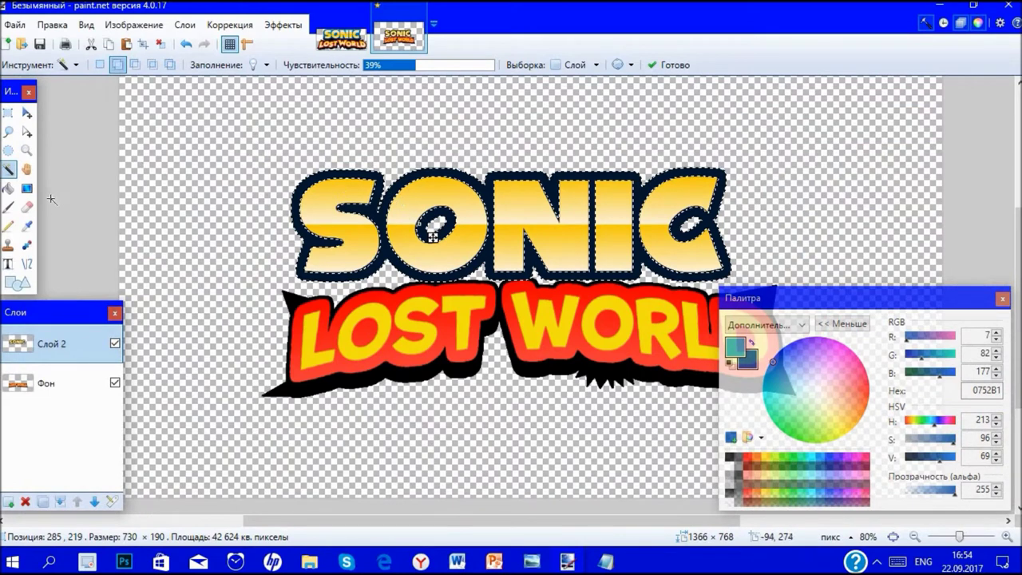
Fill the selected outline with a non-repeating linear gradient about 186 px straight down, nudge its start slightly lower and clear the selection.
click(27, 189)
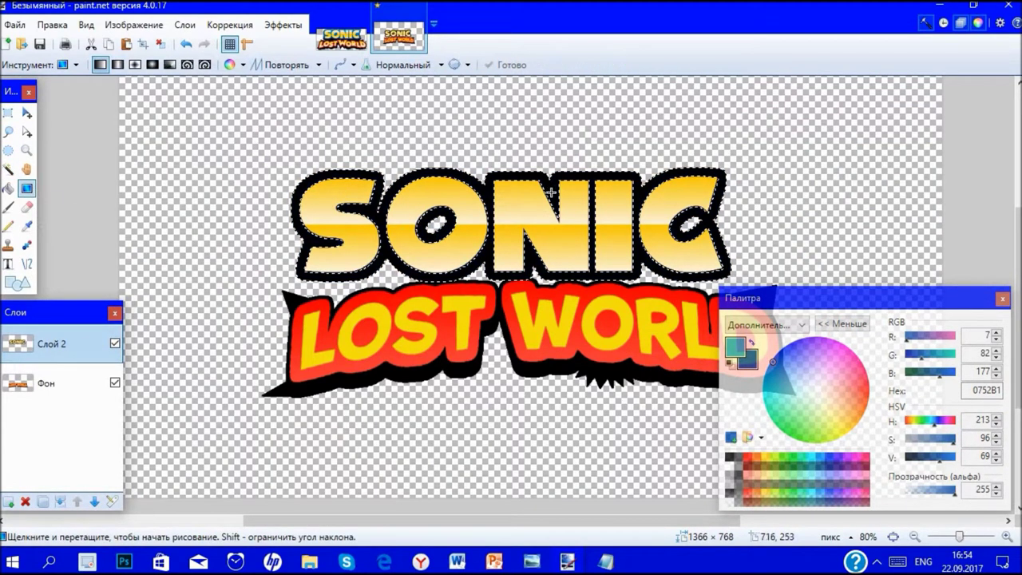
drag(485, 166, 485, 276)
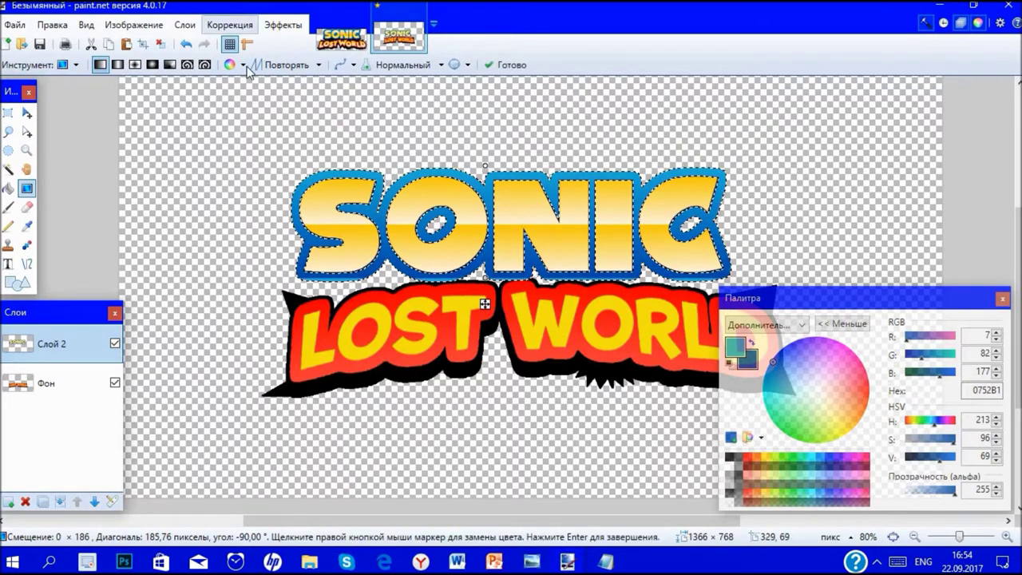
click(313, 65)
click(309, 83)
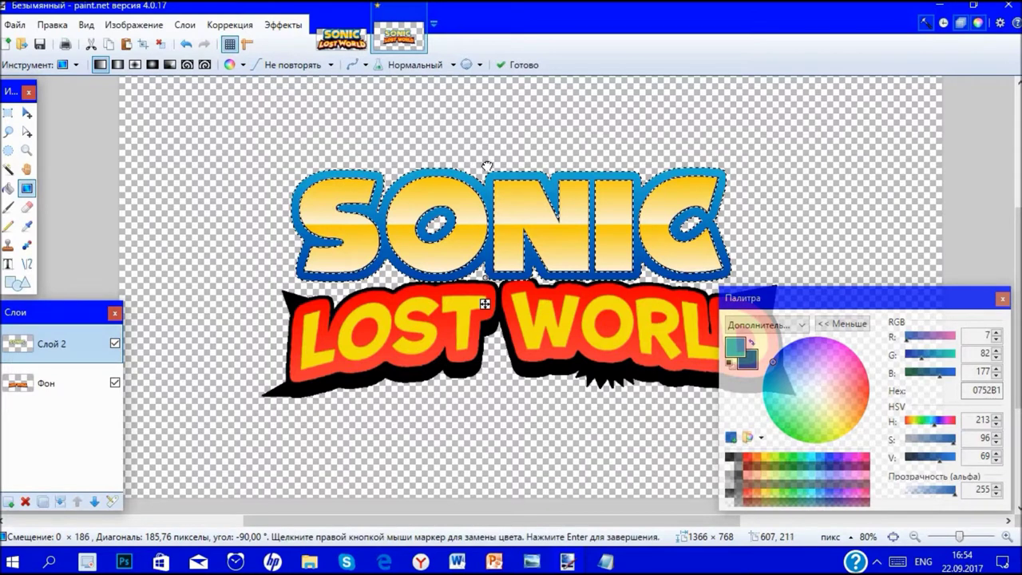
drag(486, 167, 487, 172)
key(ctrl+d)
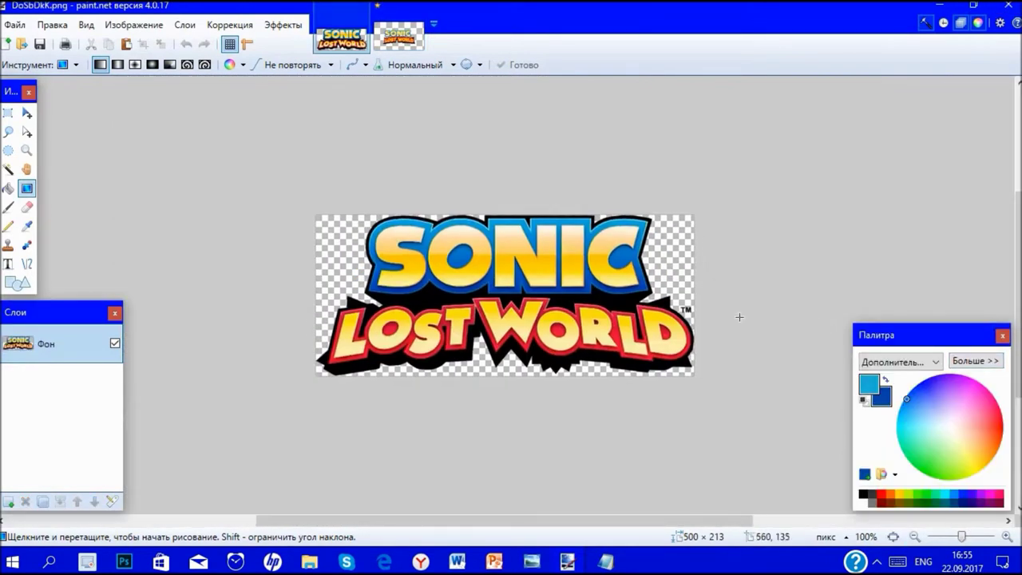
In the reference logo, sample the pale blue highlight on the N's upper-left edge as the primary colour and show its RGB values.
ctrl+scroll(459, 218, up, 5)
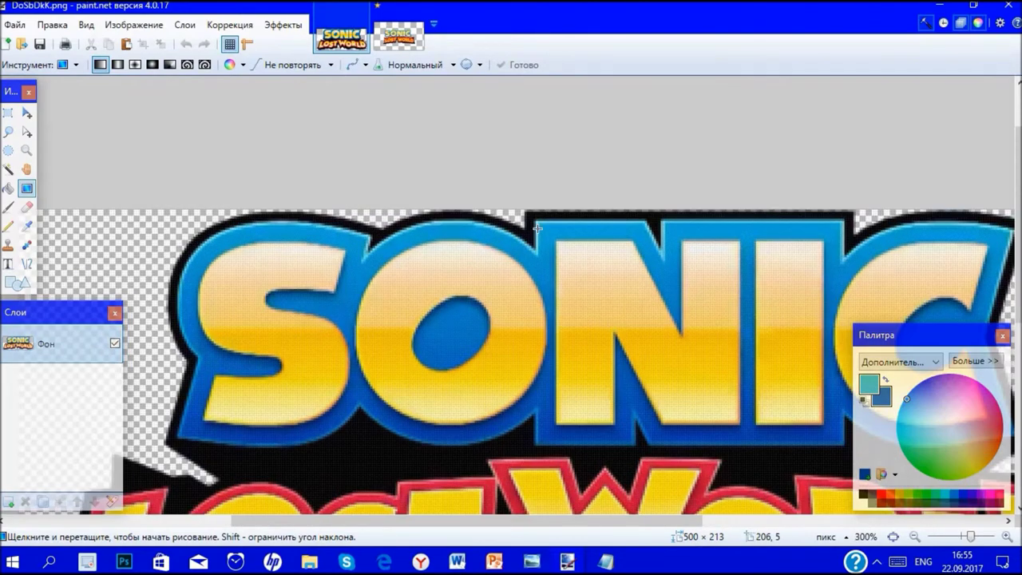
ctrl+scroll(543, 216, up, 3)
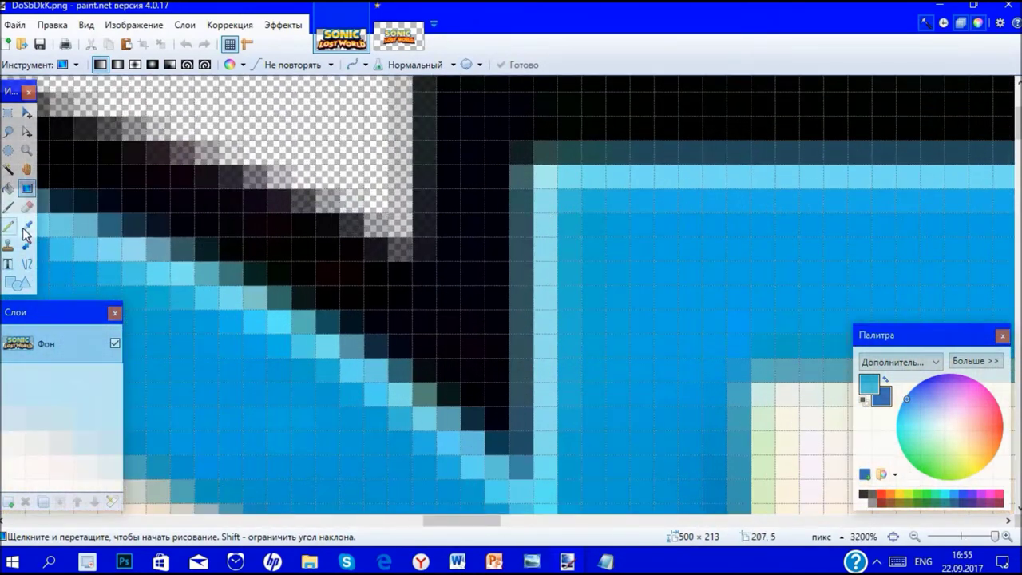
key(k)
click(544, 222)
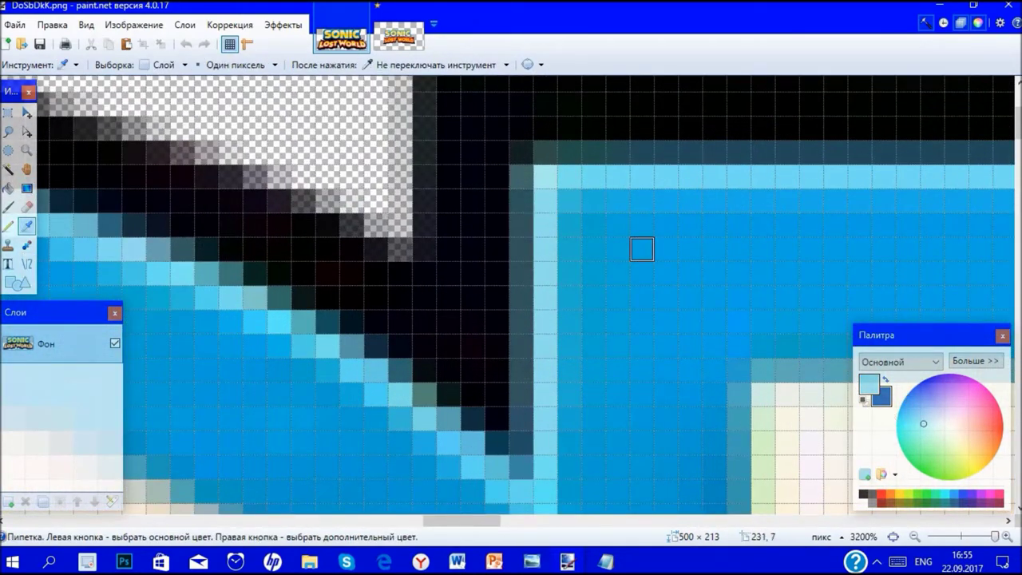
click(892, 538)
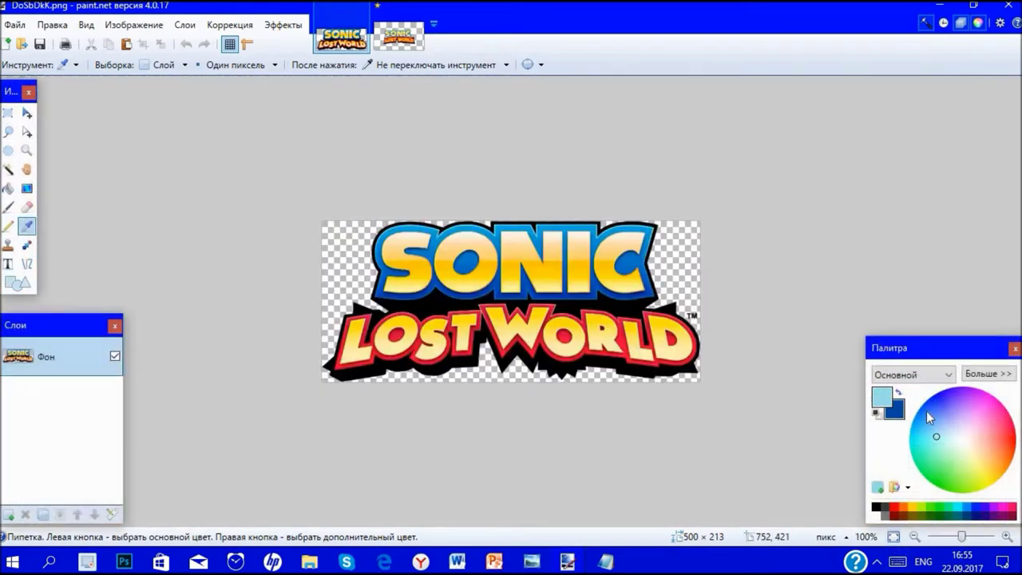
click(987, 374)
In the untitled drawing, apply Outline Object around the blue SONIC border with the colour RGB 148, 228, 239.
click(398, 36)
click(284, 25)
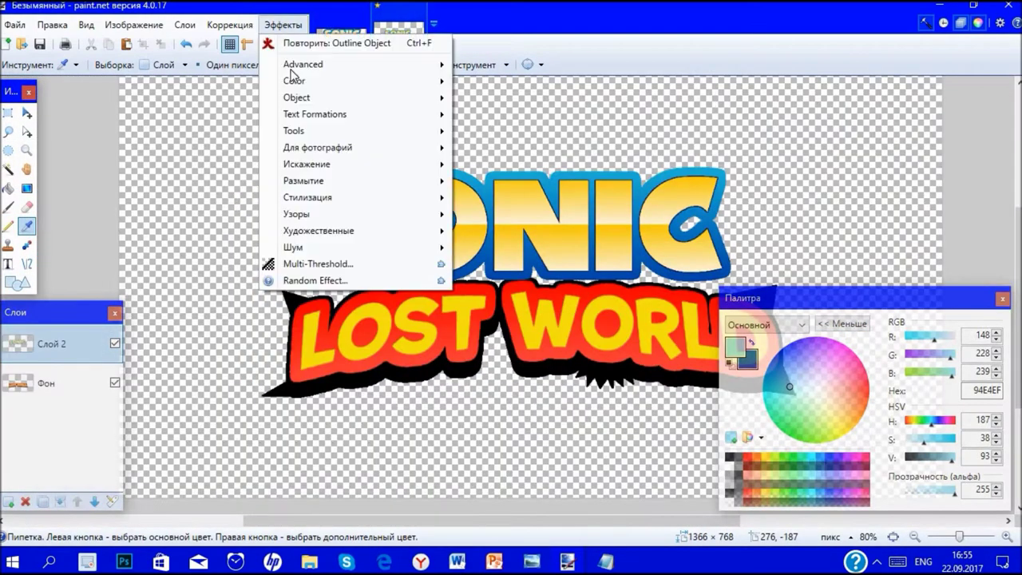
mouse_move(368, 98)
click(511, 119)
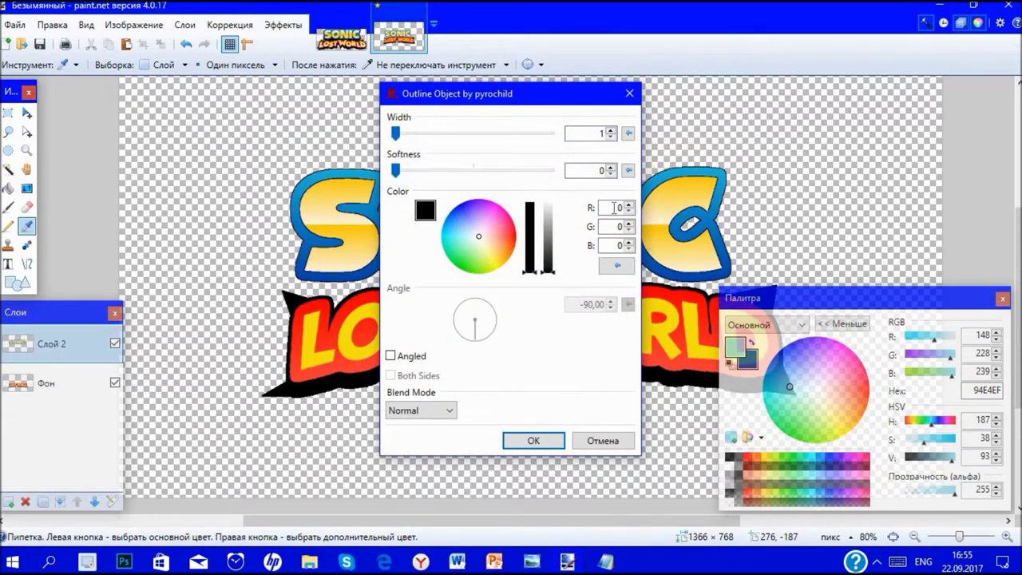
text(148)
double_click(611, 226)
text(228)
double_click(617, 245)
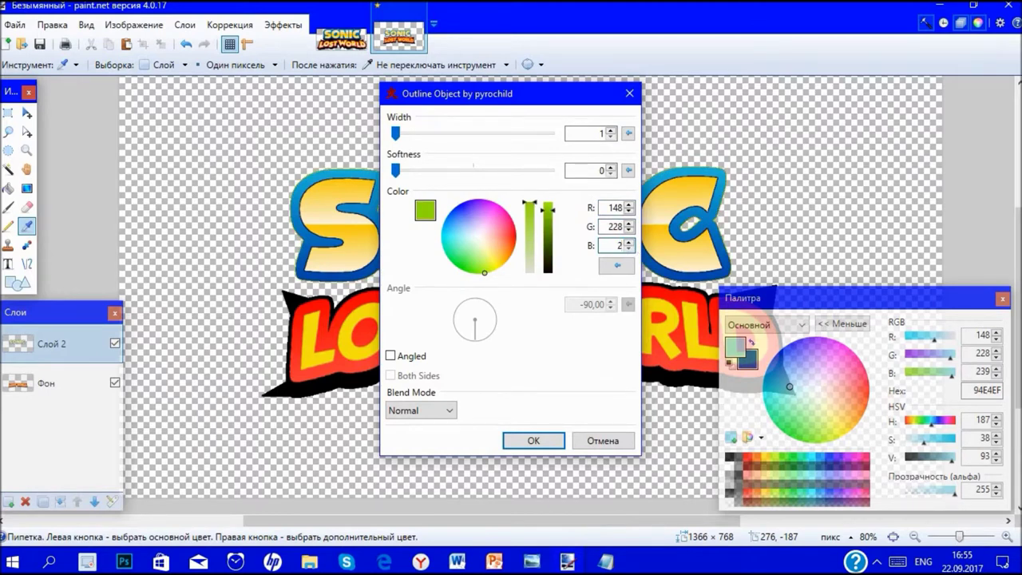
click(603, 133)
click(542, 437)
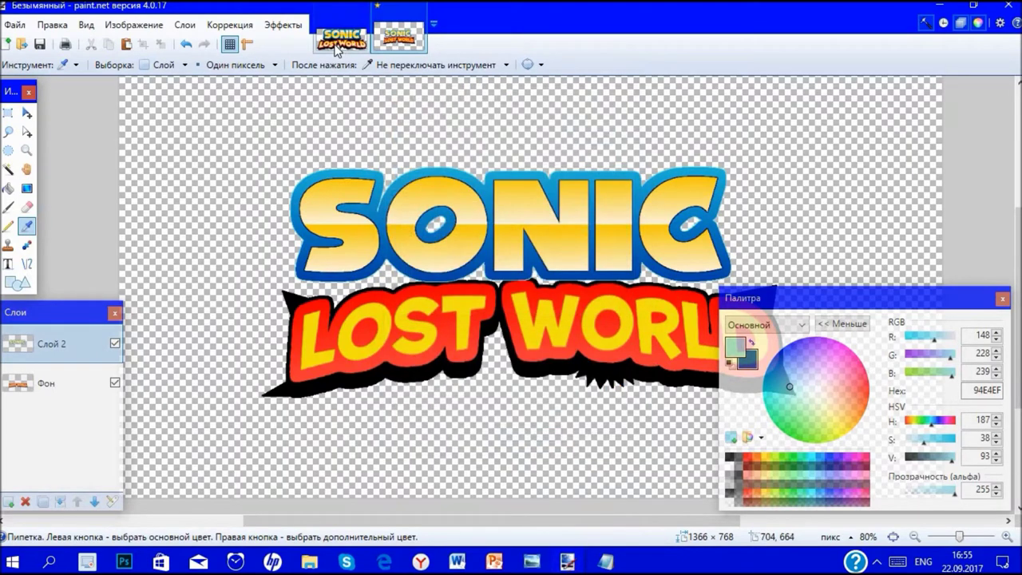
In the untitled drawing, apply Outline Object around the pale blue SONIC outline with a width of 4 in black (RGB 0, 0, 0).
click(336, 48)
scroll(376, 194, up, 4)
scroll(332, 131, up, 3)
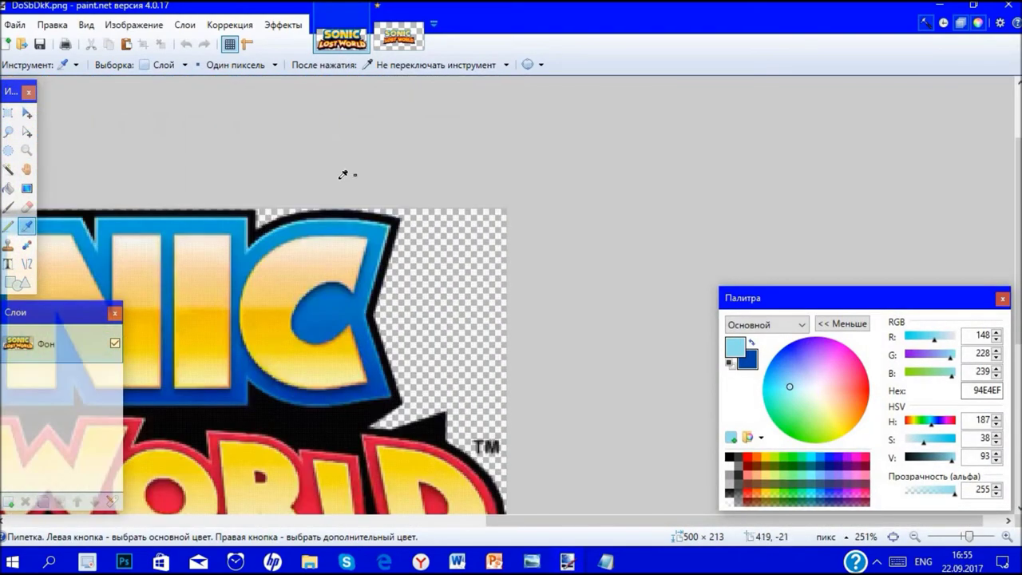
scroll(344, 174, up, 5)
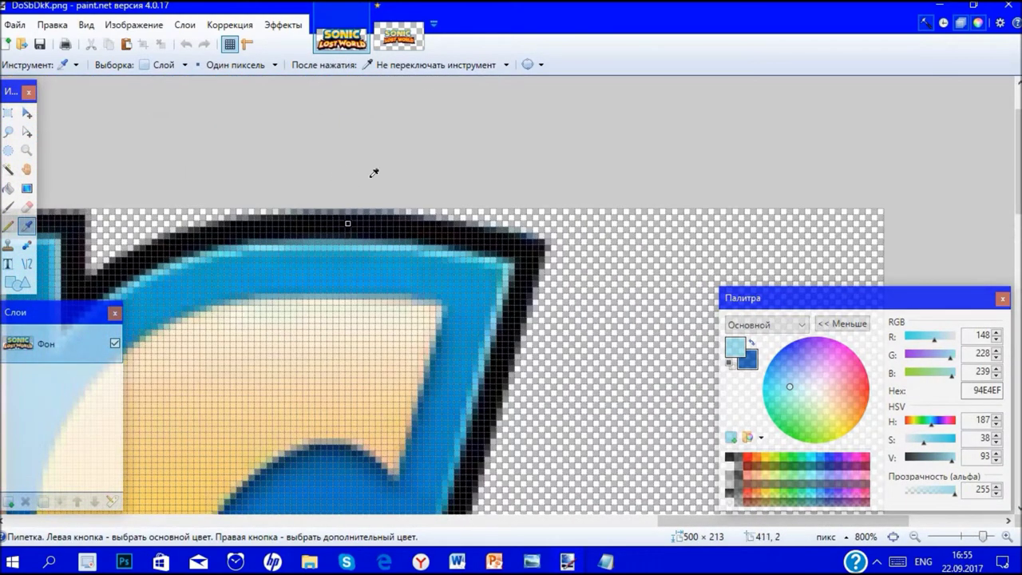
click(398, 38)
click(284, 25)
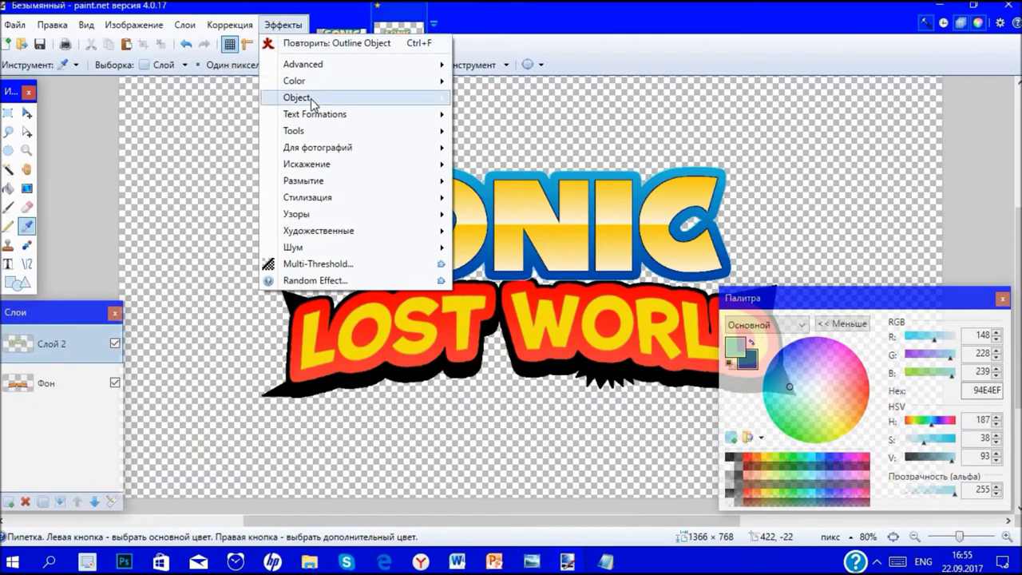
mouse_move(307, 97)
click(527, 118)
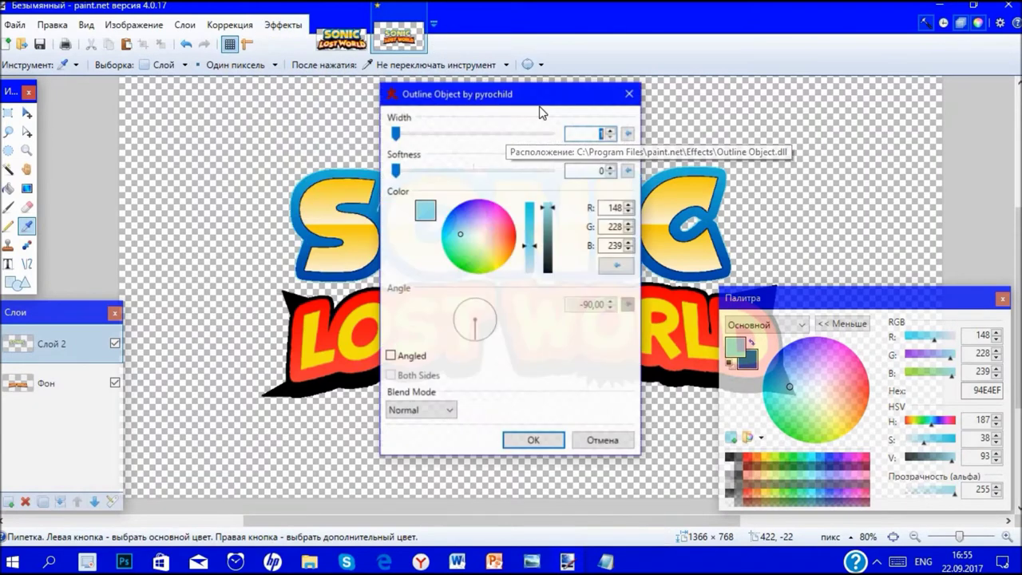
click(611, 132)
click(611, 131)
drag(546, 239, 559, 315)
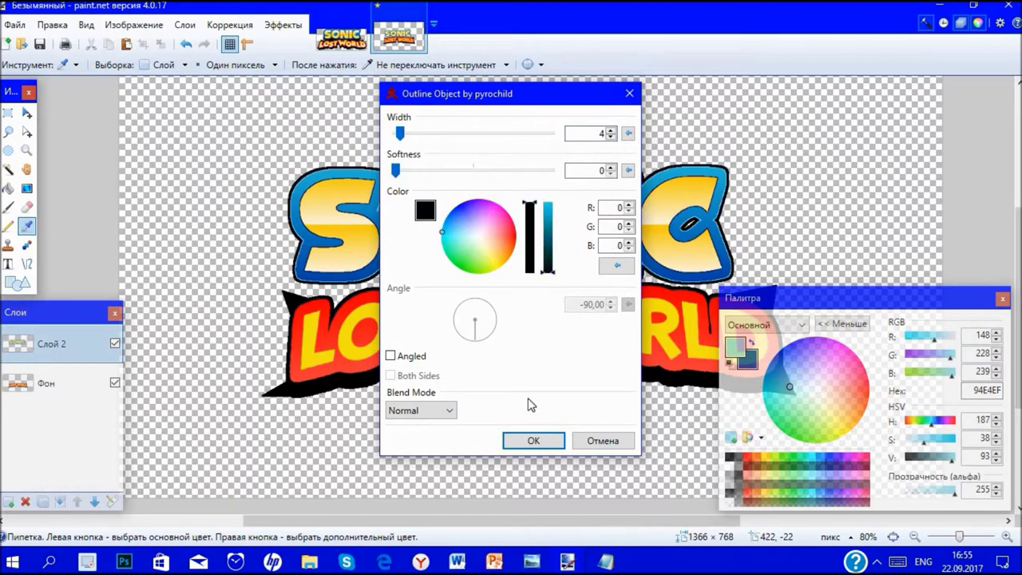
drag(530, 212, 532, 292)
click(549, 448)
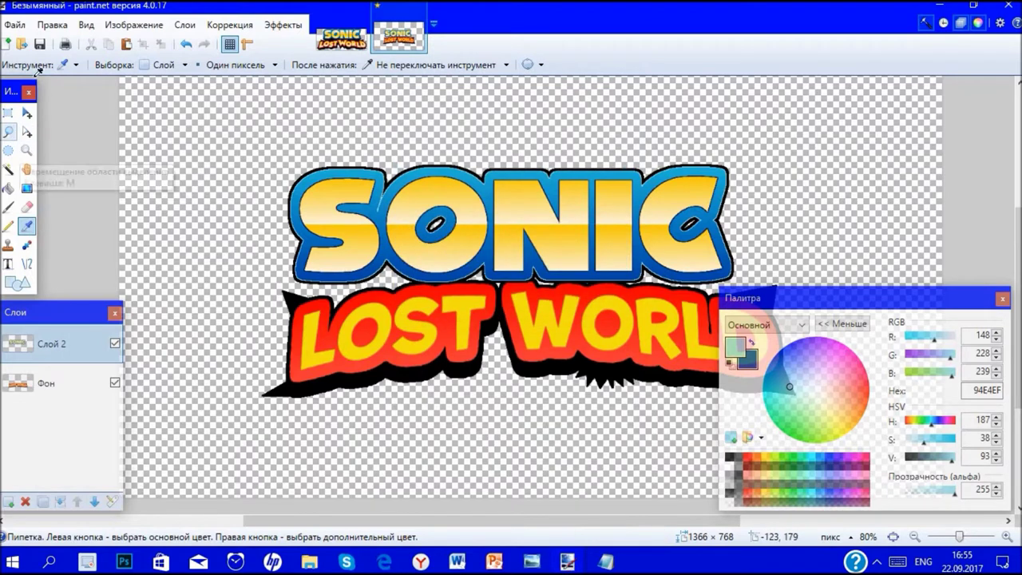
Move the whole SONIC layer about 5 px right and 11 px up, check the reference logo and clear the selection.
click(52, 25)
click(68, 237)
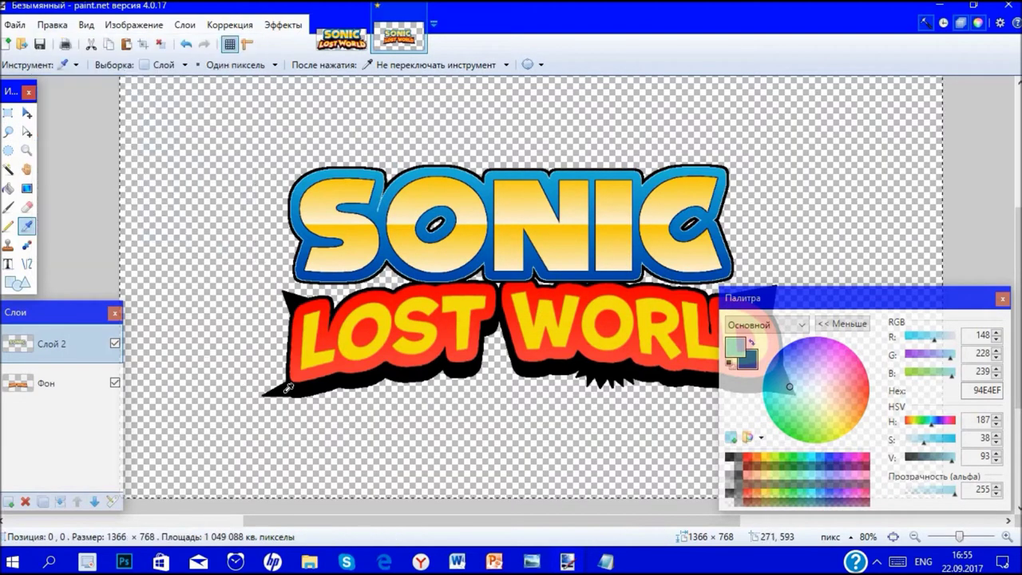
scroll(289, 386, right, 3)
click(26, 113)
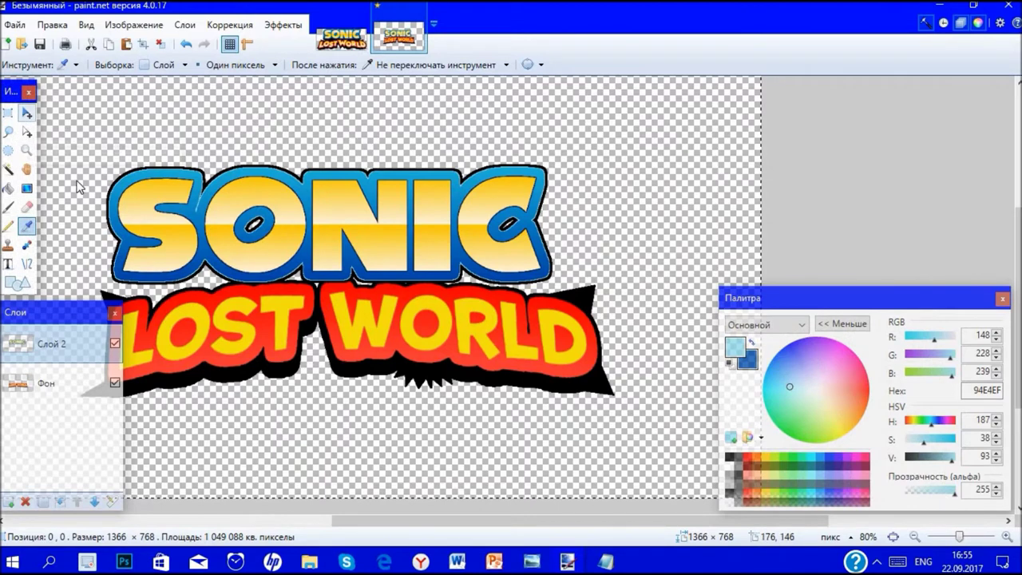
drag(252, 323, 307, 331)
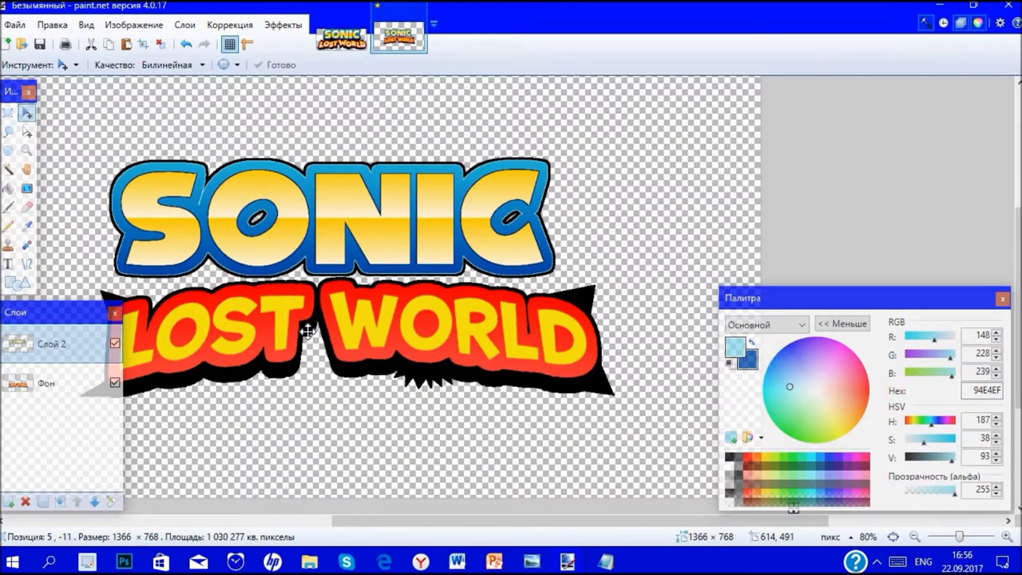
click(342, 38)
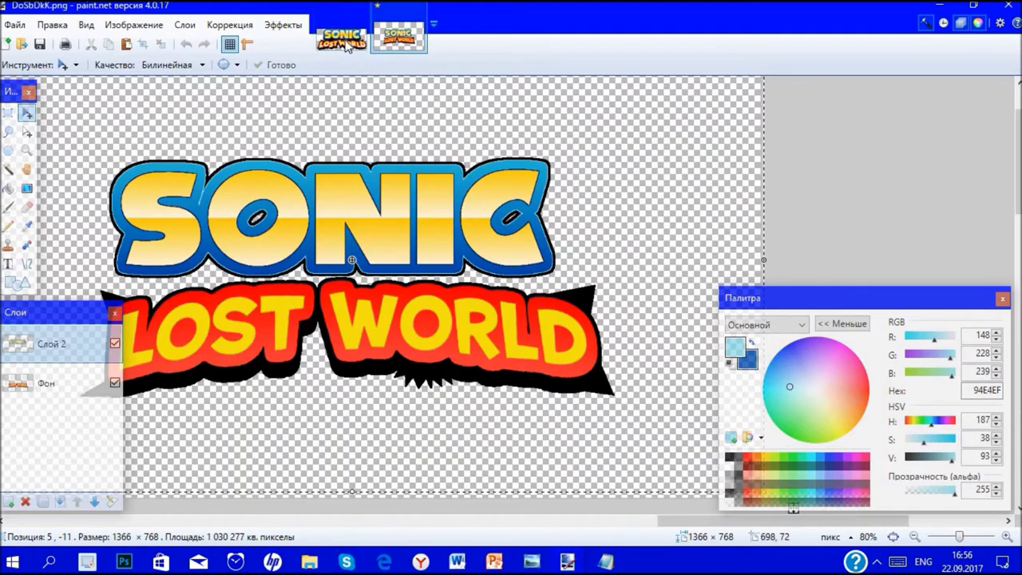
scroll(431, 332, down, 5)
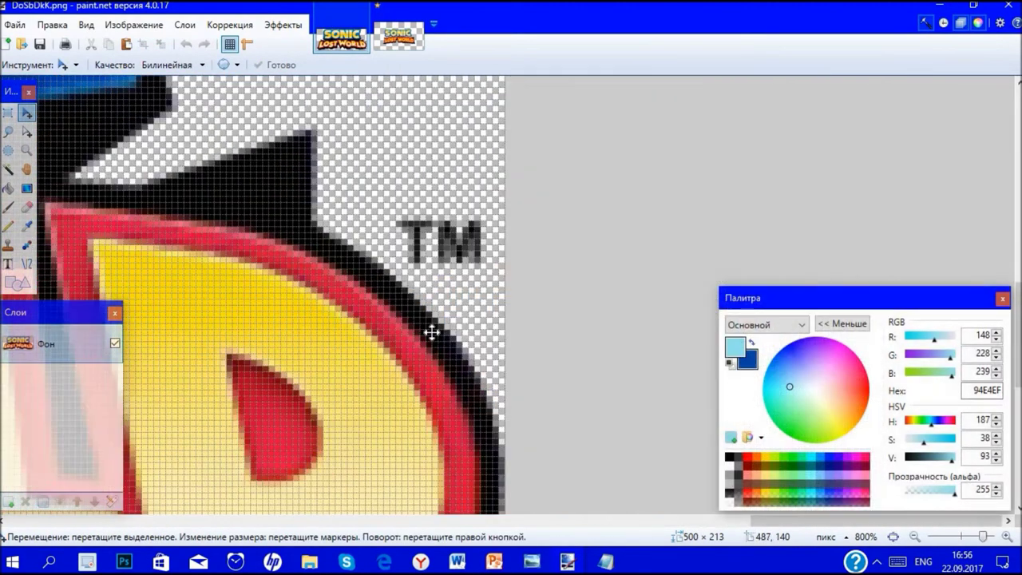
scroll(431, 306, down, 1)
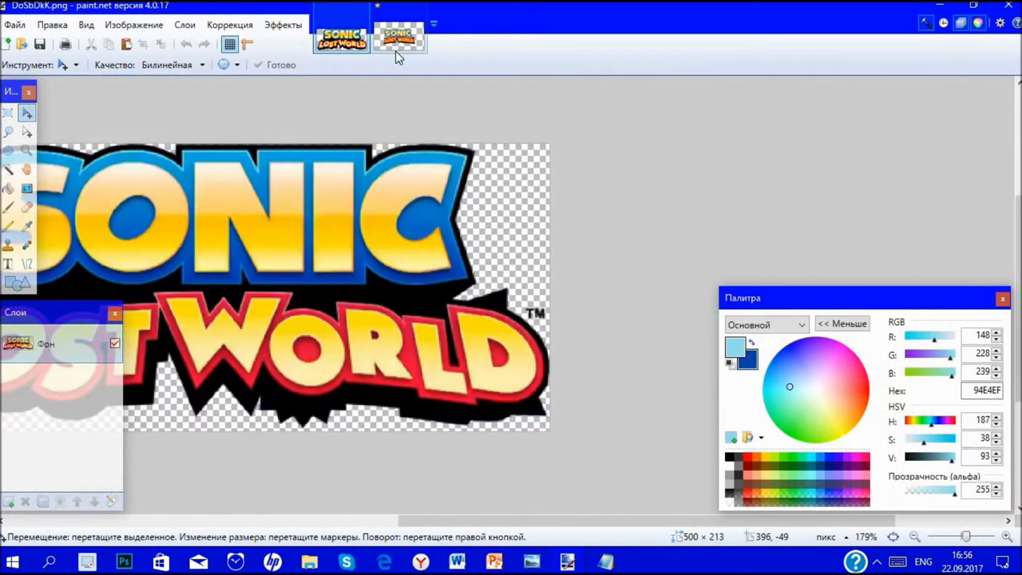
click(398, 41)
key(ctrl+d)
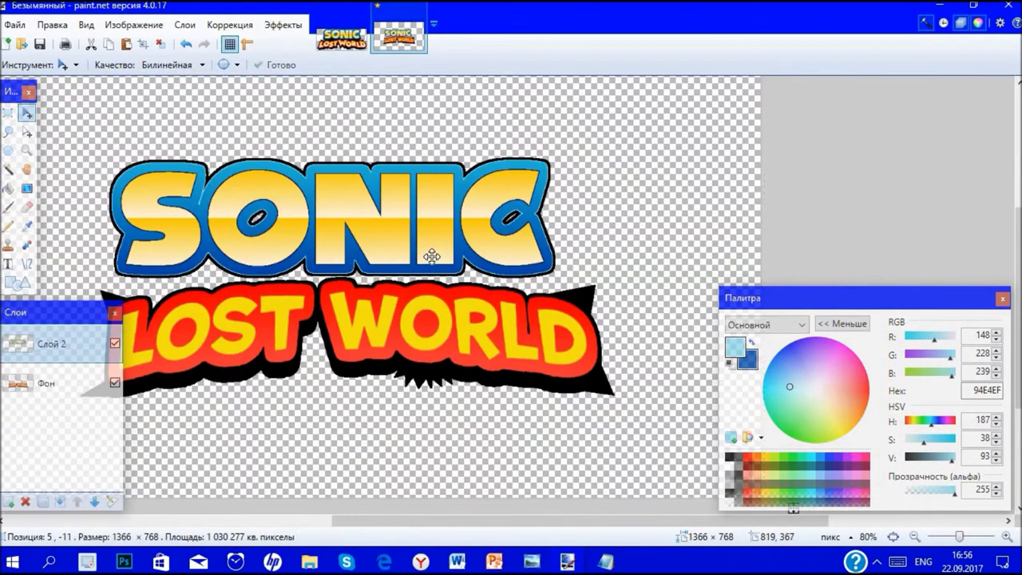
key(ctrl+a)
key(ctrl+d)
Draw two black connecting lines, width 2, from SONIC's lower corners to the L–O and L–D notches of LOST WORLD, about 85 px and 61 px long.
scroll(215, 295, up, 1)
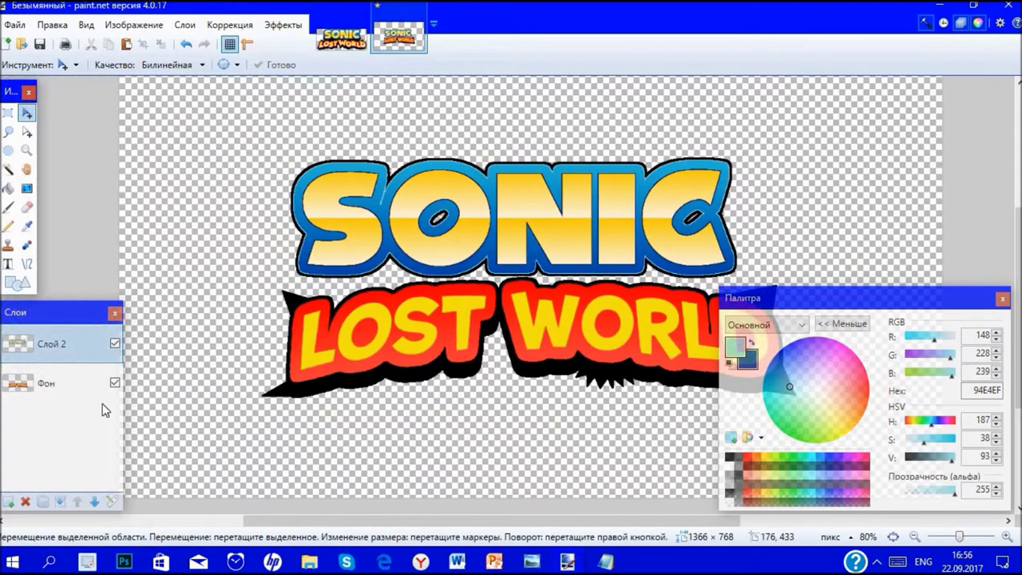
scroll(296, 292, up, 5)
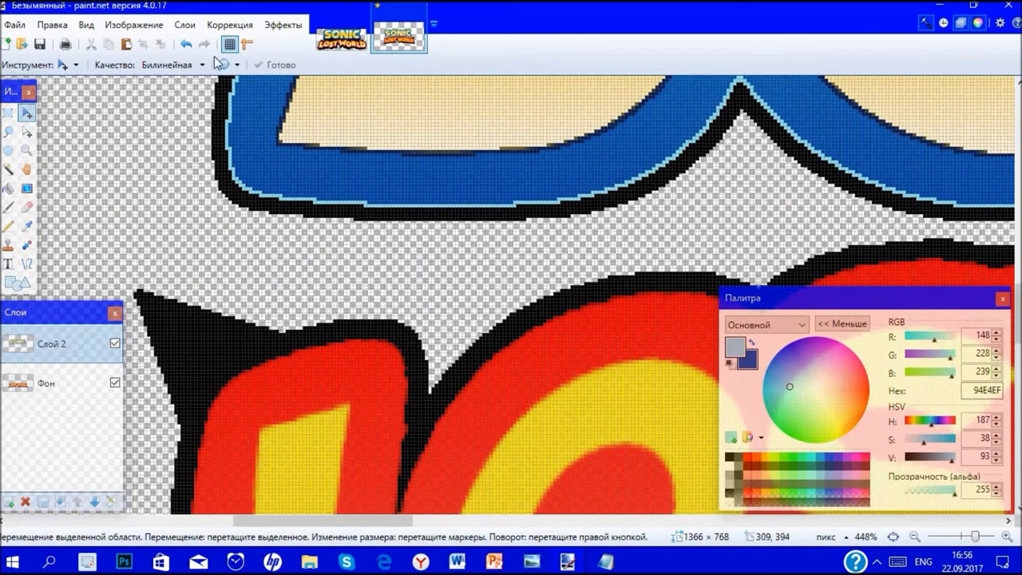
click(27, 264)
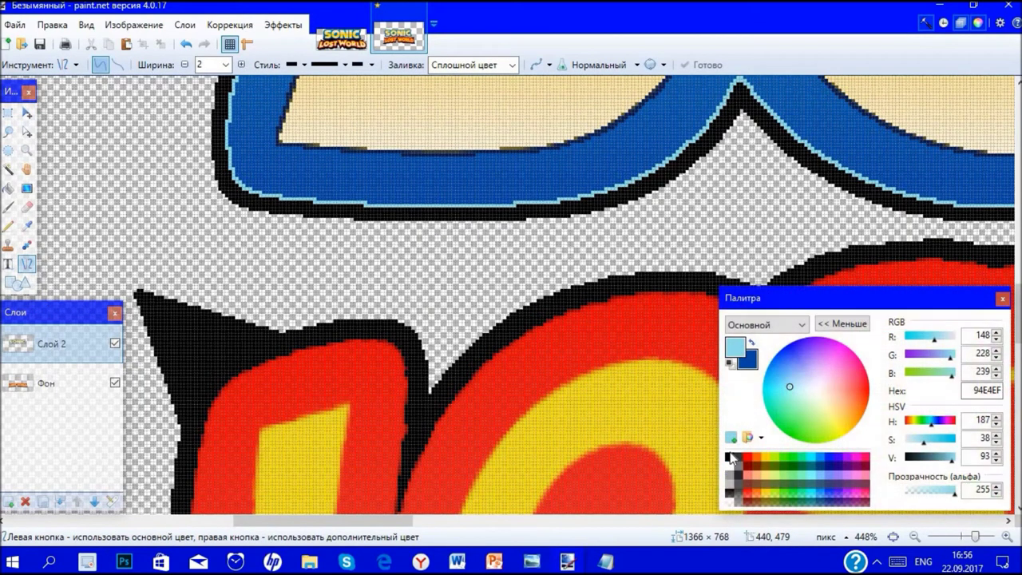
click(729, 458)
click(844, 324)
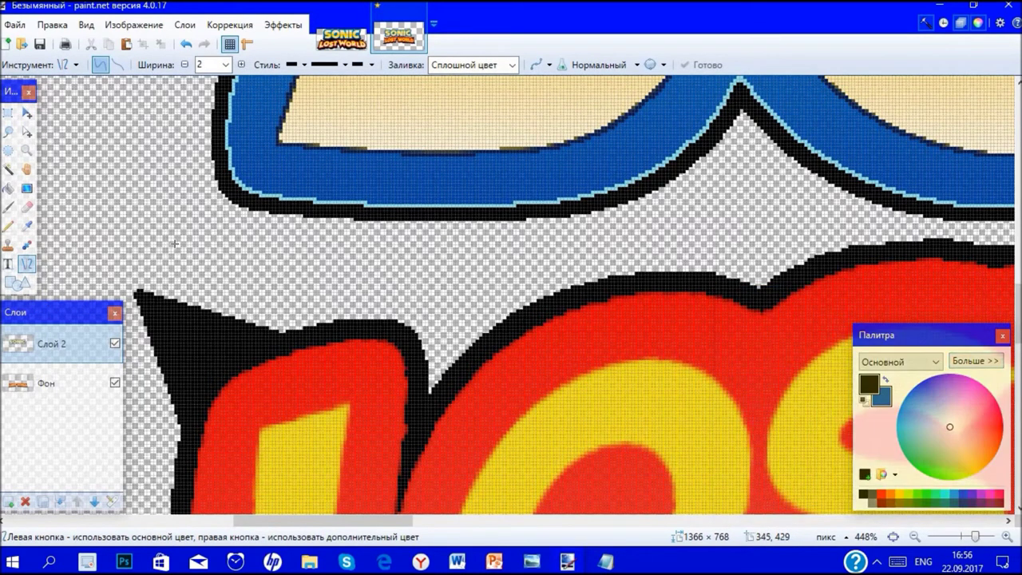
mouse_move(223, 196)
mouse_down()
mouse_move(486, 359)
mouse_move(479, 346)
mouse_up()
scroll(479, 347, right, 15)
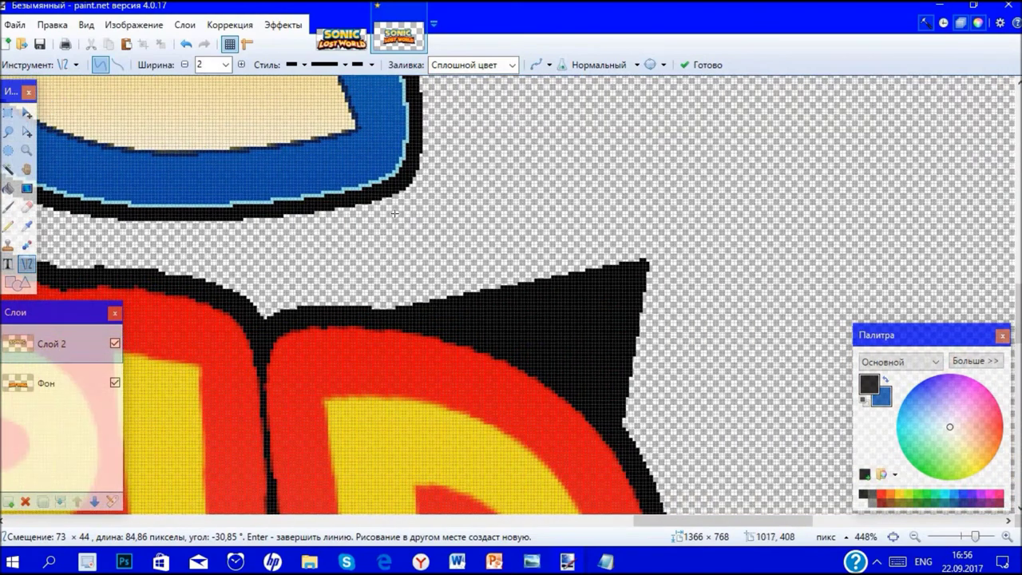
drag(407, 182, 264, 328)
scroll(341, 348, right, 3)
scroll(341, 348, left, 10)
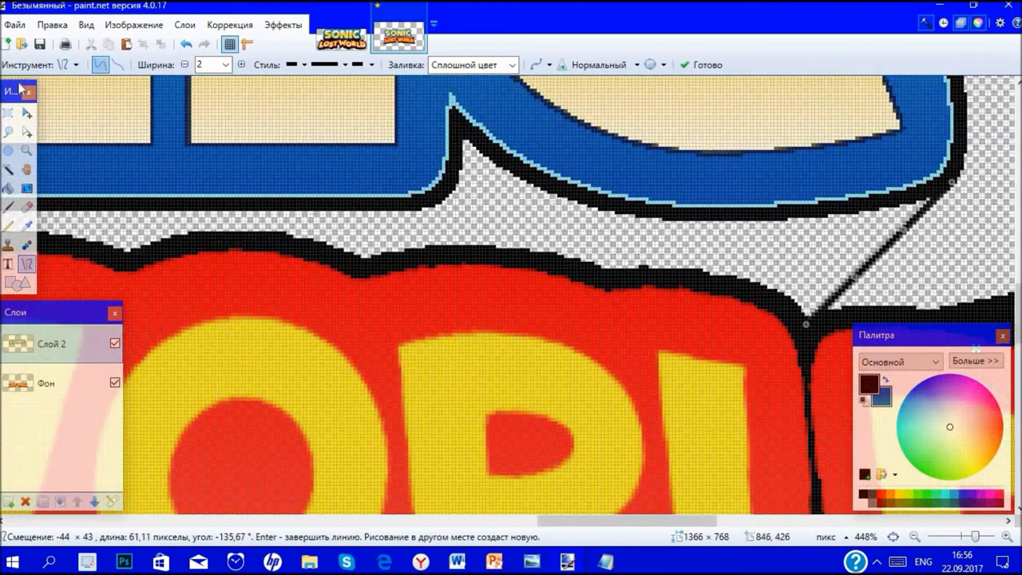
Merge the SONIC layer down into the background layer holding LOST WORLD.
click(8, 170)
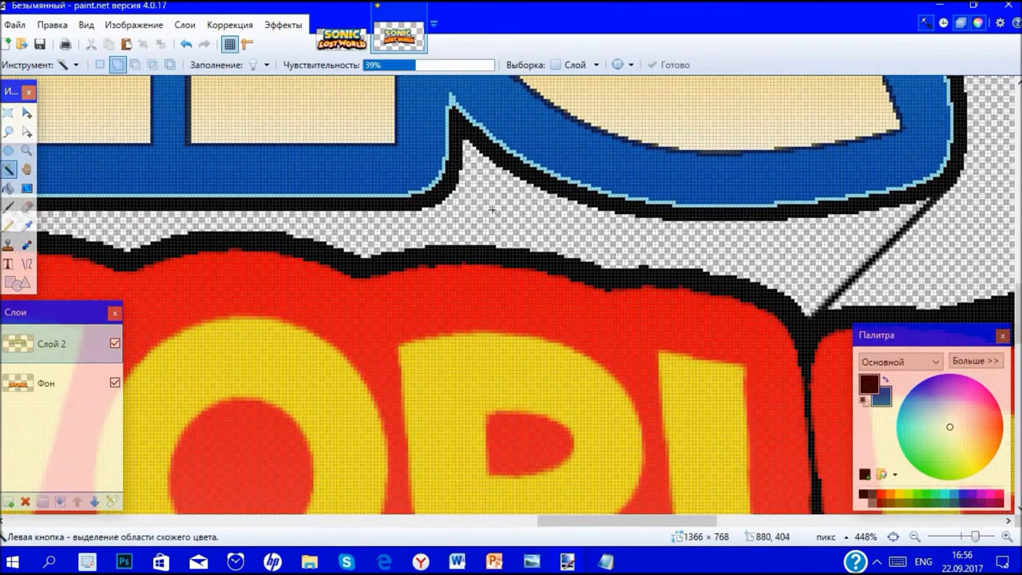
click(493, 210)
key(ctrl+d)
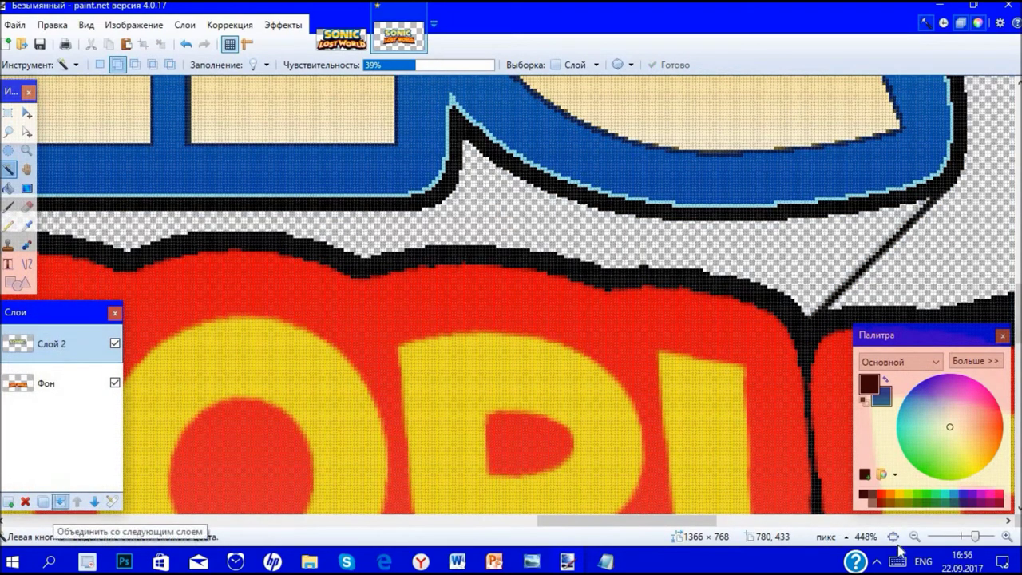
click(60, 501)
key(ctrl+b)
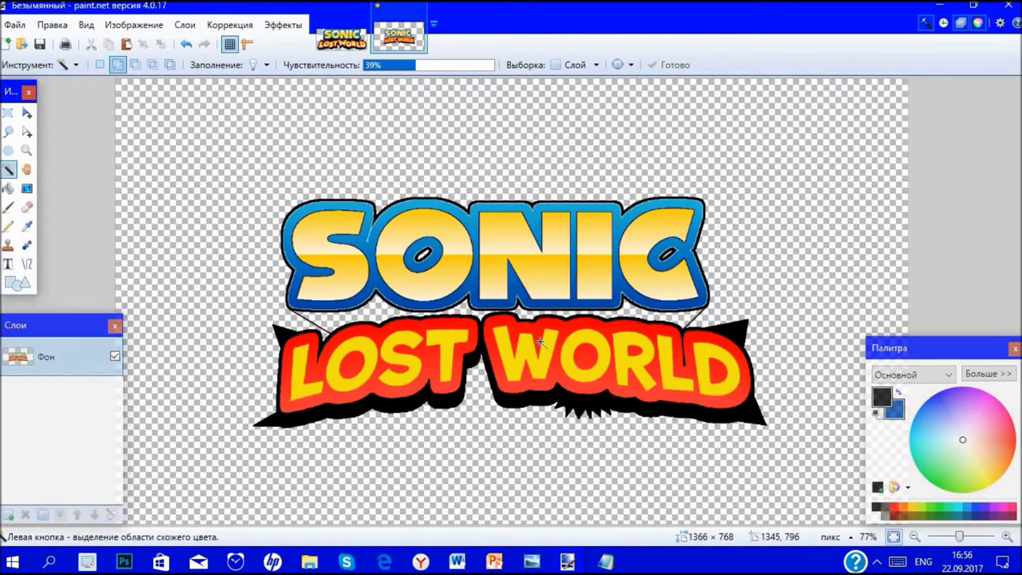
Select the enclosed gap between SONIC and LOST WORLD with the Magic Wand and fill it with black.
click(359, 322)
key(BackSpace)
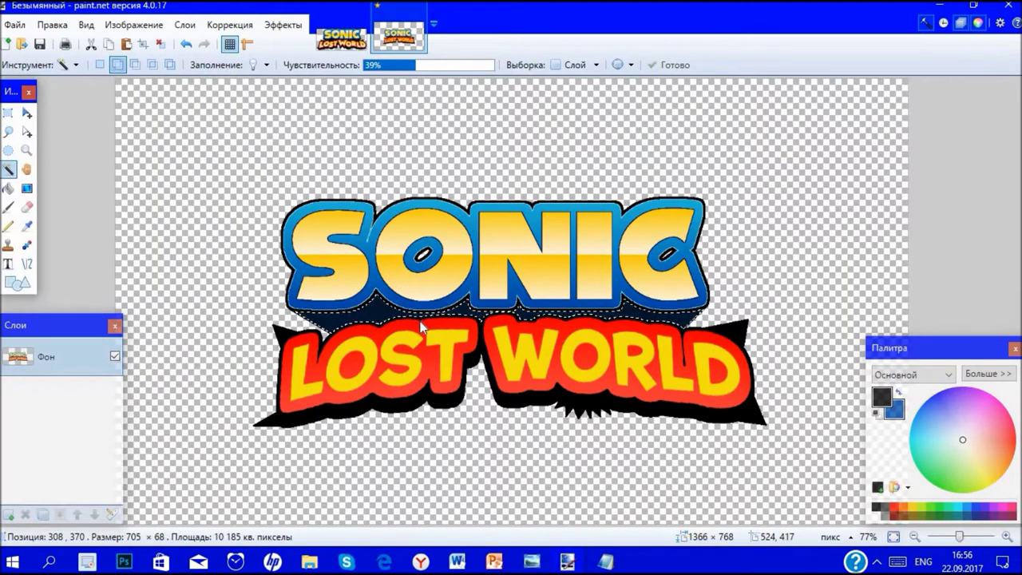
scroll(420, 326, up, 3)
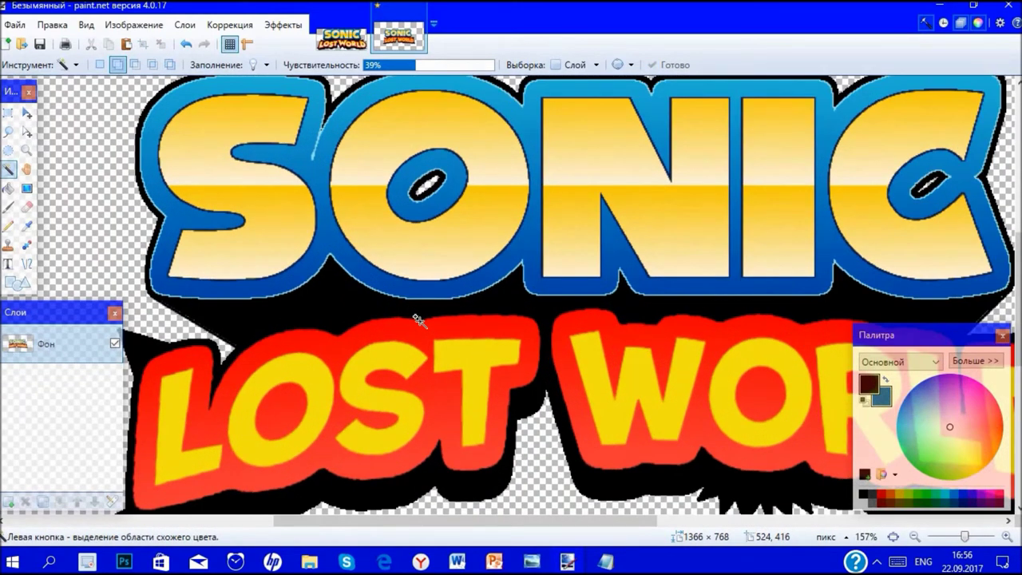
Sample the blue inside the O, lasso its black-rimmed hole with the pale outline and fill the selection with that blue.
scroll(447, 168, up, 5)
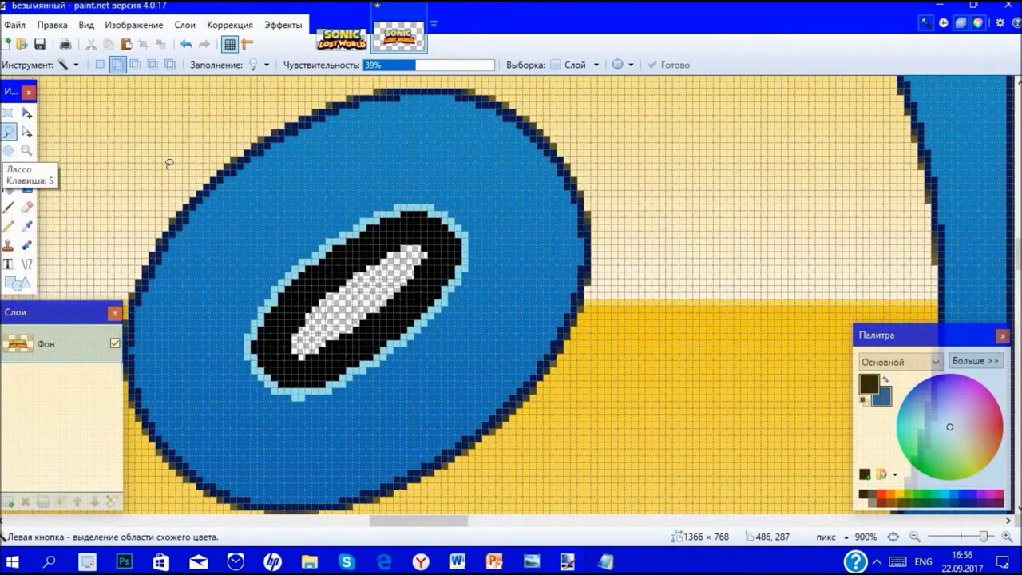
click(8, 131)
click(26, 226)
click(364, 169)
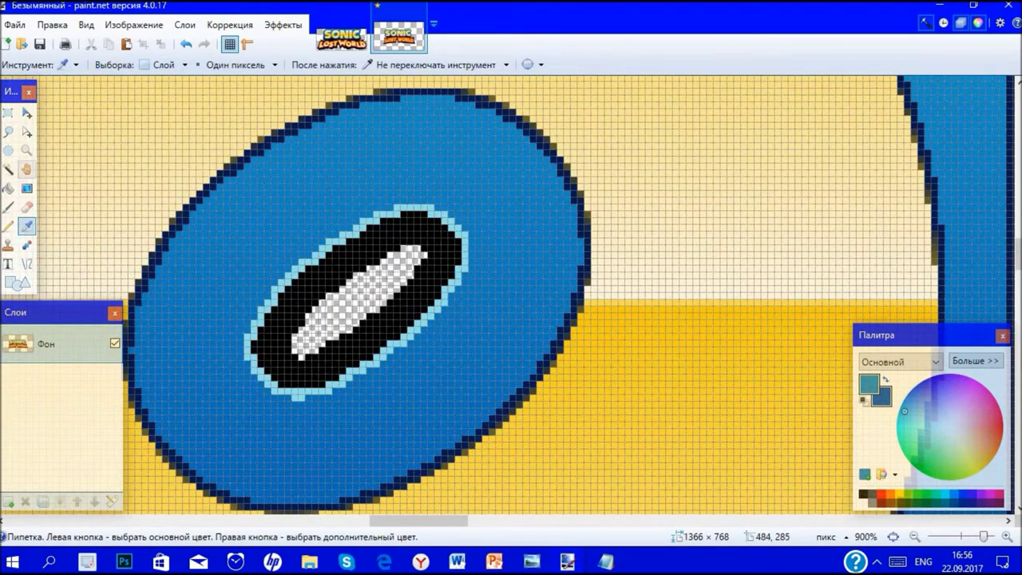
click(8, 131)
mouse_move(423, 178)
mouse_down()
mouse_move(202, 294)
mouse_move(246, 382)
mouse_move(447, 335)
mouse_move(479, 309)
mouse_move(492, 235)
mouse_move(225, 275)
mouse_move(218, 374)
mouse_move(420, 366)
mouse_move(442, 337)
mouse_move(264, 363)
mouse_move(245, 414)
mouse_move(362, 400)
mouse_move(393, 349)
mouse_up()
key(BackSpace)
key(ctrl+d)
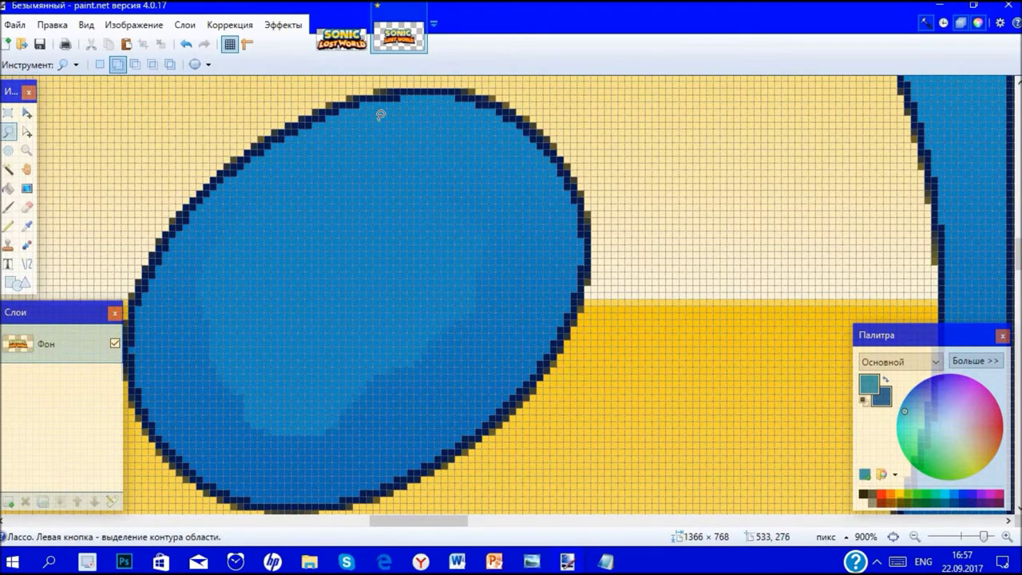
Select the entire blue centre of the O with the Magic Wand, fill it with the sampled blue and clear the selection.
key(s)
key(s)
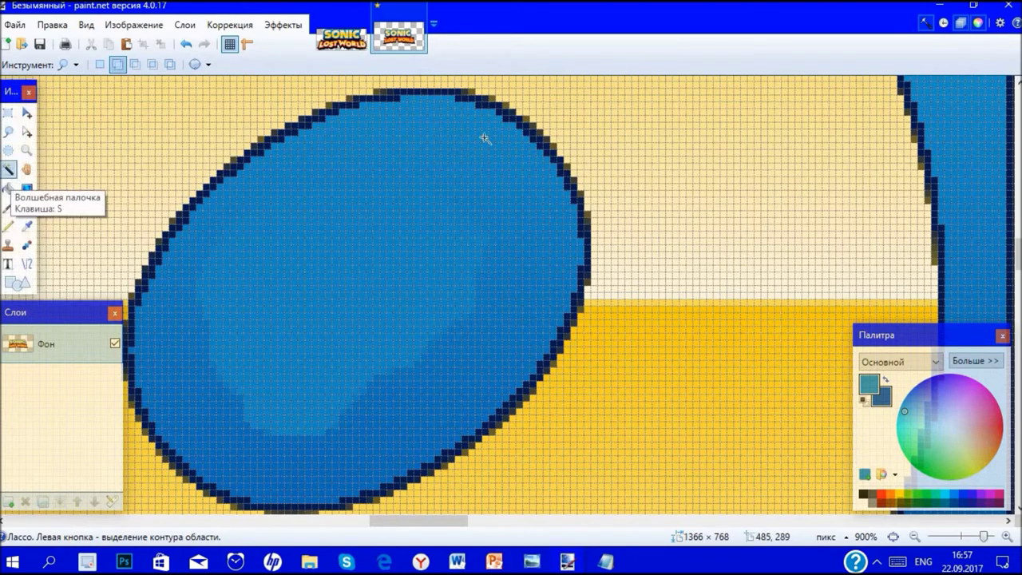
click(484, 138)
key(BackSpace)
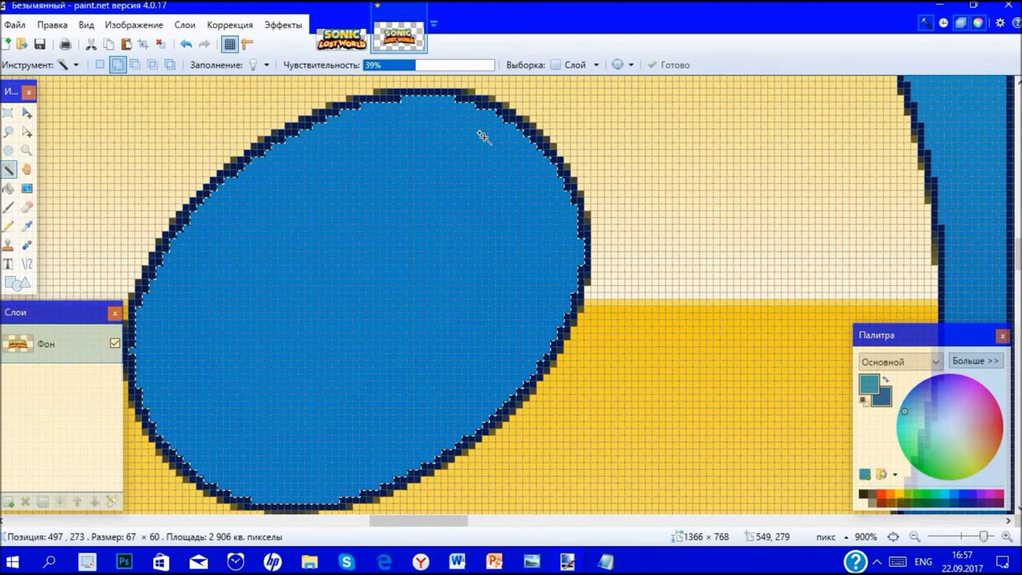
key(ctrl+b)
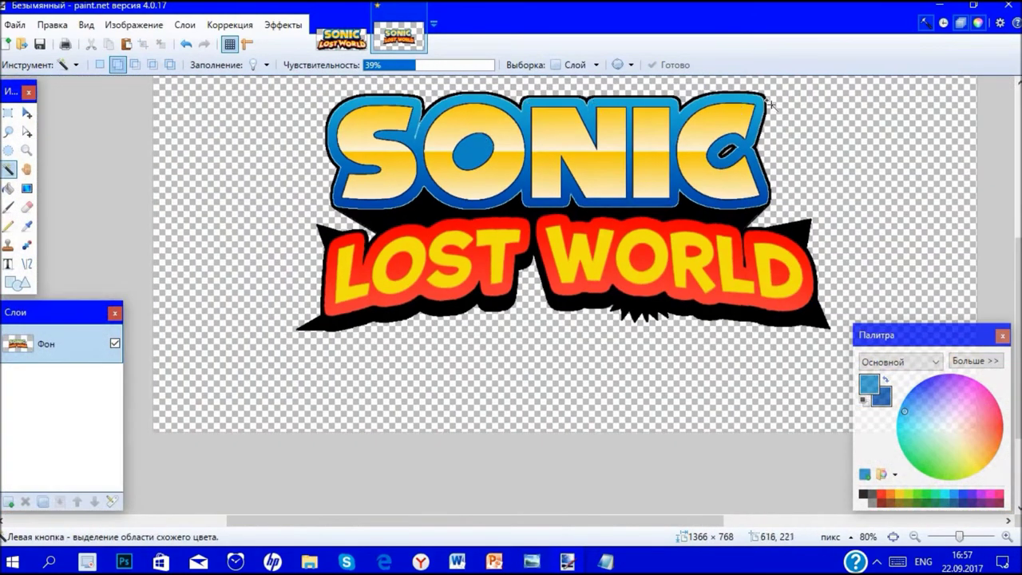
Sample the blues just above and below the hole in the C of SONIC as the primary and secondary colours.
scroll(748, 143, up, 8)
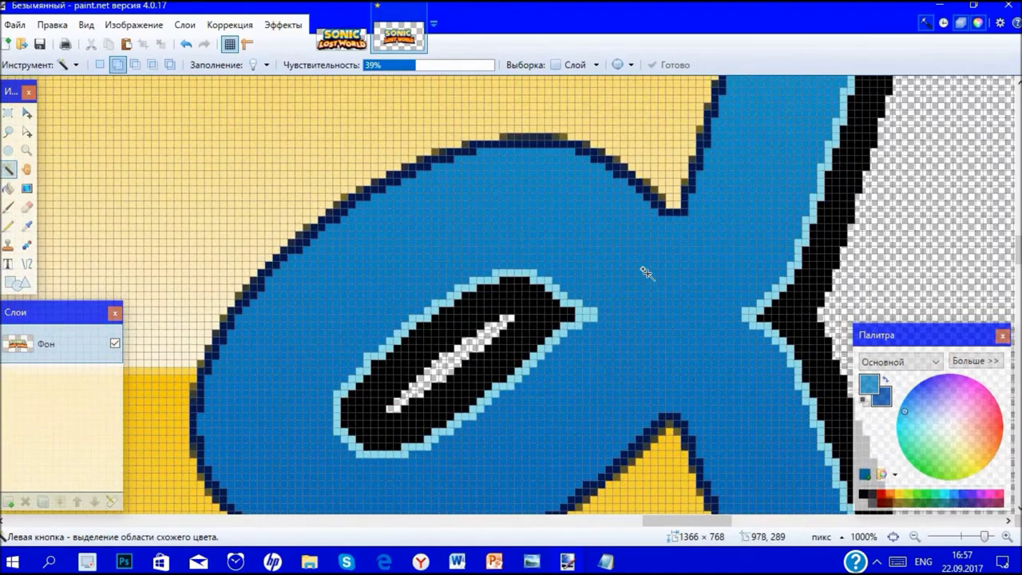
scroll(646, 274, down, 1)
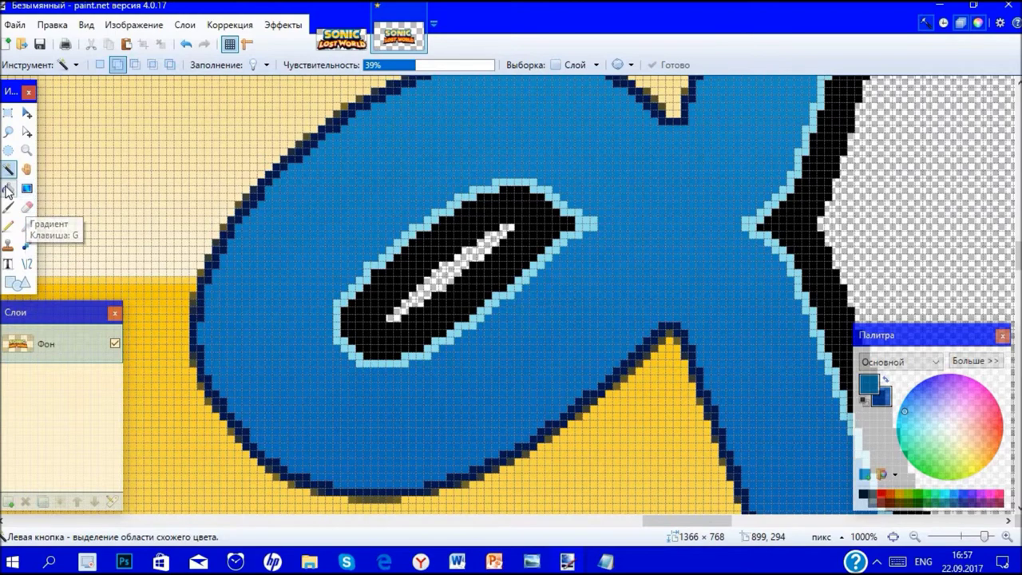
click(27, 226)
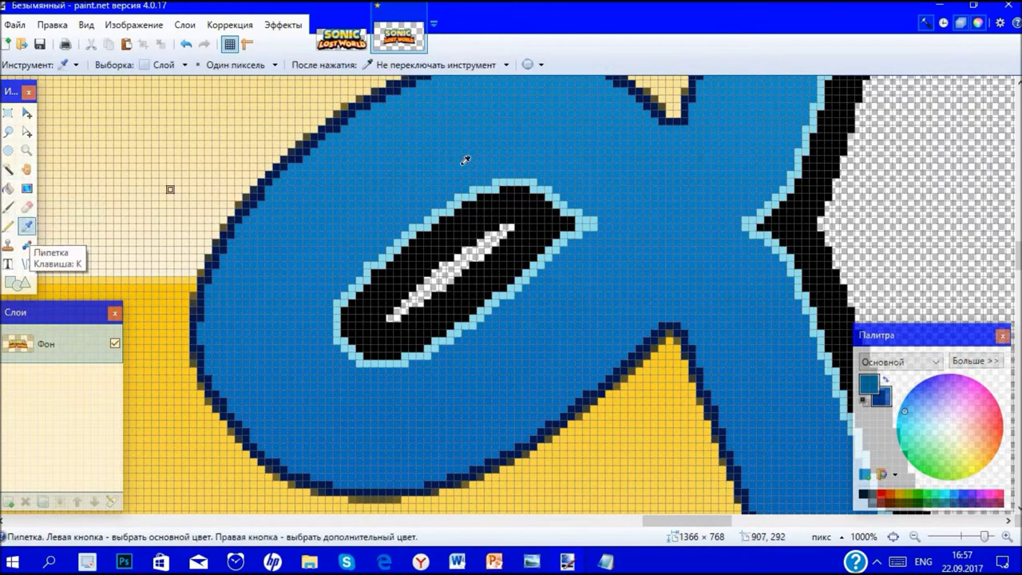
scroll(489, 237, up, 1)
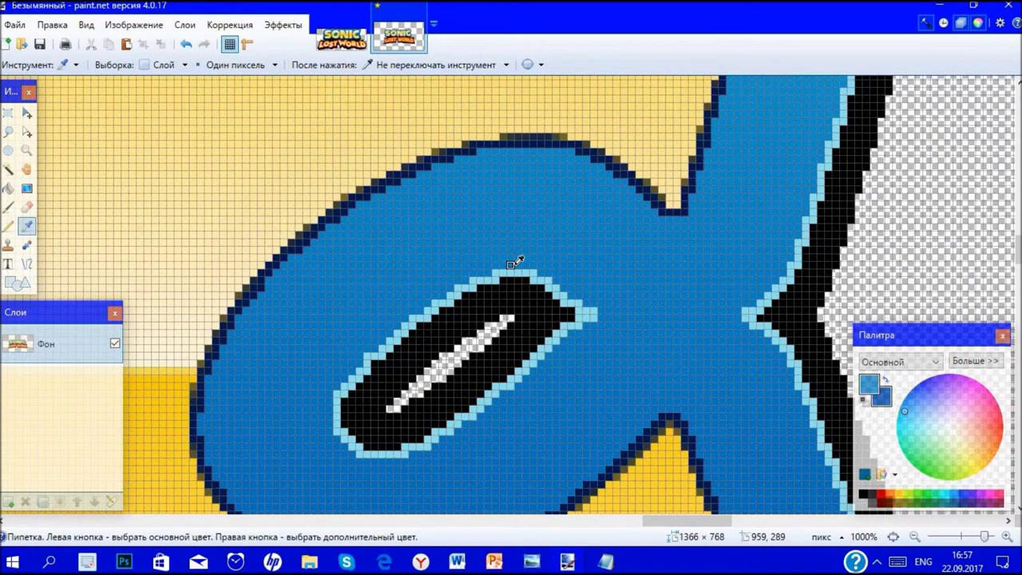
right_click(375, 461)
Select the C's black hole, pale outline and transparent sliver with the Magic Wand, fill them with a vertical blue gradient and deselect.
click(8, 169)
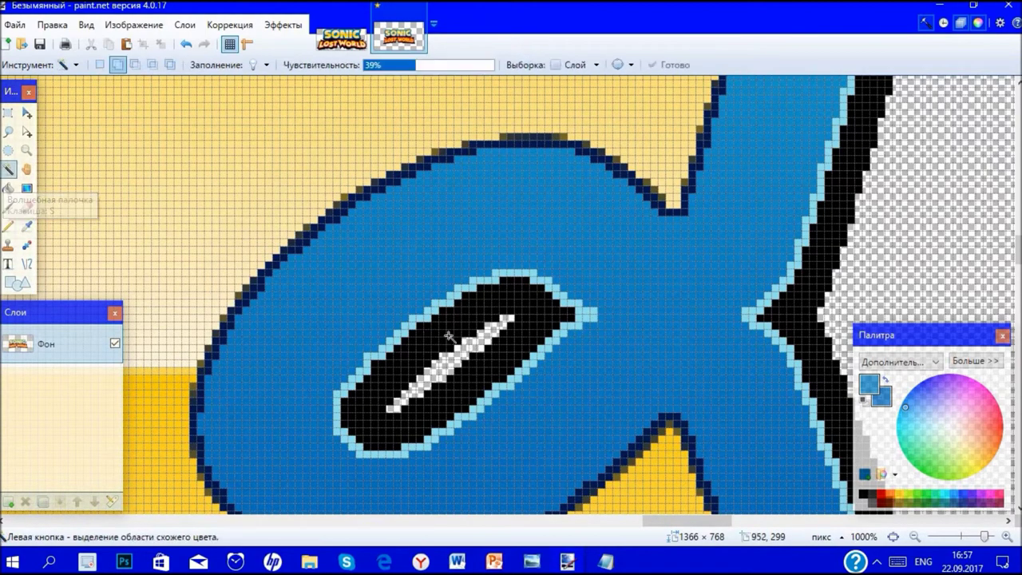
click(450, 336)
scroll(406, 387, up, 2)
ctrl+click(399, 404)
ctrl+click(344, 343)
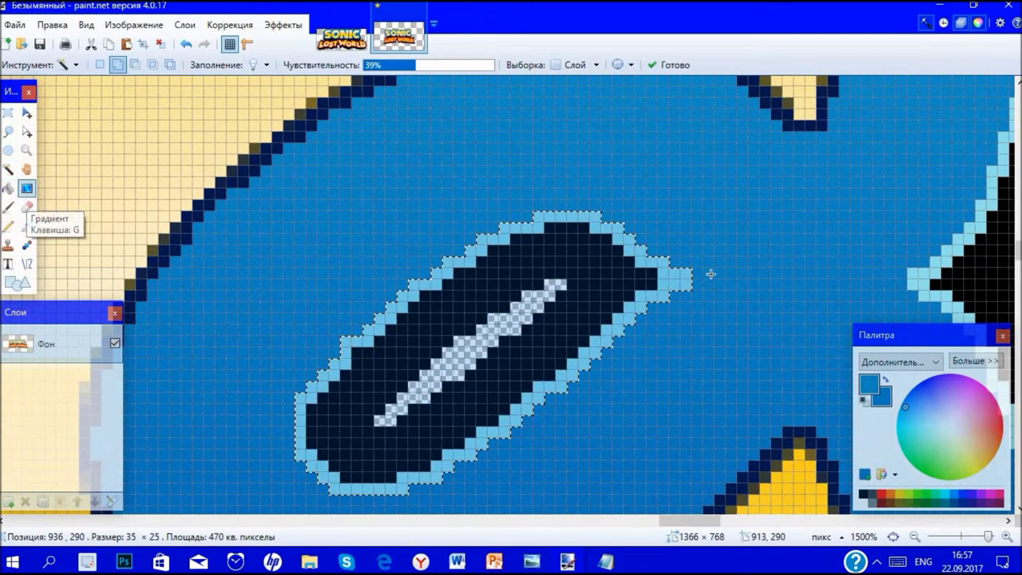
click(27, 189)
drag(566, 211, 568, 495)
key(ctrl+d)
Compare the whole recreated logo with the reference image DoSbDkK.png.
scroll(569, 494, down, 4)
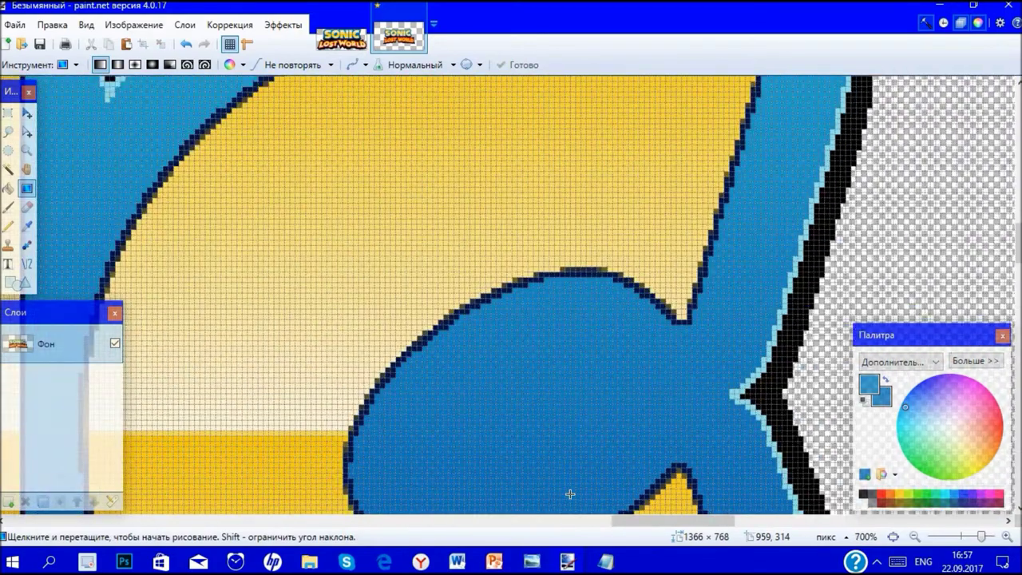
scroll(570, 495, down, 8)
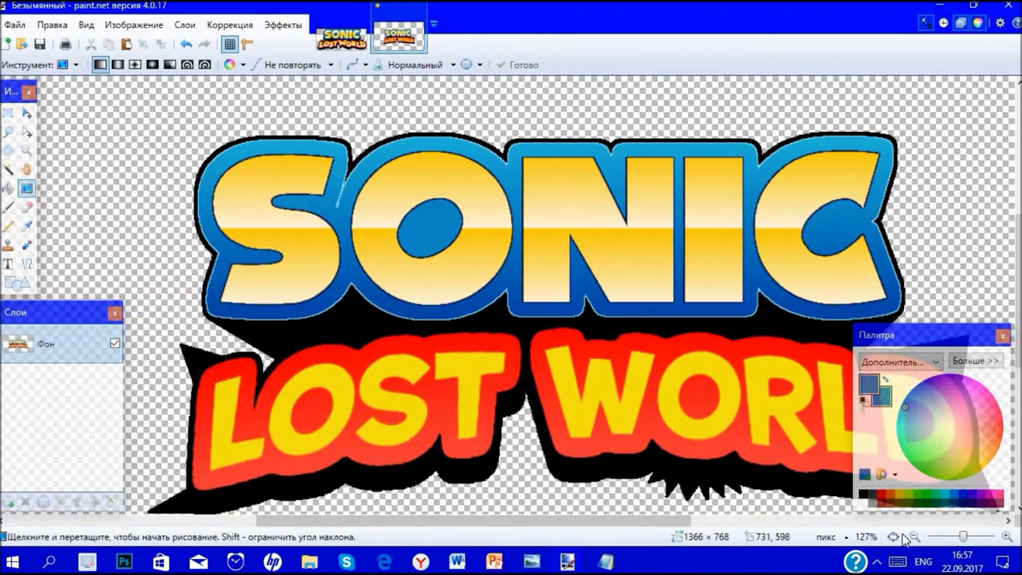
click(894, 538)
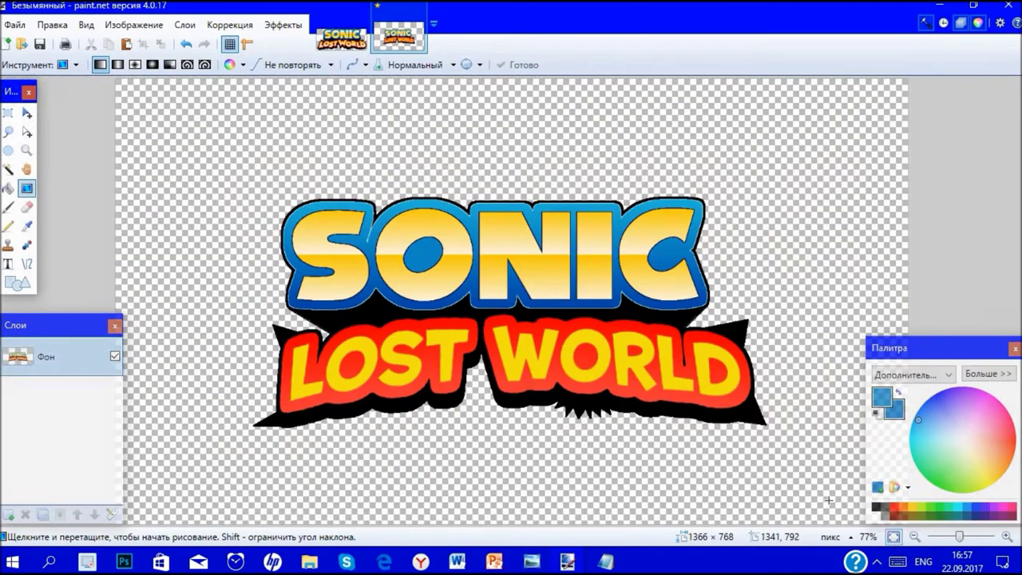
click(341, 38)
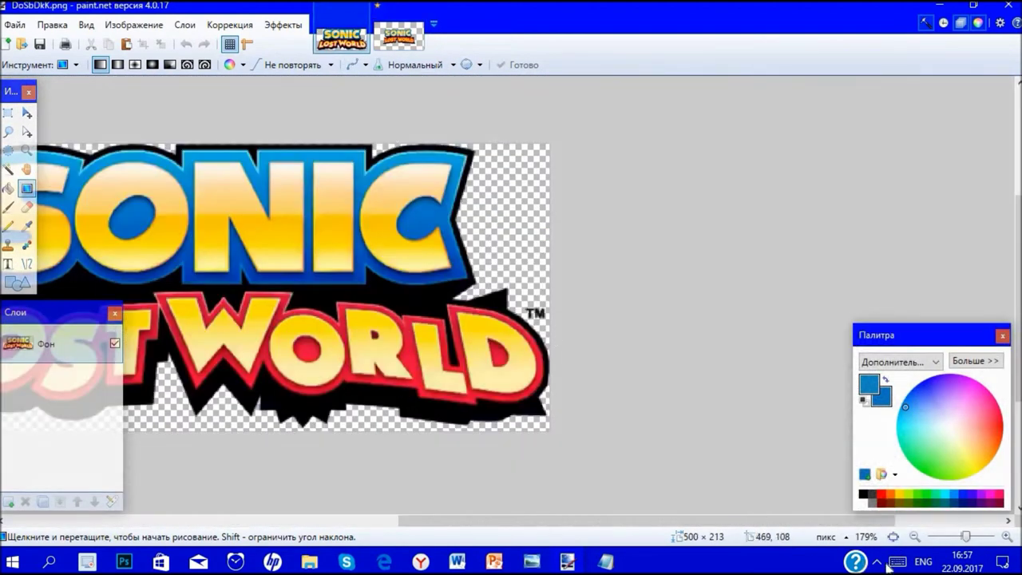
click(894, 539)
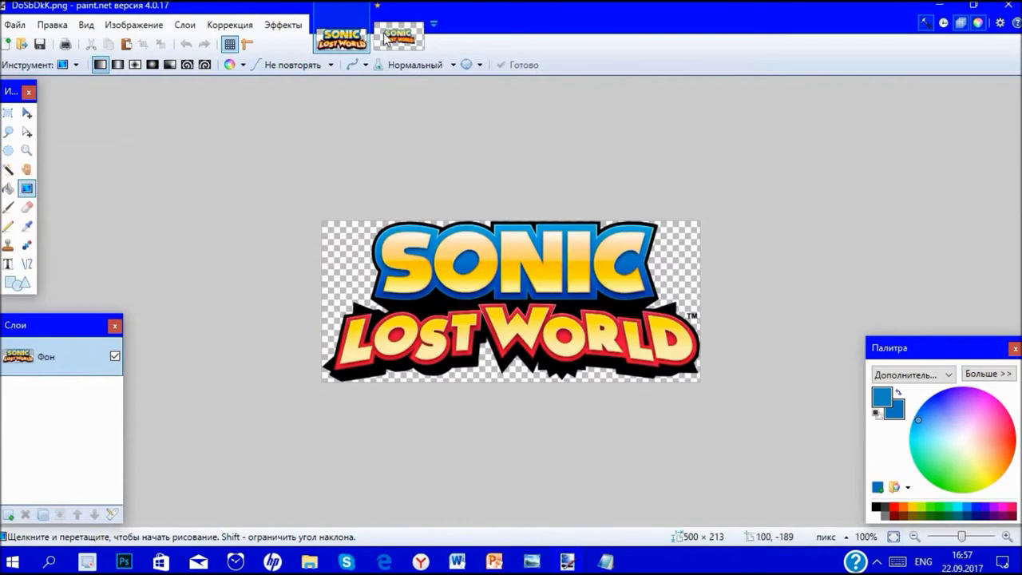
click(388, 41)
click(358, 41)
click(404, 44)
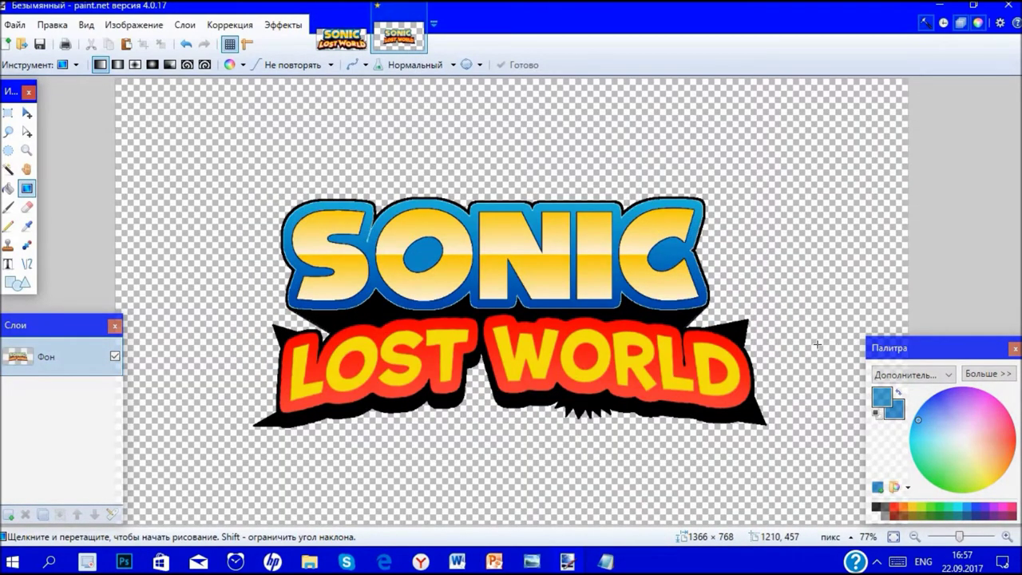
Choose Calibri as the font for the Text tool.
click(7, 263)
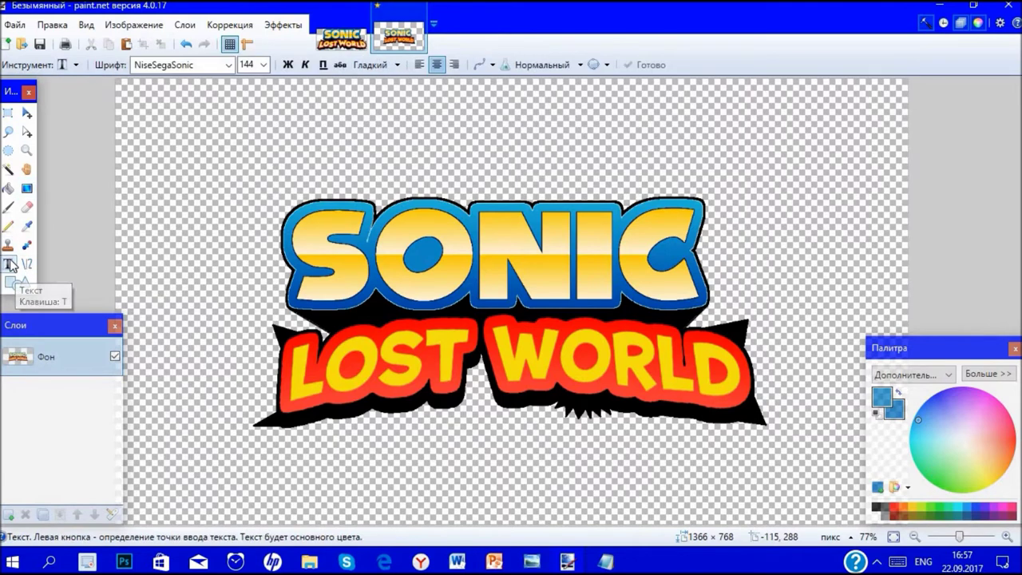
click(228, 65)
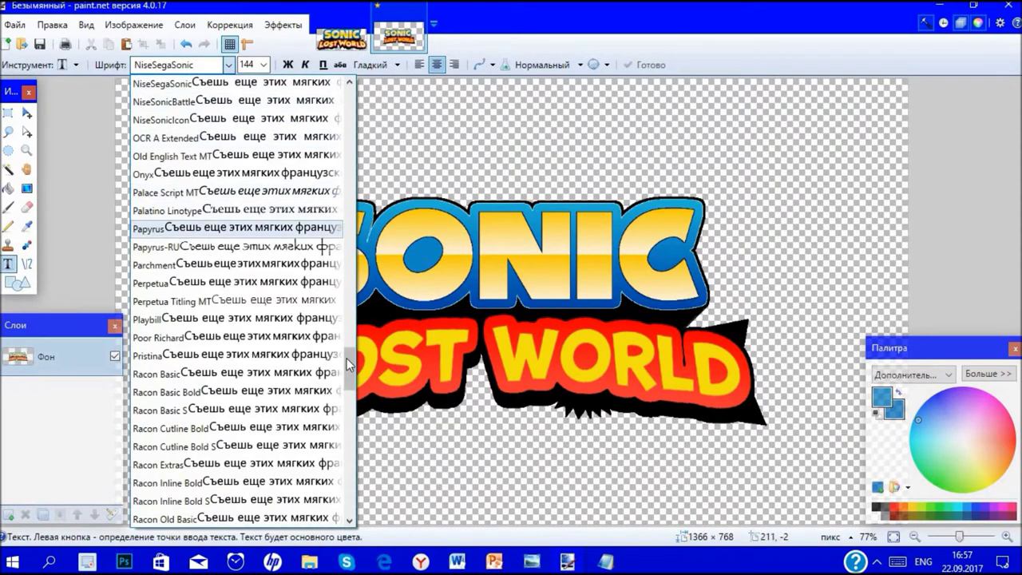
drag(350, 369, 351, 95)
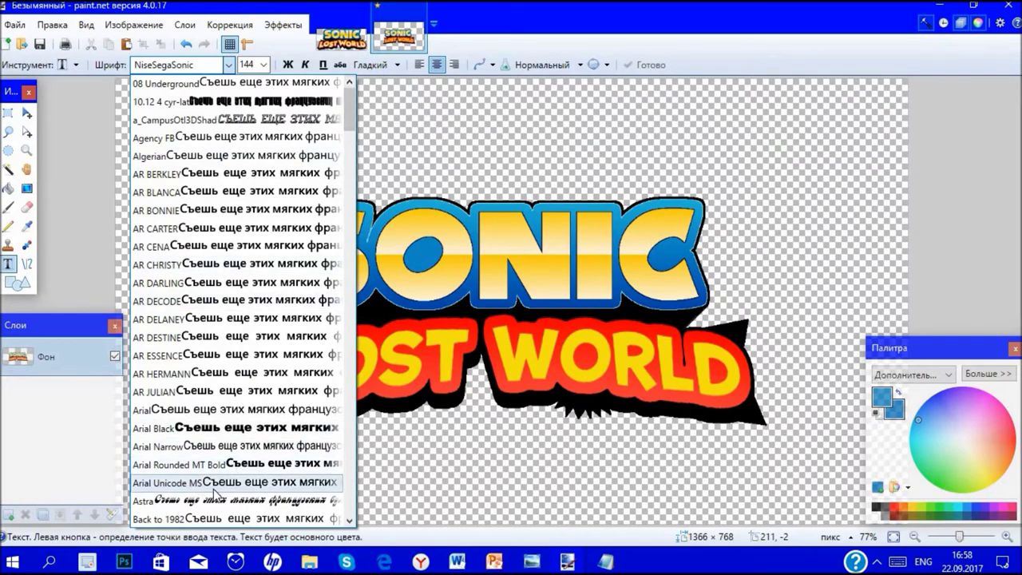
scroll(219, 465, down, 8)
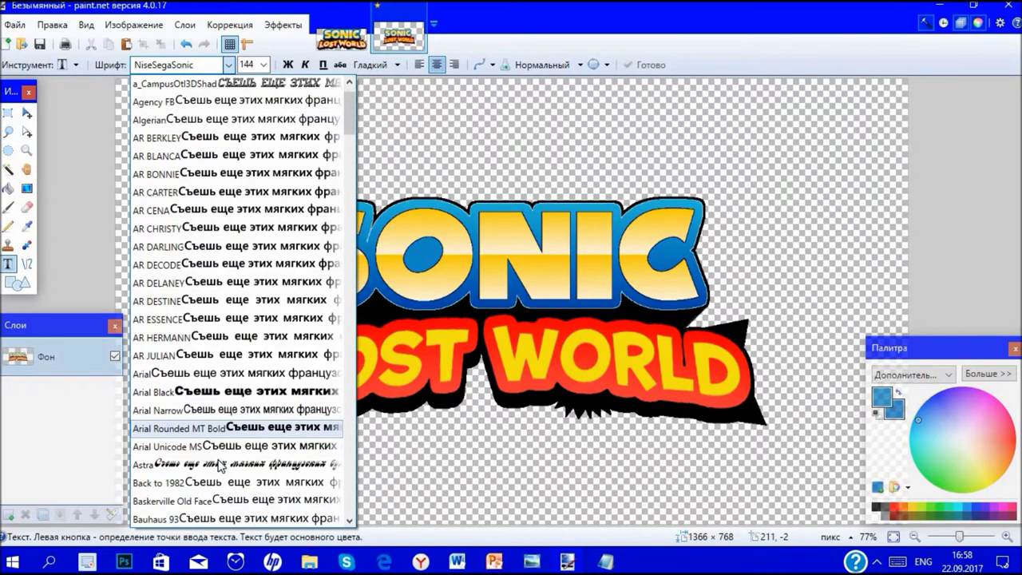
scroll(219, 465, down, 2)
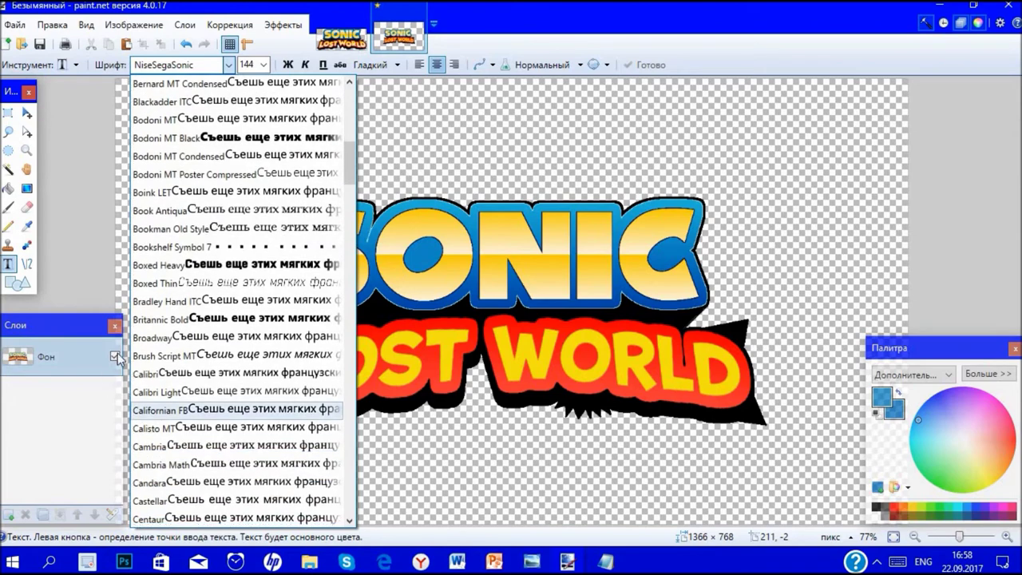
click(181, 377)
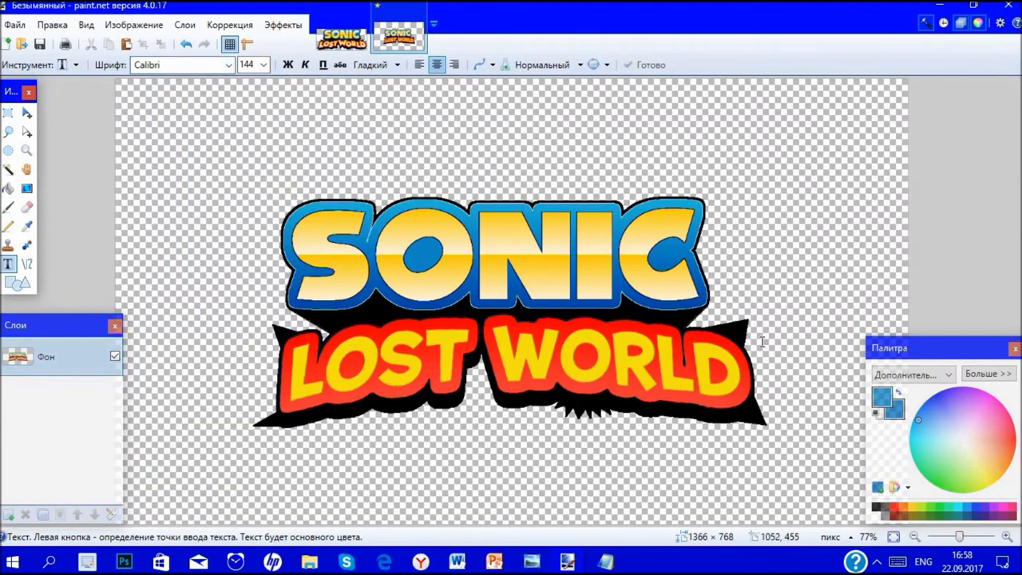
Add the text "TM" at size 12 beside the black spike above the D of WORLD.
click(382, 32)
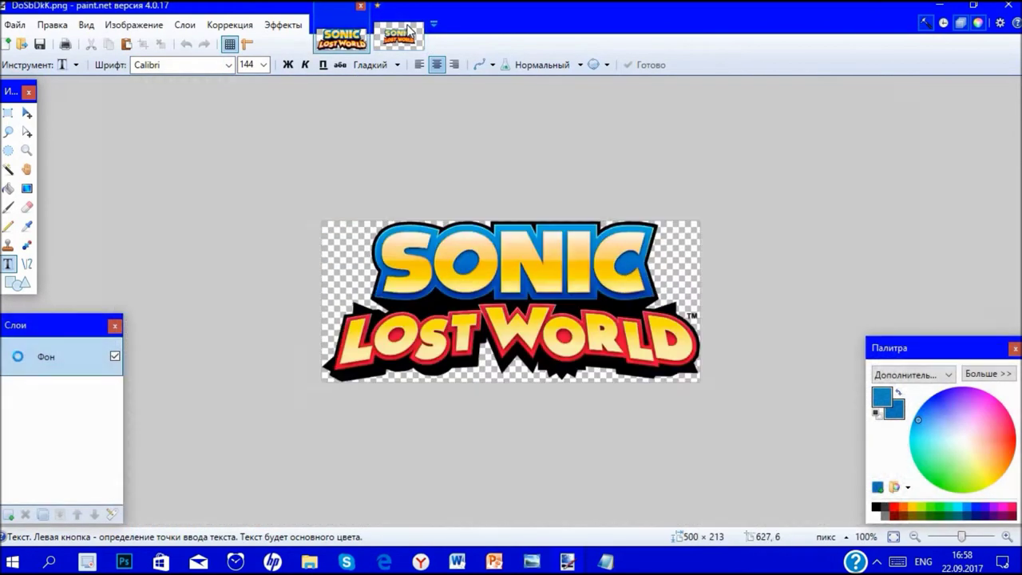
scroll(758, 339, up, 2)
scroll(759, 340, up, 4)
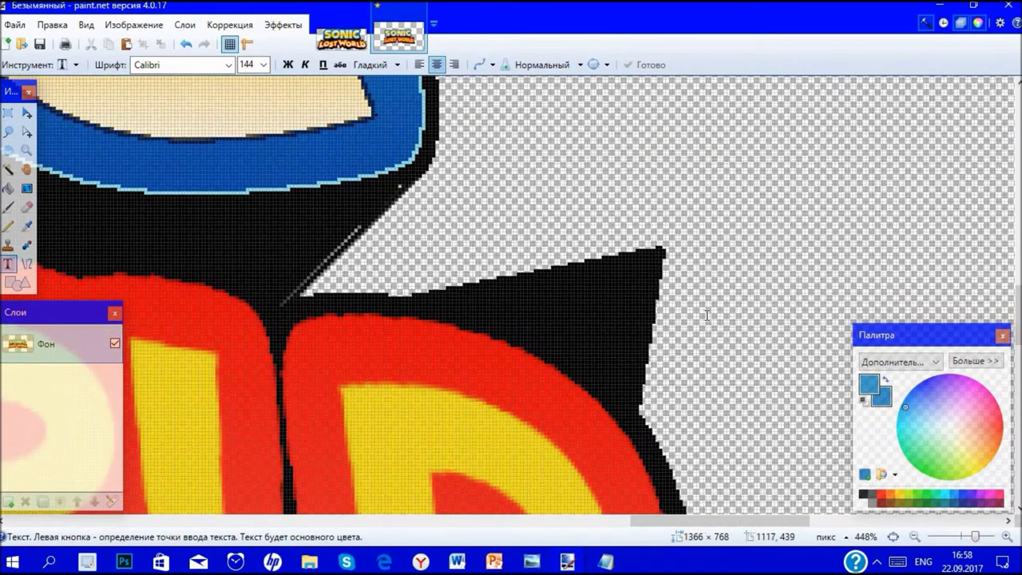
click(679, 287)
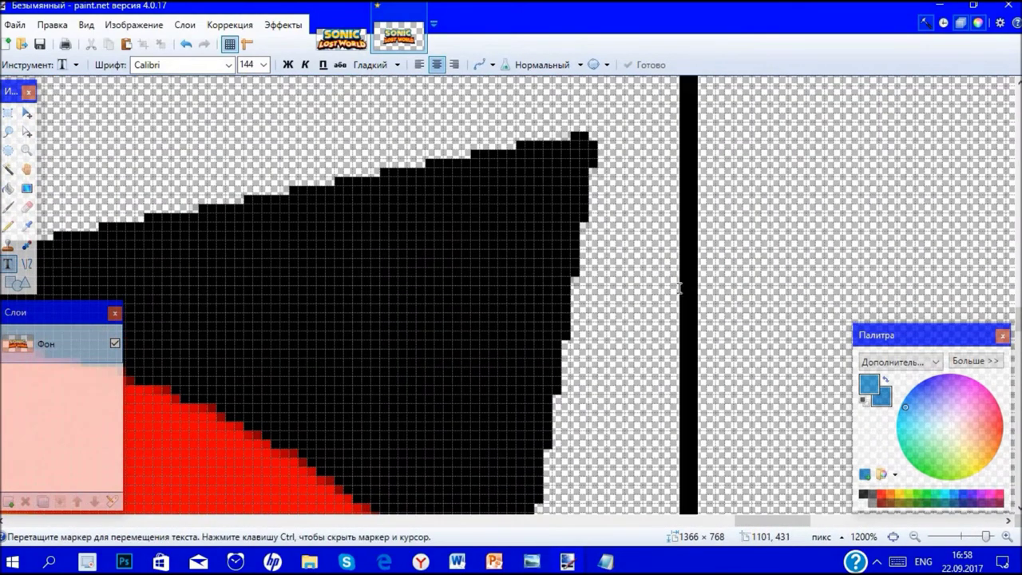
click(263, 64)
click(246, 126)
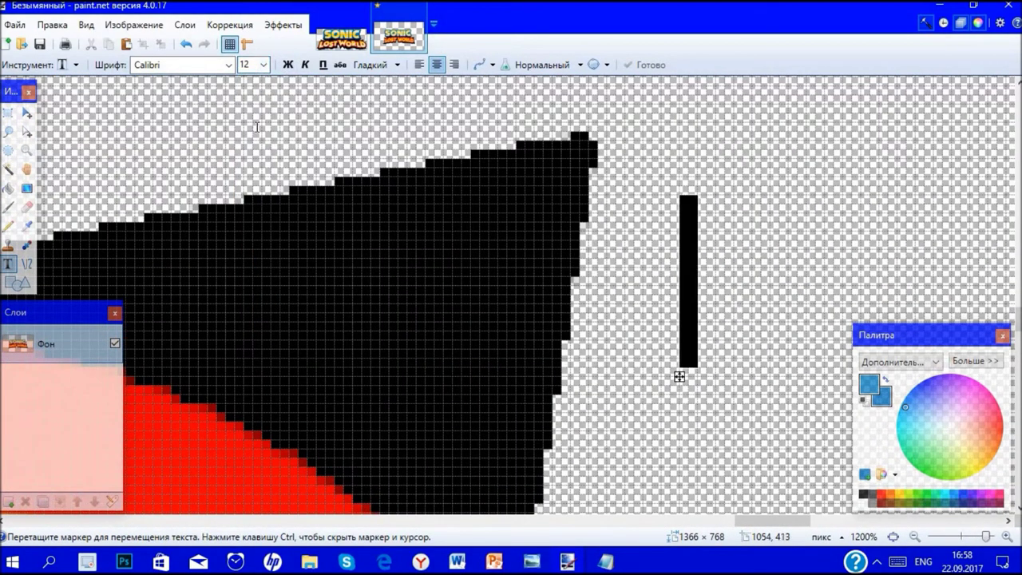
text(TM)
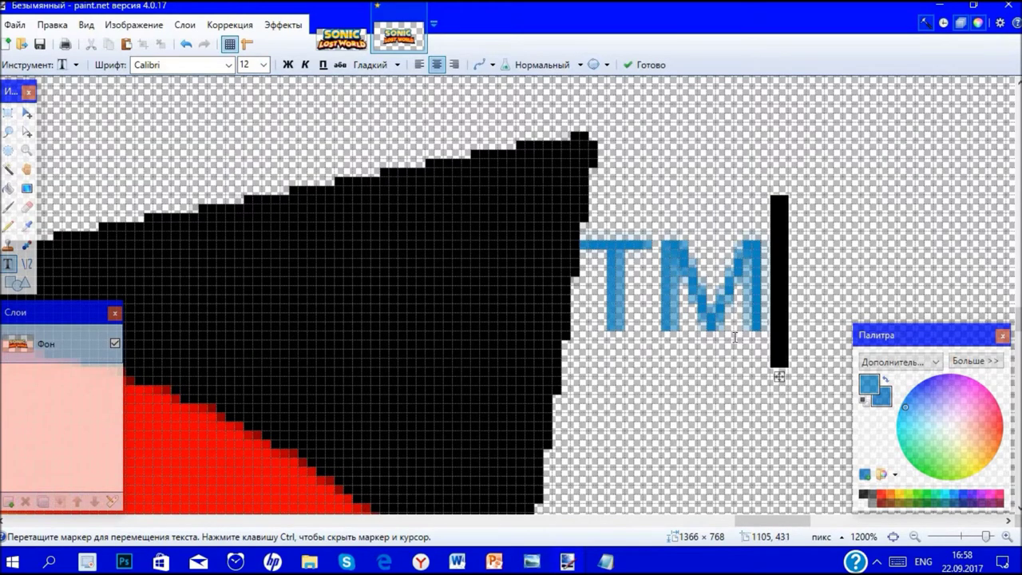
Move the TM mark slightly away from the black spike, colour it black and compare the finished logo with the reference image.
drag(779, 375, 802, 370)
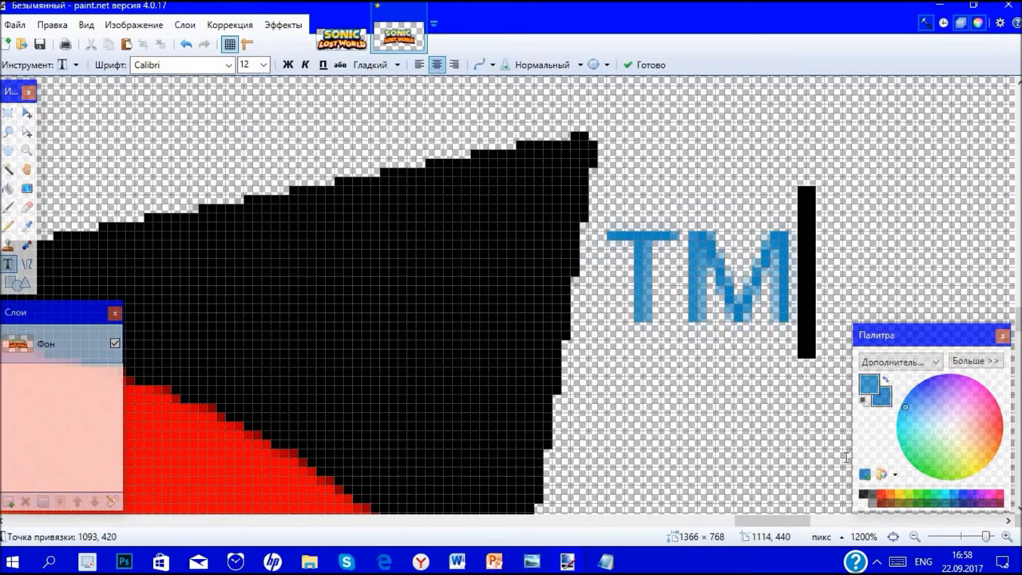
right_click(865, 496)
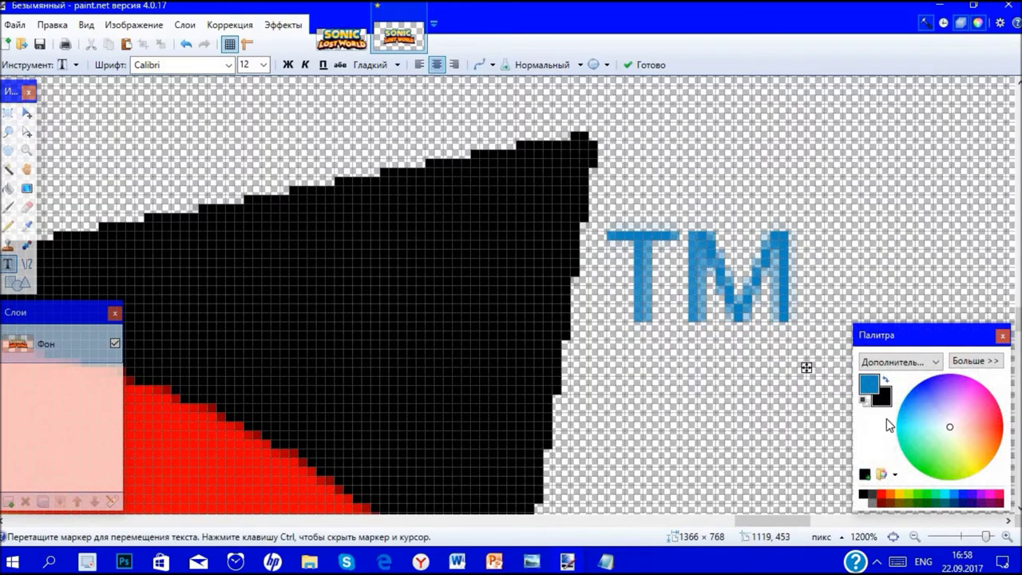
click(885, 381)
key(Escape)
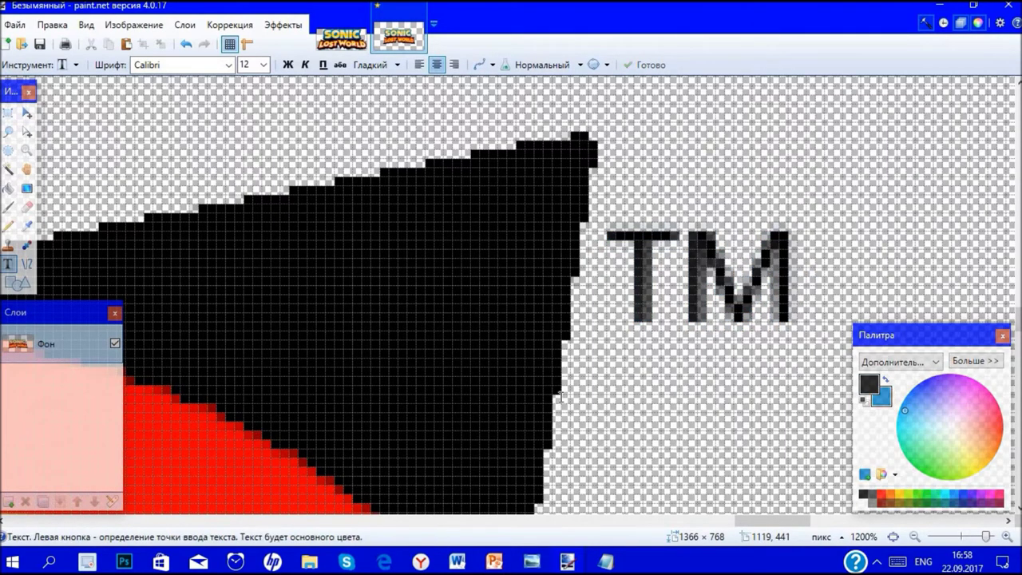
scroll(562, 397, down, 10)
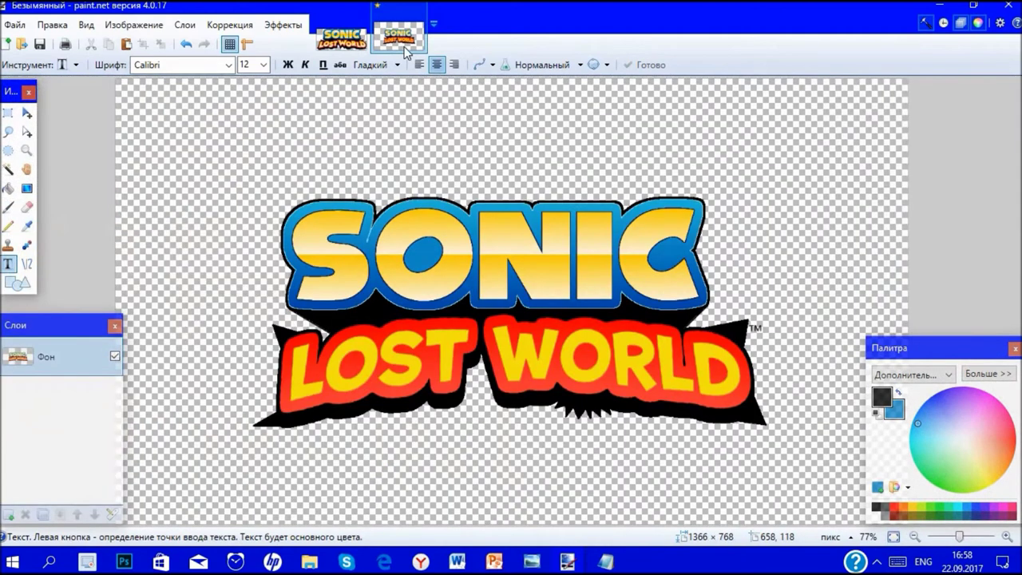
click(893, 538)
click(342, 38)
click(399, 35)
Switch to Info.txt in Notepad and add the line "Thanks for watching! Please subscribe, leave a like, write comment if you want.".
click(605, 561)
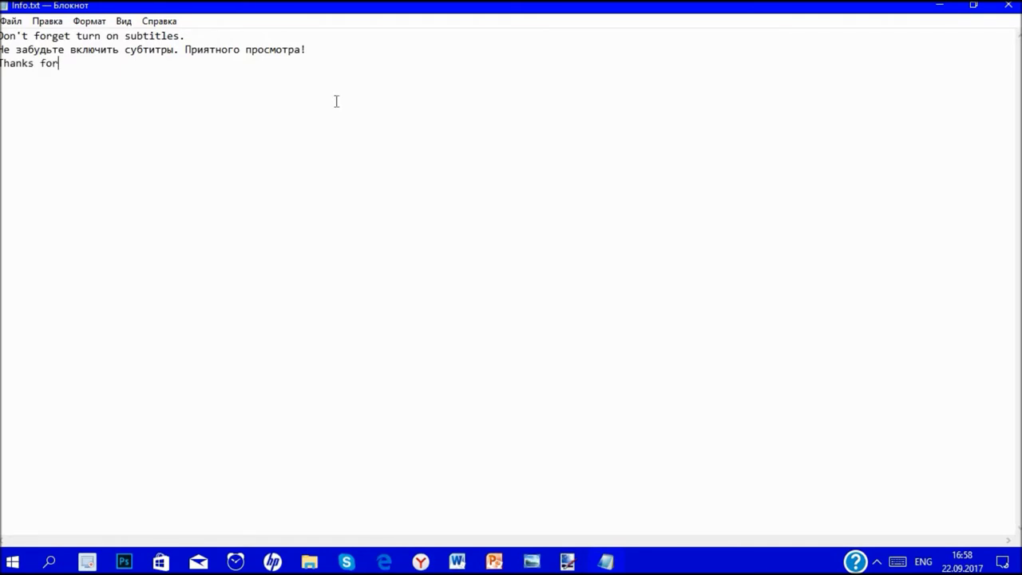
text(watching! Please)
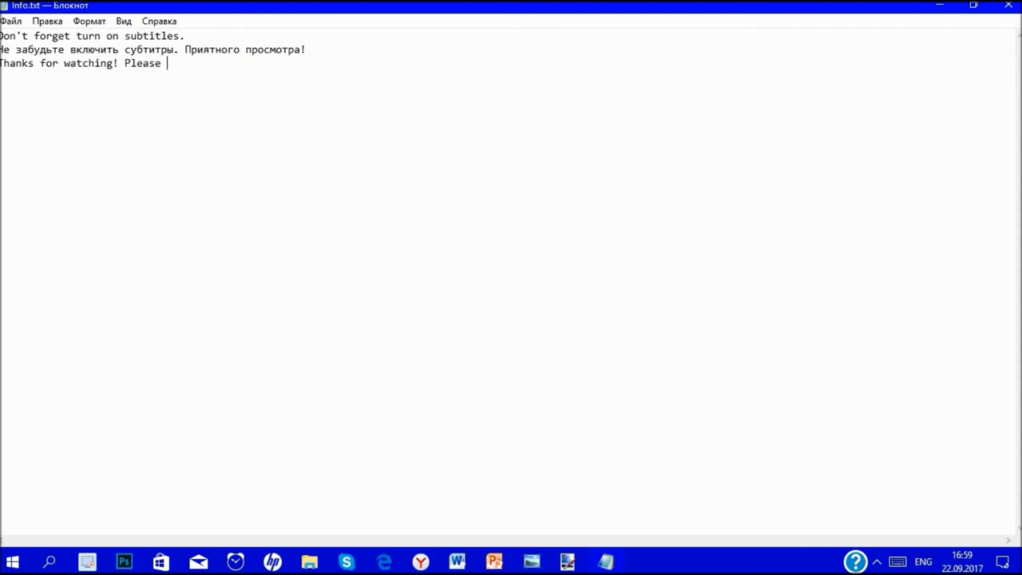
text( subscribe, leave a like, write comment if you want.)
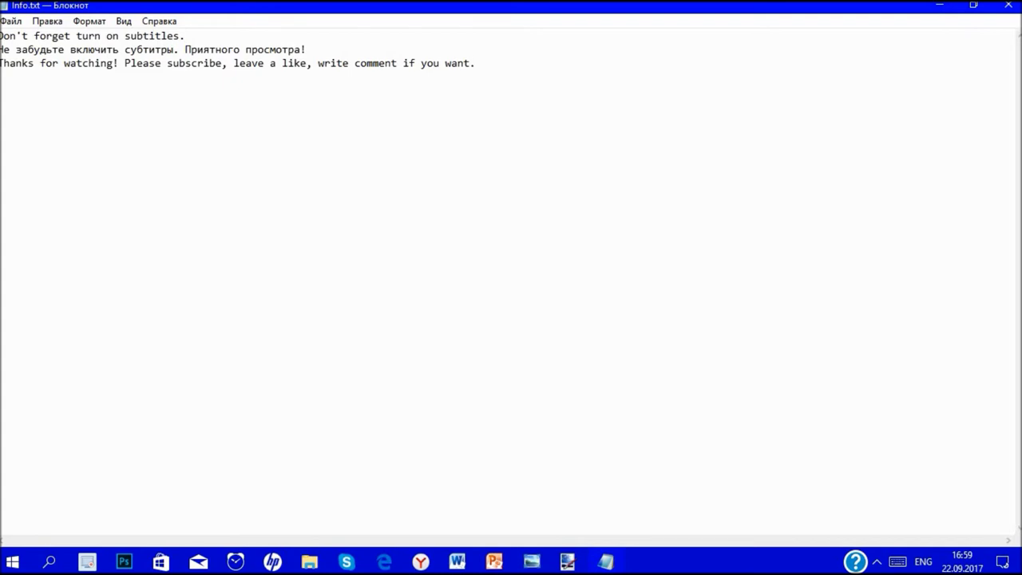
Add the Russian line "Спасибо за просмотр! Подписывайтесь, ставьте лайки, пишите комментарии" below the English thank-you line.
key(alt+shift)
key(Escape)
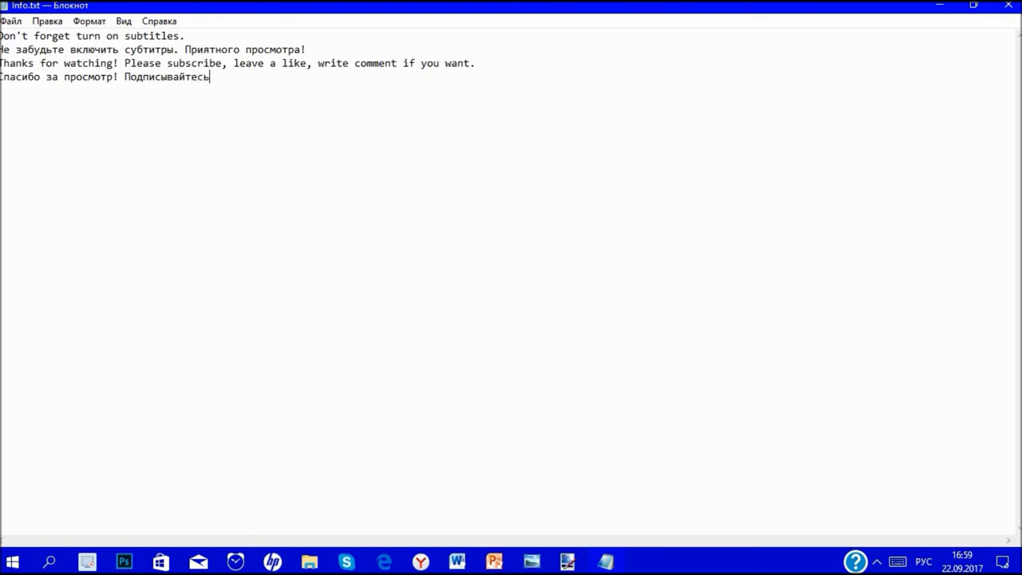
text(ставьте)
text(лайки, пиш)
key(BackSpace)
text(шите комментарии)
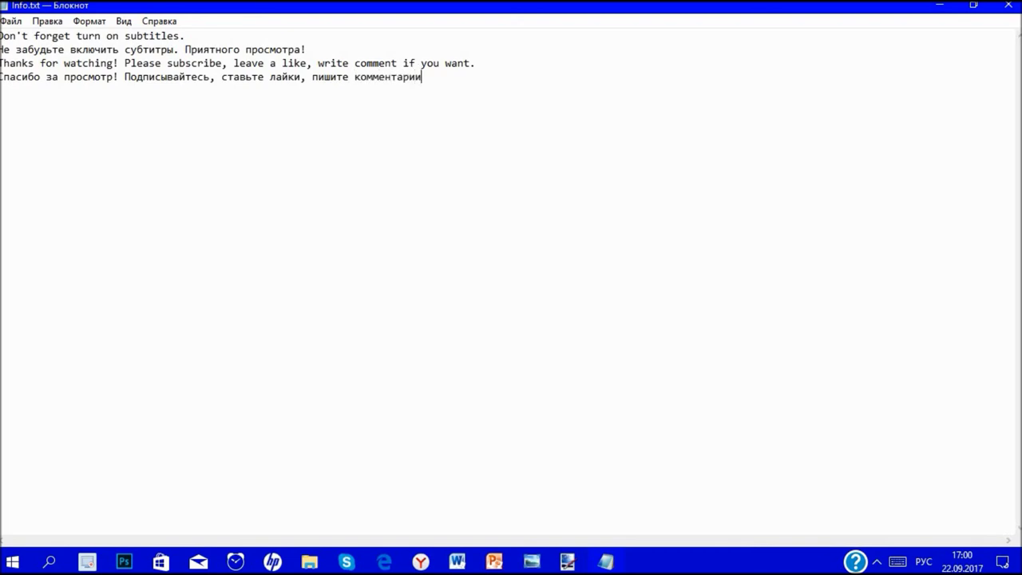